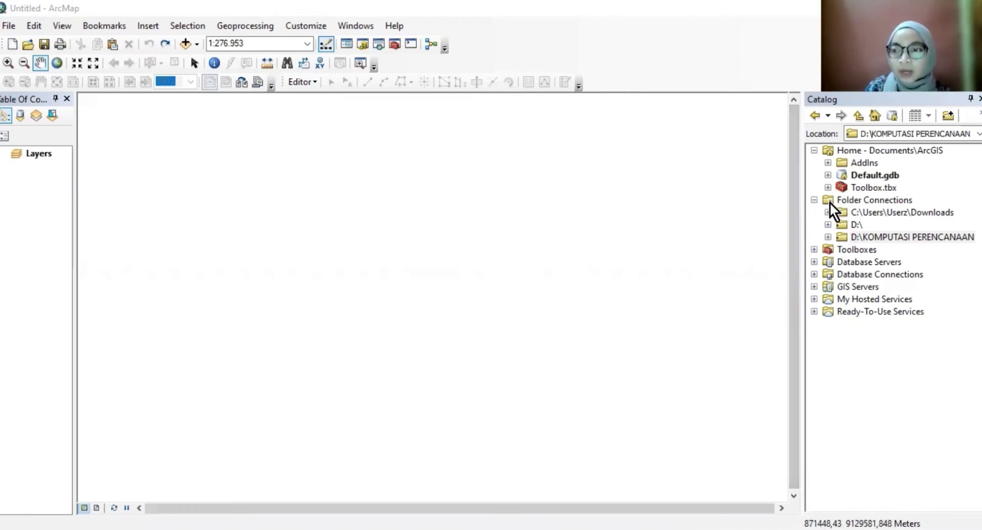
Step: Add kec_klabang_data_tabel.shp from the data tabel folder of D:\KOMPUTASI PERENCANAAN to the map
{"action": "left_click", "coordinate": [829, 237]}
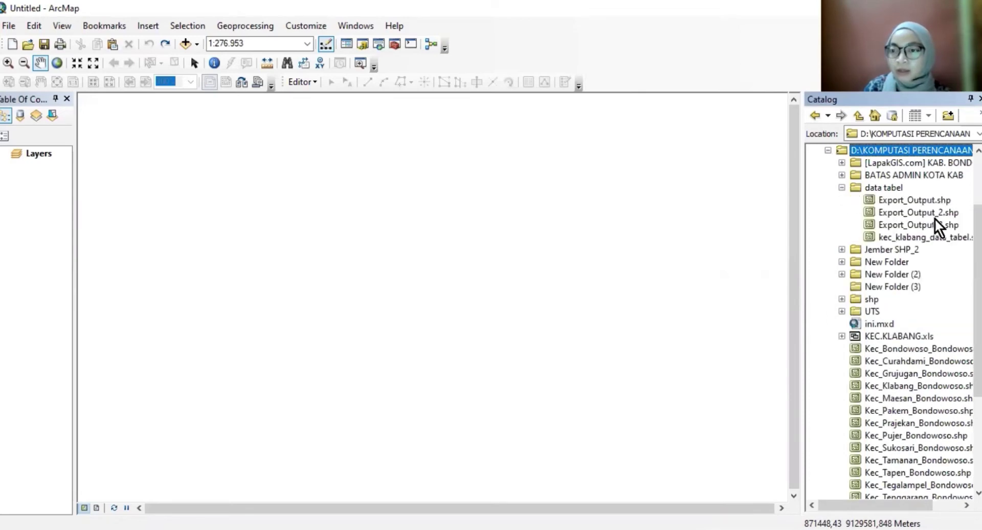
{"action": "left_click", "coordinate": [875, 238]}
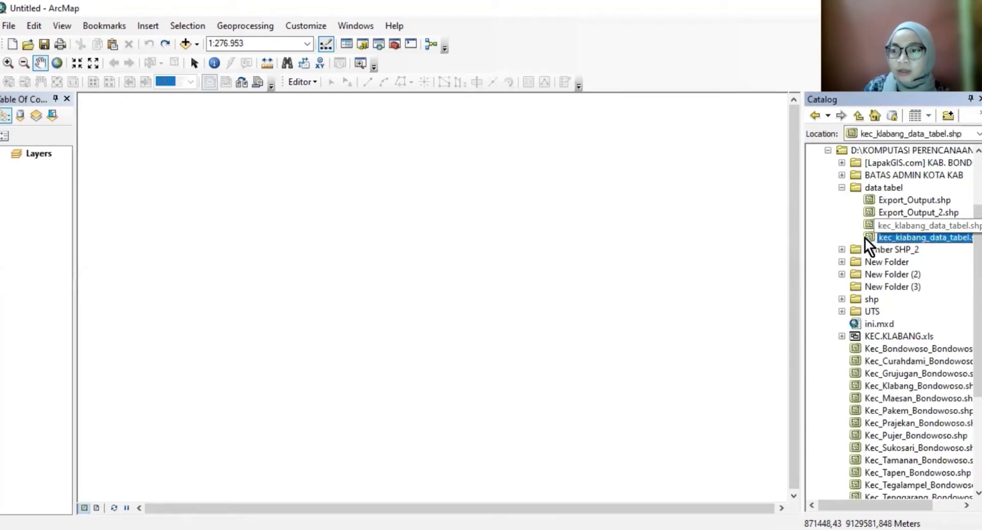
{"action": "left_click_drag", "start_coordinate": [865, 237], "coordinate": [718, 235]}
{"action": "left_click_drag", "start_coordinate": [655, 238], "coordinate": [467, 205]}
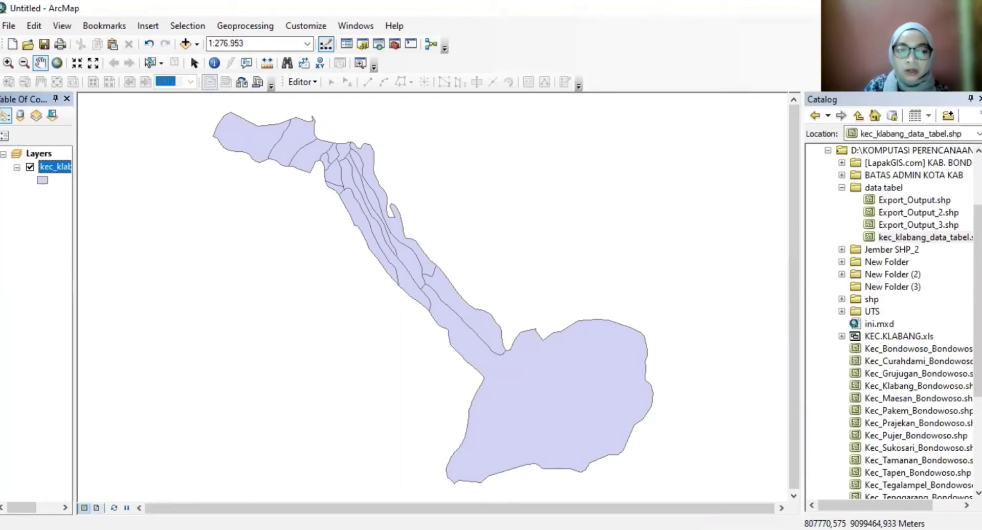
Step: Switch the map to layout view and select Microsoft Print to PDF as the printer in the page setup
{"action": "left_click", "coordinate": [96, 507]}
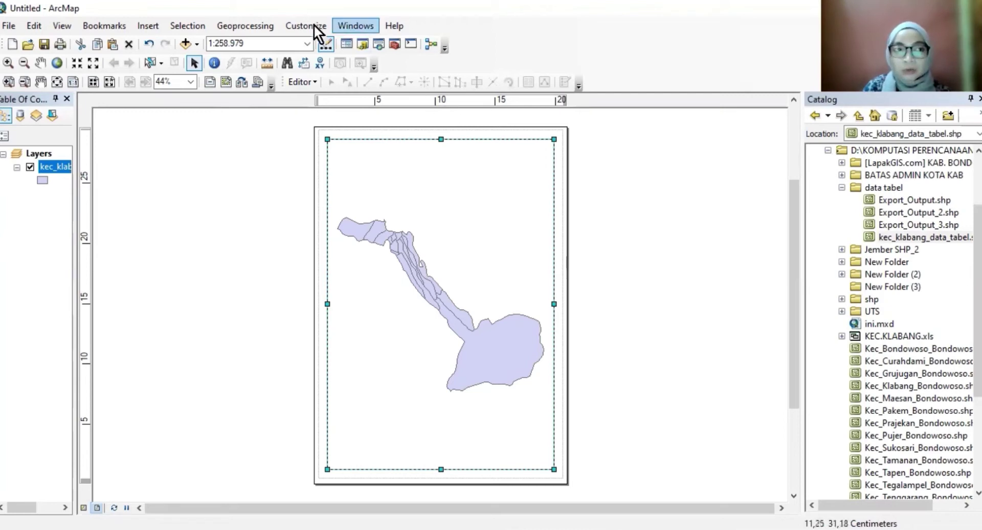
{"action": "left_click", "coordinate": [10, 27]}
{"action": "left_click", "coordinate": [118, 201]}
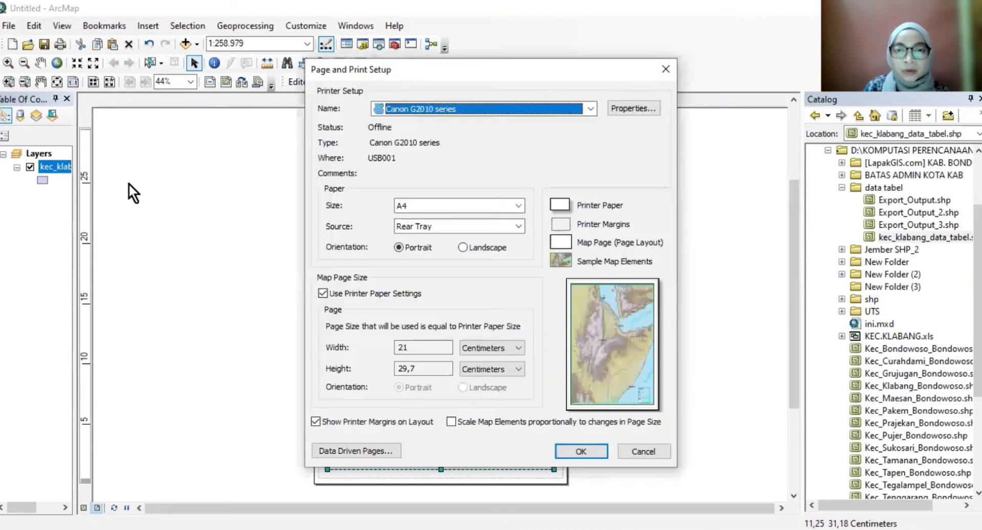
{"action": "left_click", "coordinate": [591, 109]}
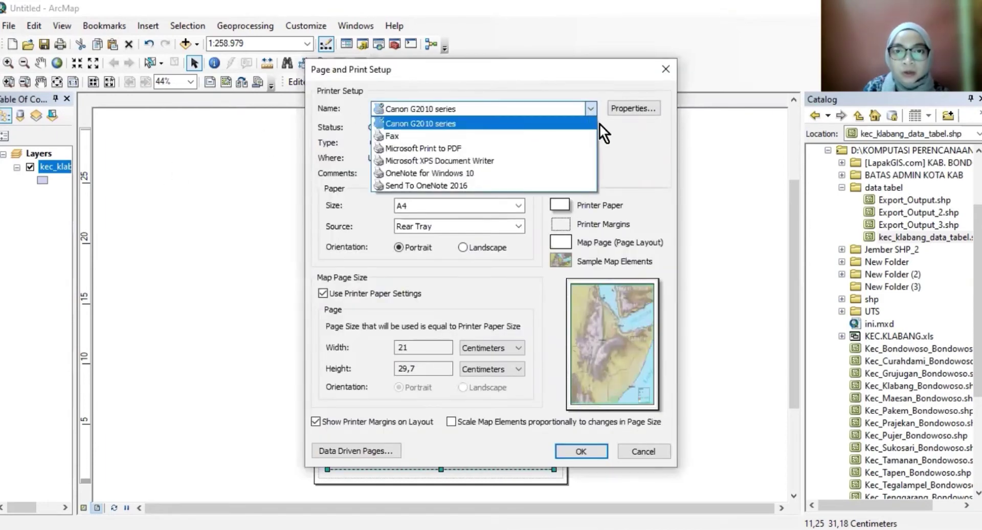
{"action": "left_click", "coordinate": [556, 148]}
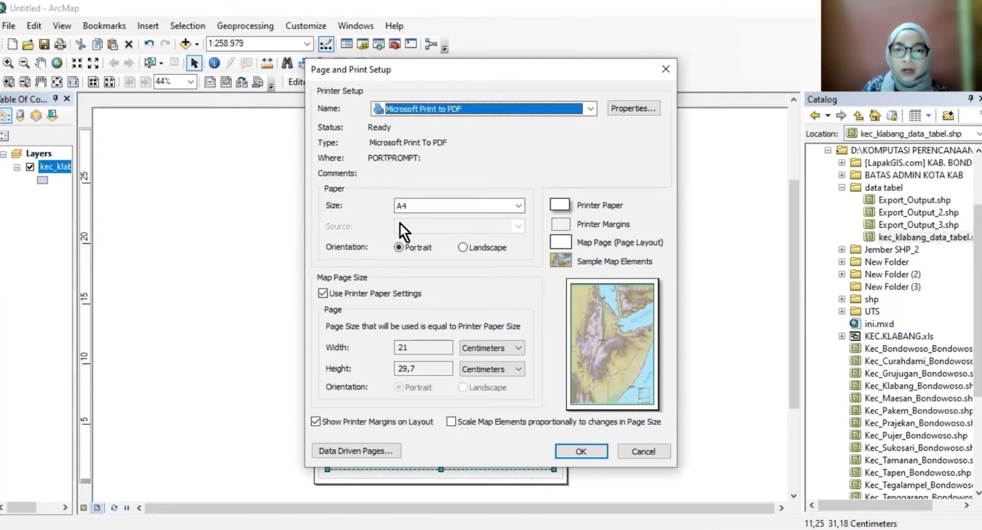
Step: Set the page's paper size to A3 with landscape orientation and apply the page setup
{"action": "left_click", "coordinate": [519, 205]}
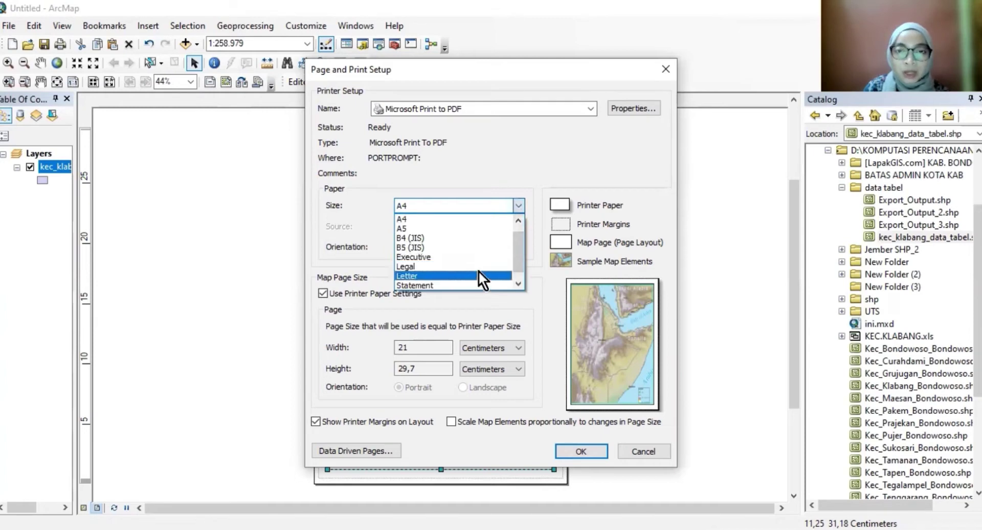
{"action": "scroll", "coordinate": [477, 260], "scroll_direction": "down", "scroll_amount": 1}
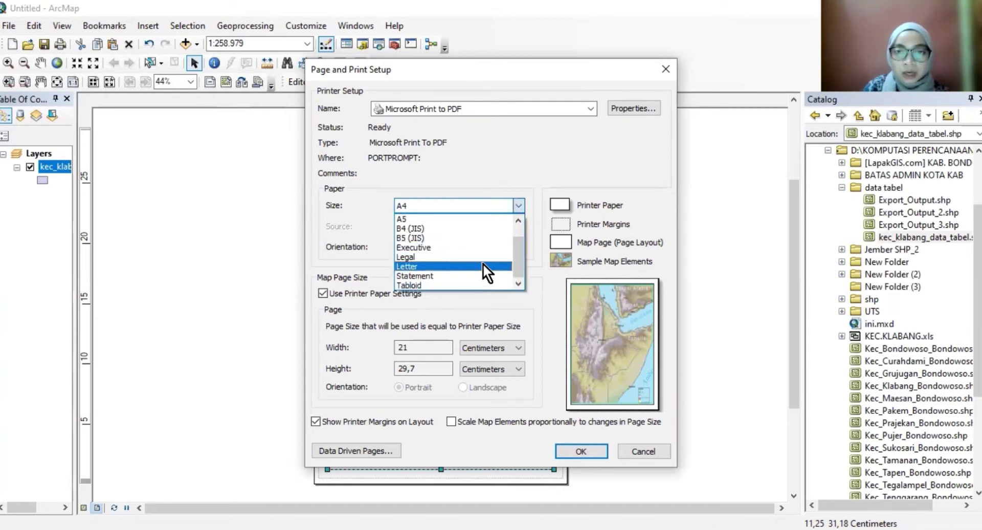
{"action": "scroll", "coordinate": [483, 263], "scroll_direction": "up", "scroll_amount": 2}
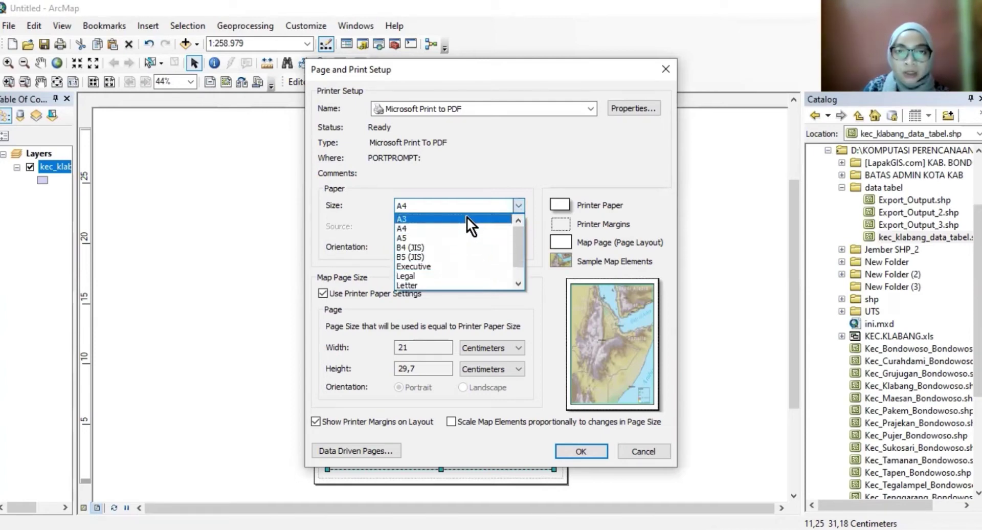
{"action": "left_click", "coordinate": [467, 219]}
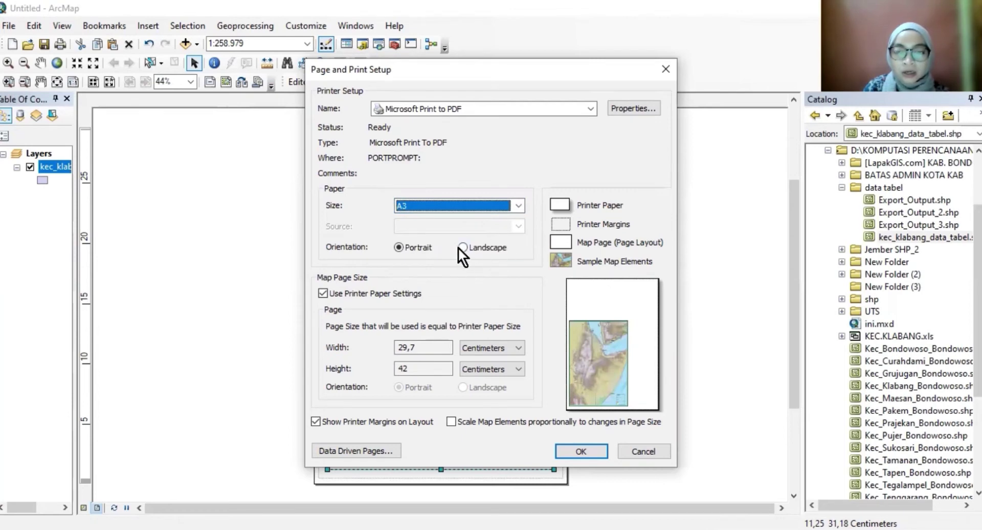
{"action": "left_click", "coordinate": [464, 247]}
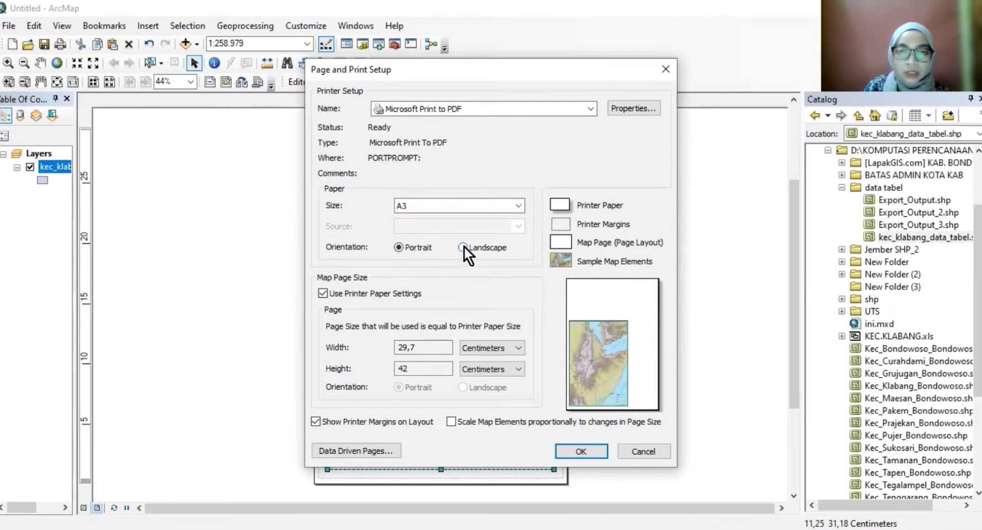
{"action": "left_click", "coordinate": [580, 450]}
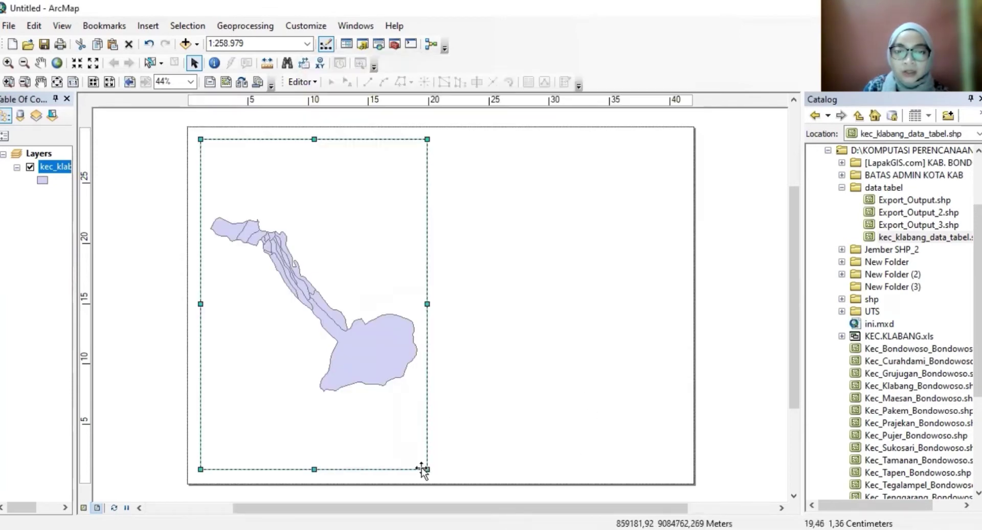
Step: Widen the map's data frame to cover about two thirds of the page width, and deselect it
{"action": "left_click_drag", "start_coordinate": [426, 467], "coordinate": [524, 471]}
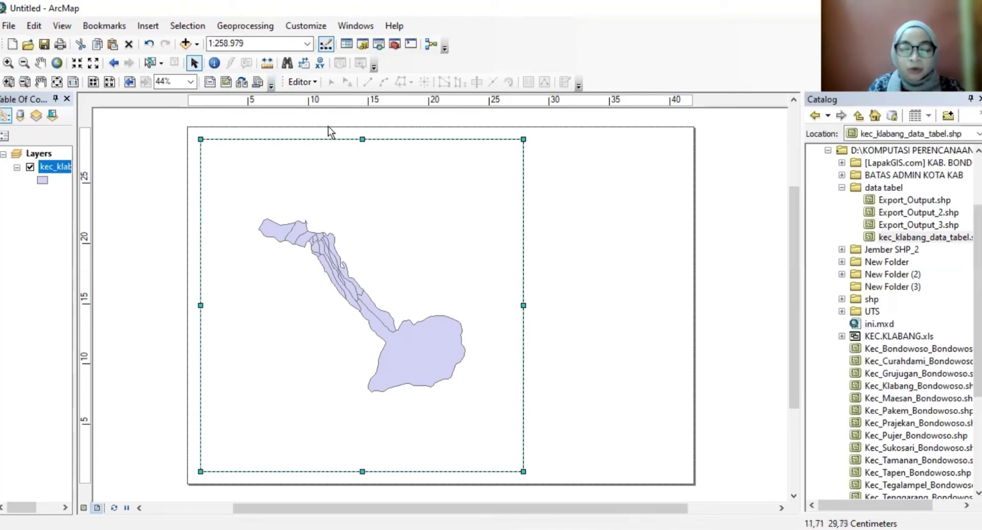
{"action": "left_click", "coordinate": [8, 25]}
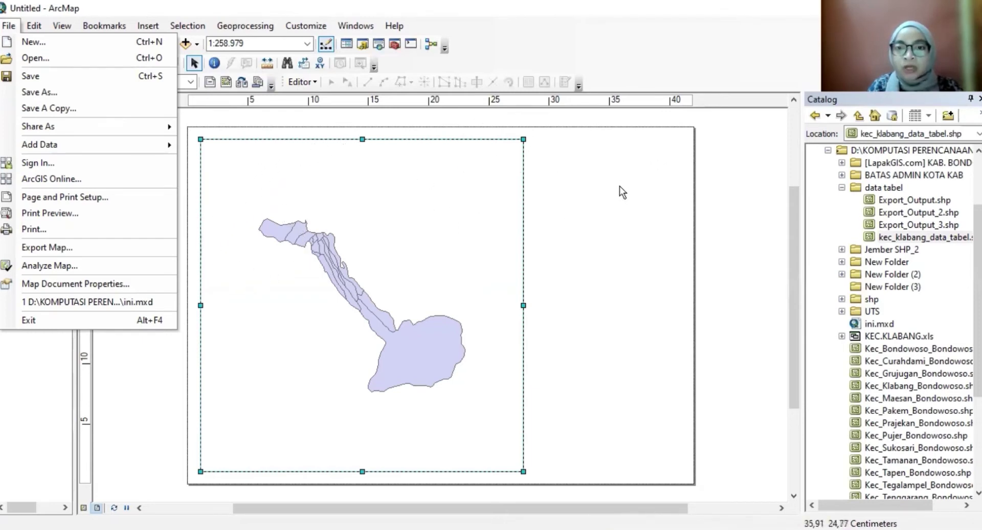
{"action": "left_click", "coordinate": [550, 240]}
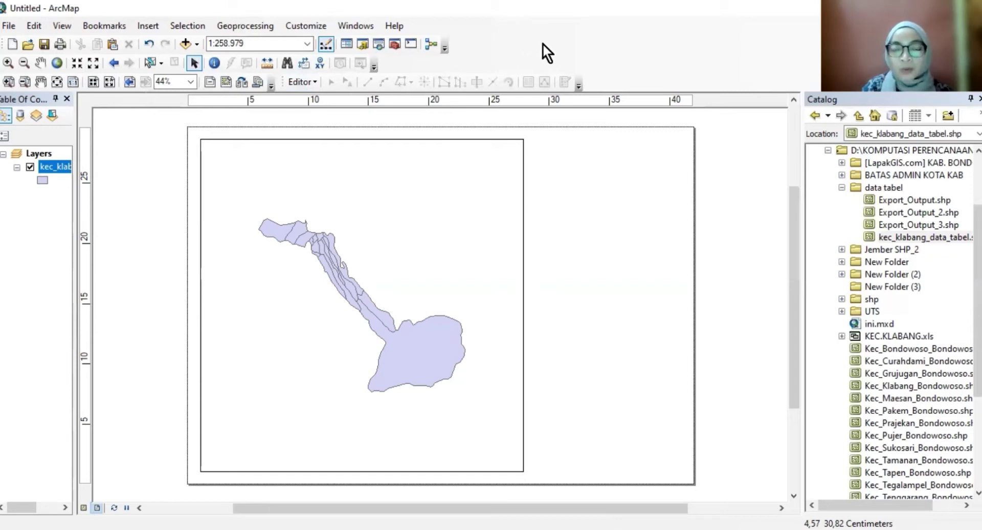
Step: Show the Draw toolbar
{"action": "right_click", "coordinate": [582, 32]}
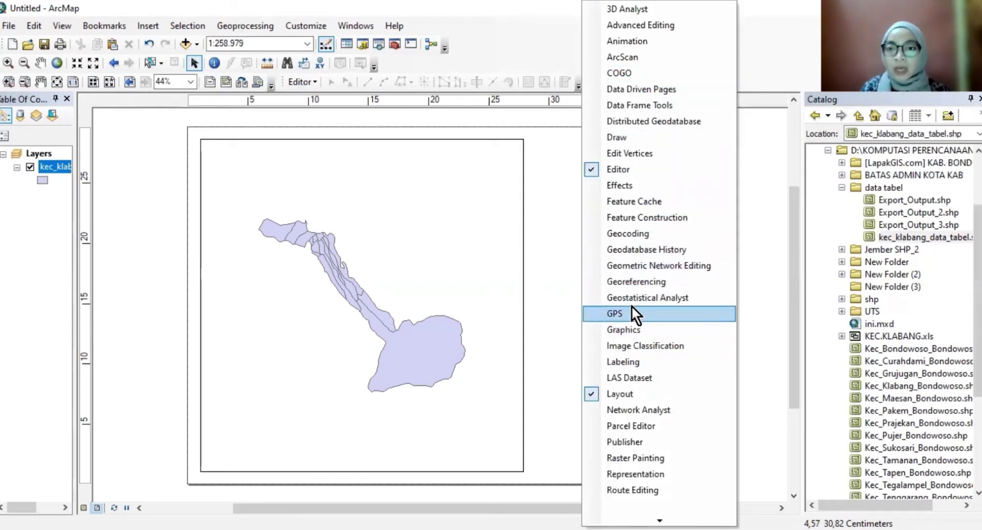
{"action": "left_click", "coordinate": [594, 134]}
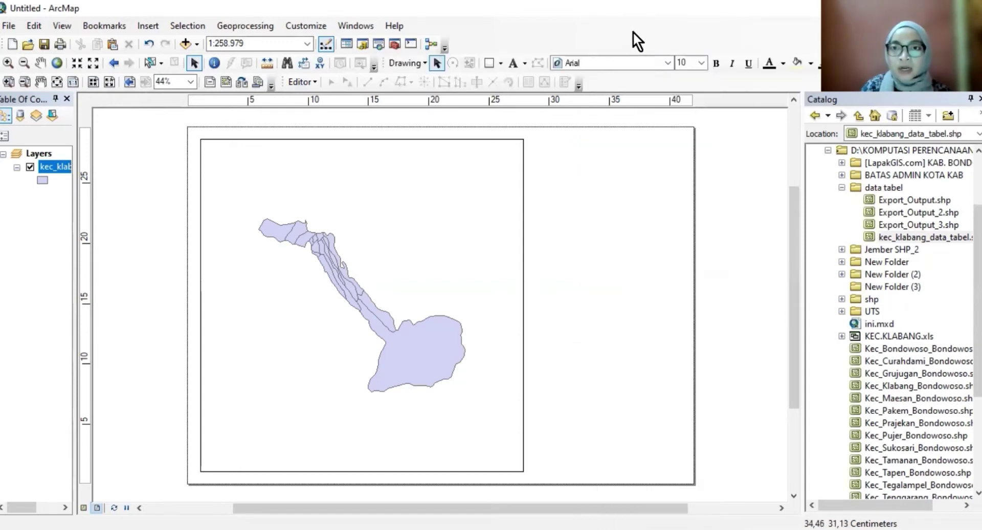
{"action": "right_click", "coordinate": [637, 39]}
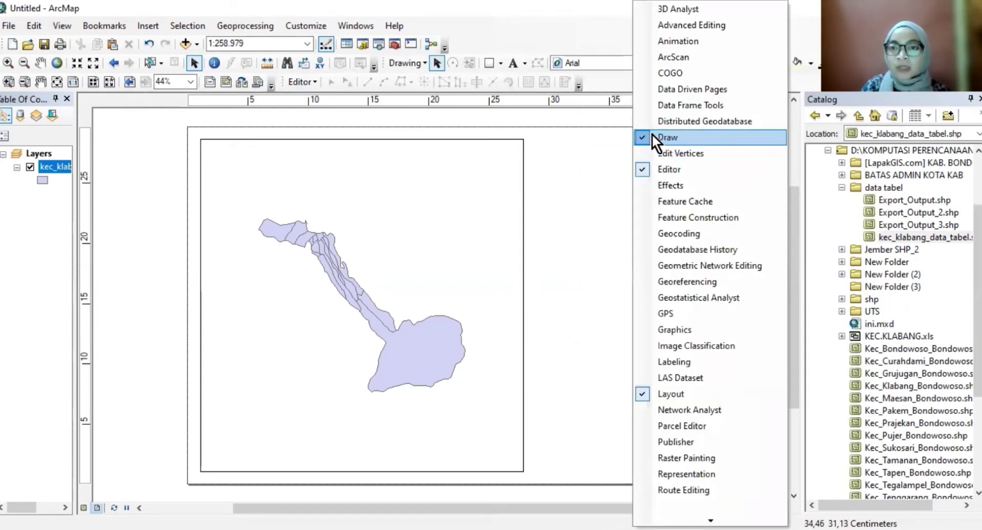
{"action": "left_click", "coordinate": [582, 33]}
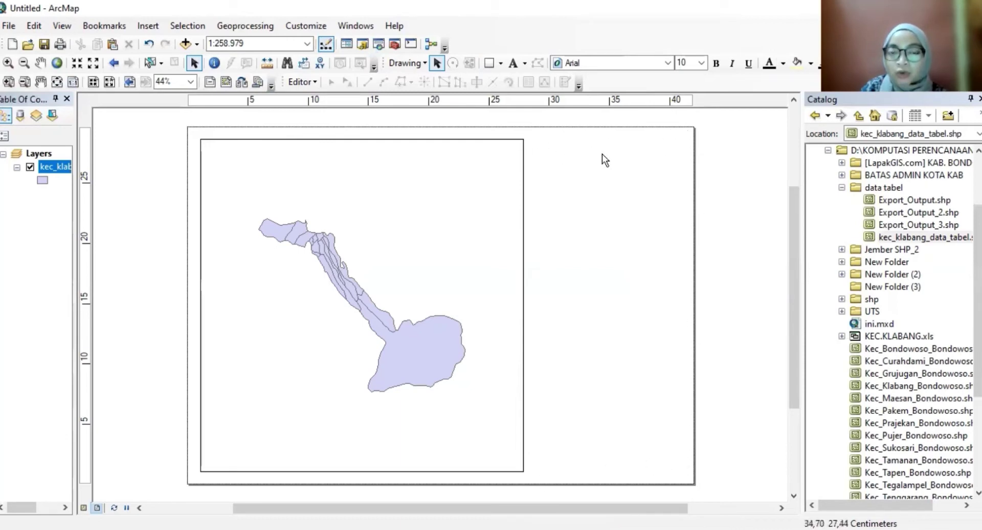
Step: Draw a border rectangle just inside the page edges around the data frame and send it to the back
{"action": "left_click", "coordinate": [500, 63]}
{"action": "left_click", "coordinate": [508, 84]}
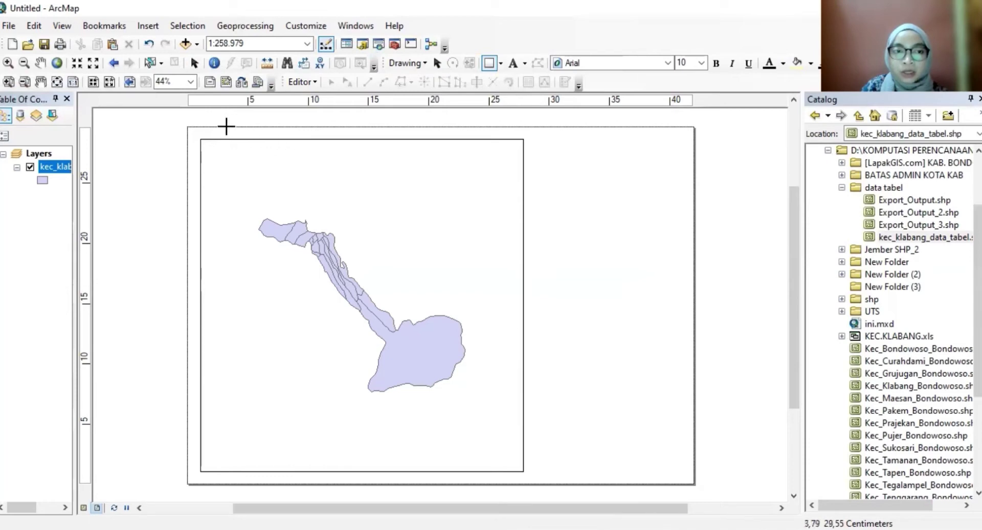
{"action": "left_click_drag", "start_coordinate": [193, 132], "coordinate": [688, 476]}
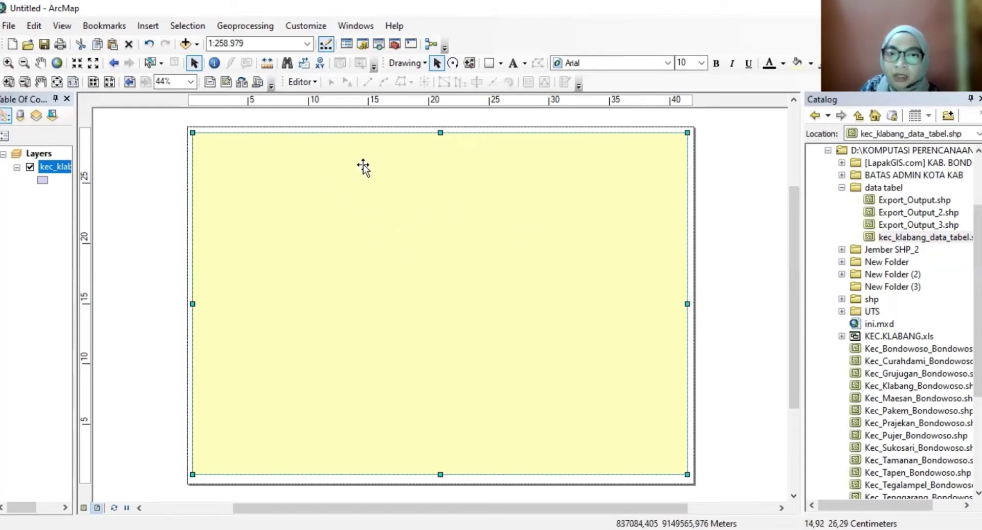
{"action": "right_click", "coordinate": [446, 231]}
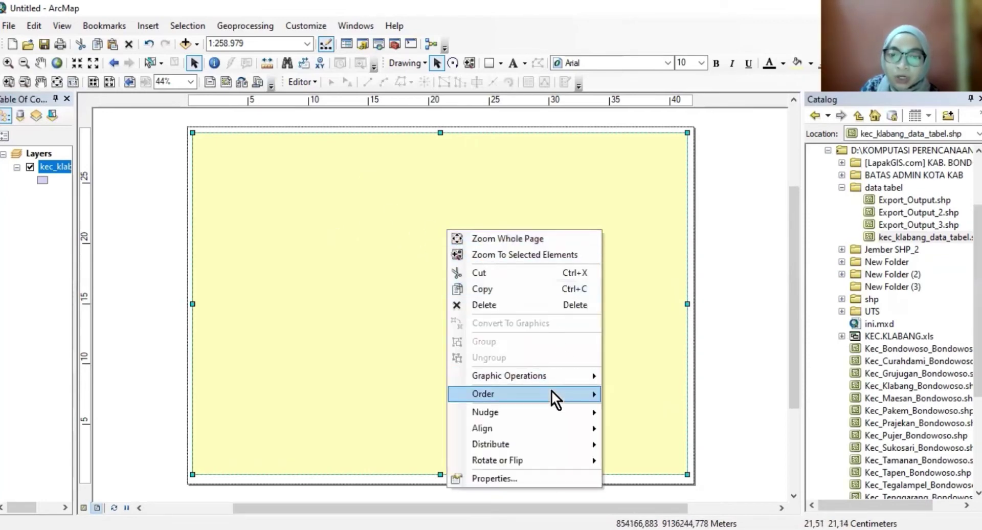
{"action": "mouse_move", "coordinate": [551, 390]}
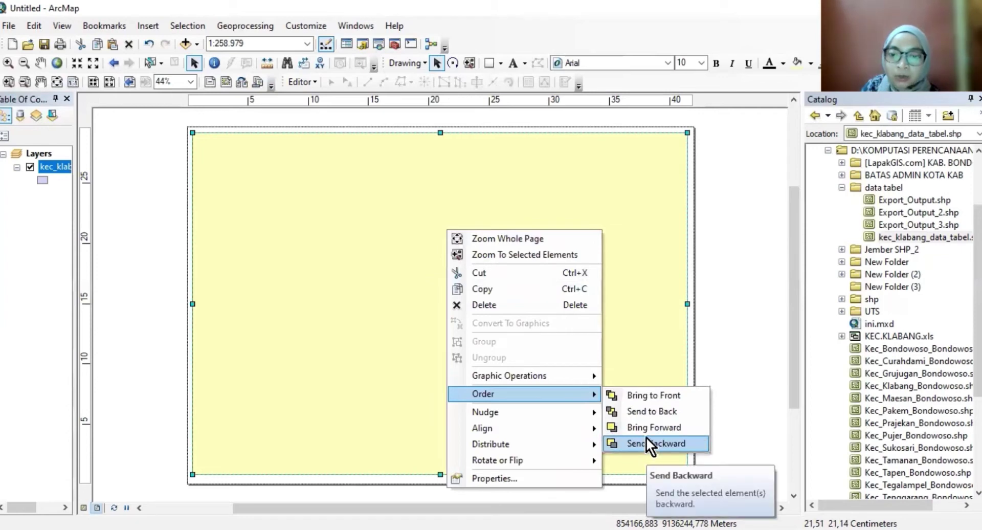
{"action": "left_click", "coordinate": [643, 411]}
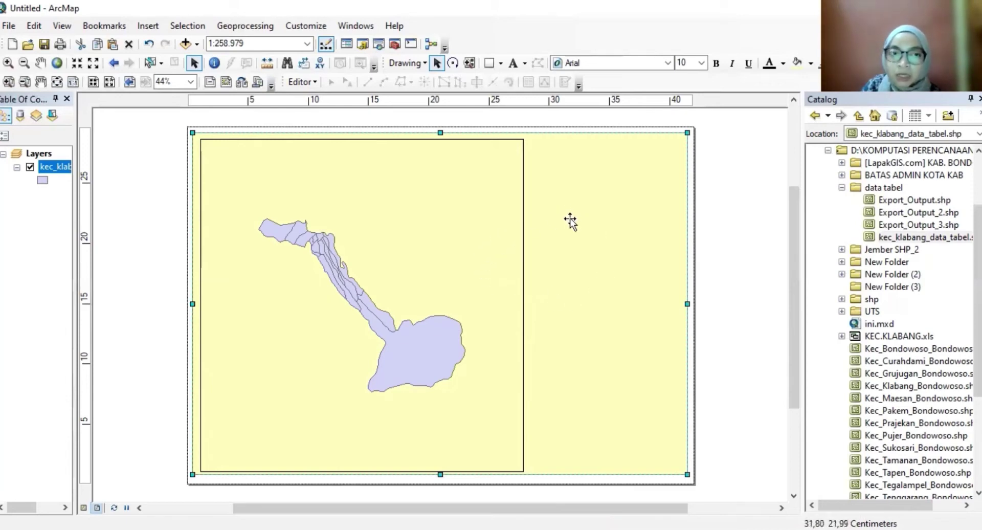
Step: Give the border rectangle no fill and a black outline, and move its lower edge slightly down
{"action": "right_click", "coordinate": [560, 189]}
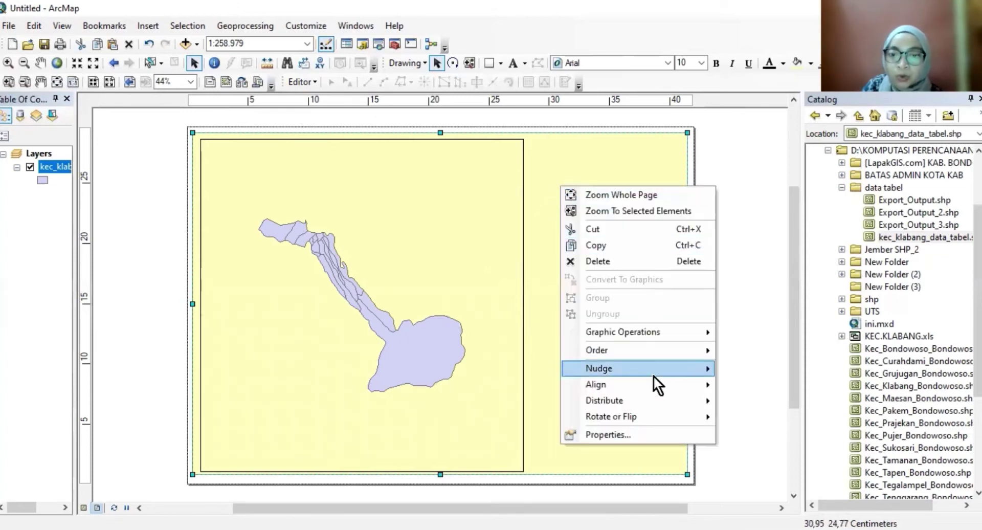
{"action": "left_click", "coordinate": [607, 432]}
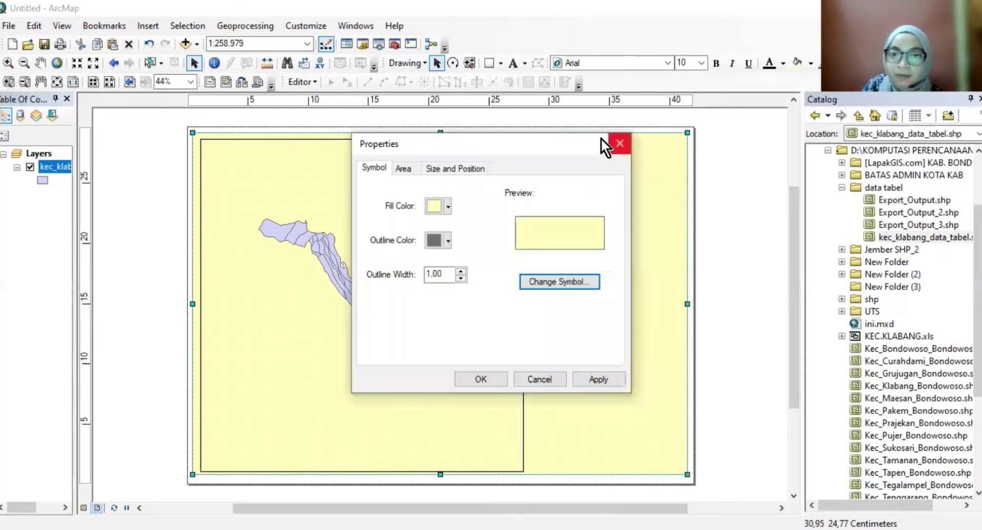
{"action": "left_click", "coordinate": [443, 205]}
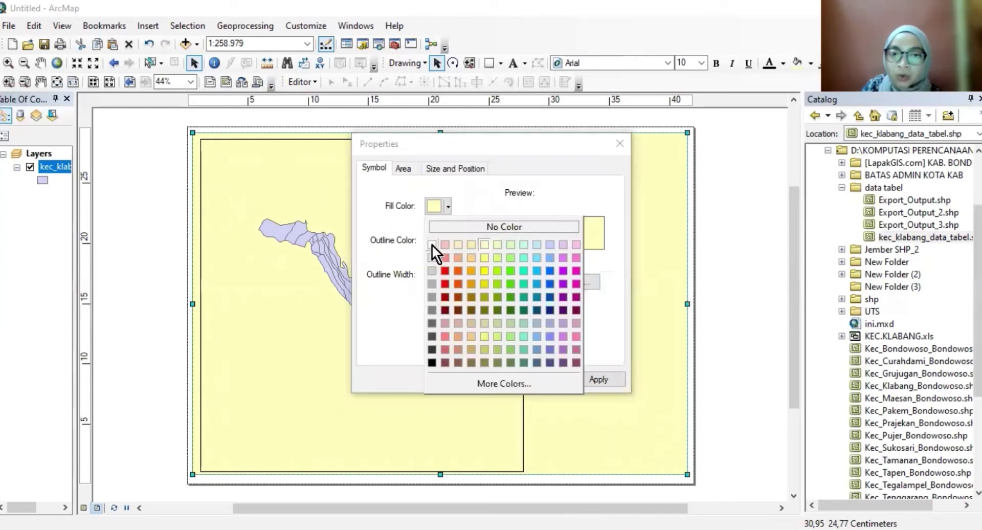
{"action": "left_click", "coordinate": [517, 225]}
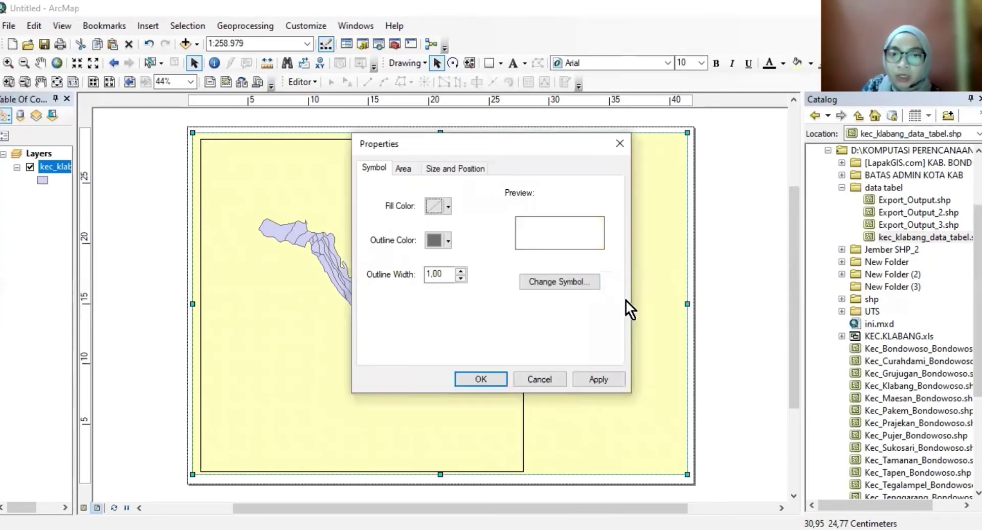
{"action": "left_click", "coordinate": [449, 240]}
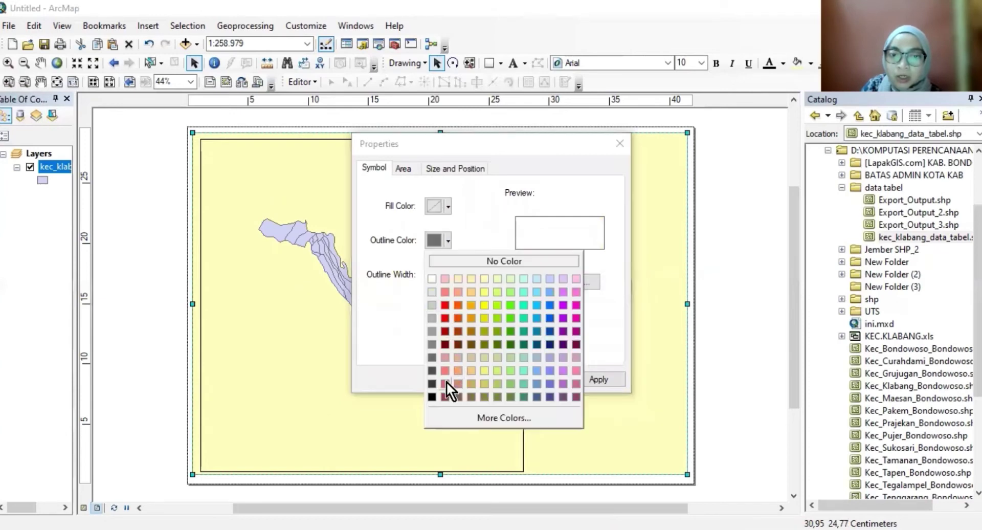
{"action": "left_click", "coordinate": [432, 398]}
{"action": "left_click", "coordinate": [476, 378]}
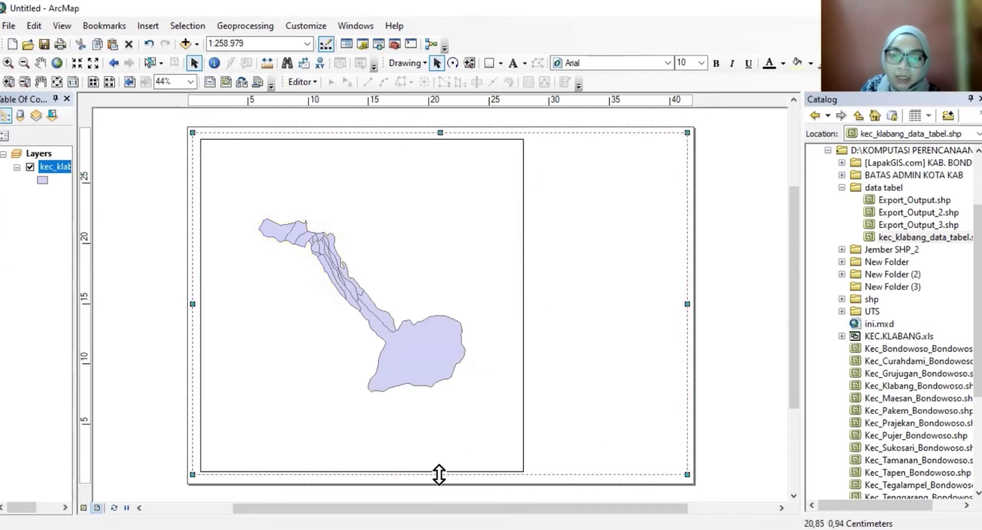
{"action": "left_click_drag", "start_coordinate": [439, 473], "coordinate": [438, 478]}
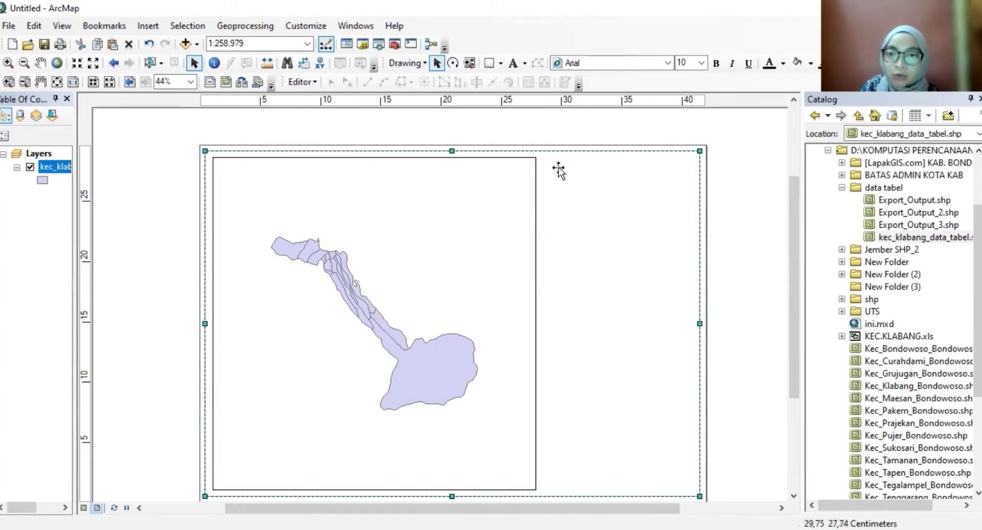
Step: Draw a rectangle about 12.4 by 4.3 cm beside the data frame in the page's upper-right corner, inside the border
{"action": "left_click", "coordinate": [487, 64]}
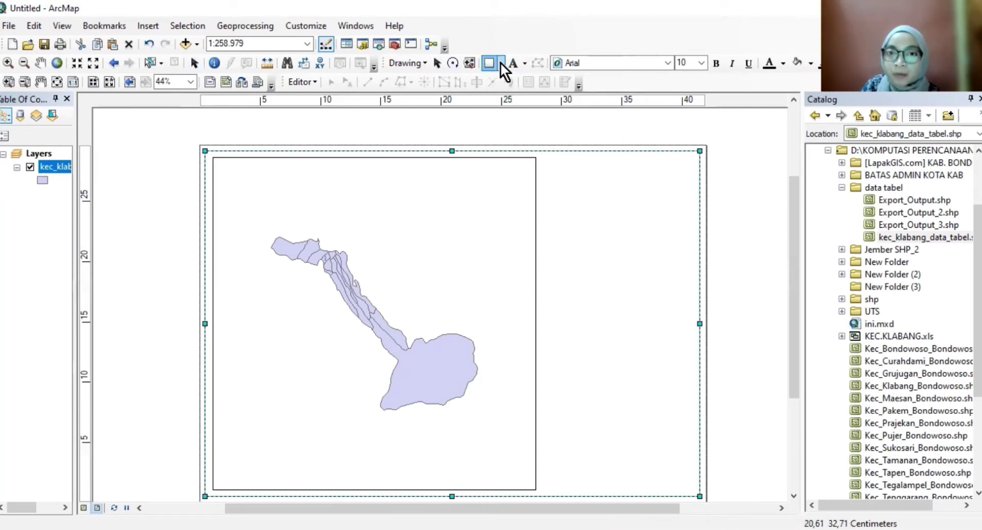
{"action": "left_click", "coordinate": [500, 63]}
{"action": "left_click", "coordinate": [505, 81]}
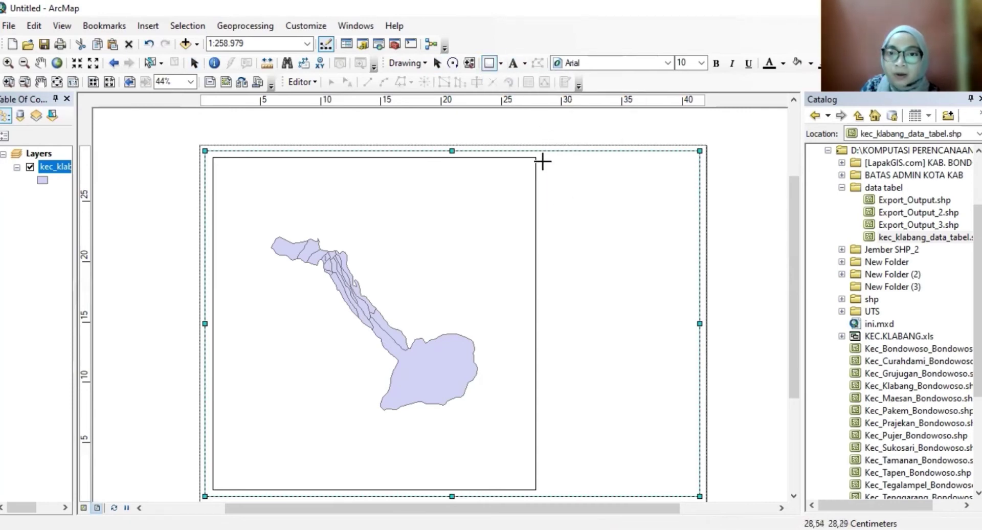
{"action": "left_click_drag", "start_coordinate": [543, 160], "coordinate": [692, 211]}
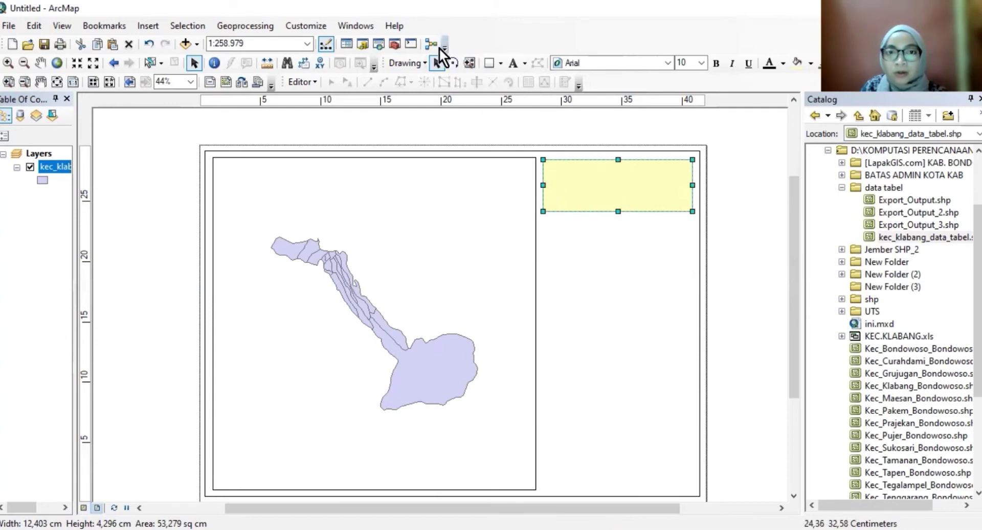
Step: Draw a second rectangle about 12.3 by 4.2 cm directly below the first box, matching its width
{"action": "left_click", "coordinate": [502, 63]}
{"action": "left_click", "coordinate": [512, 77]}
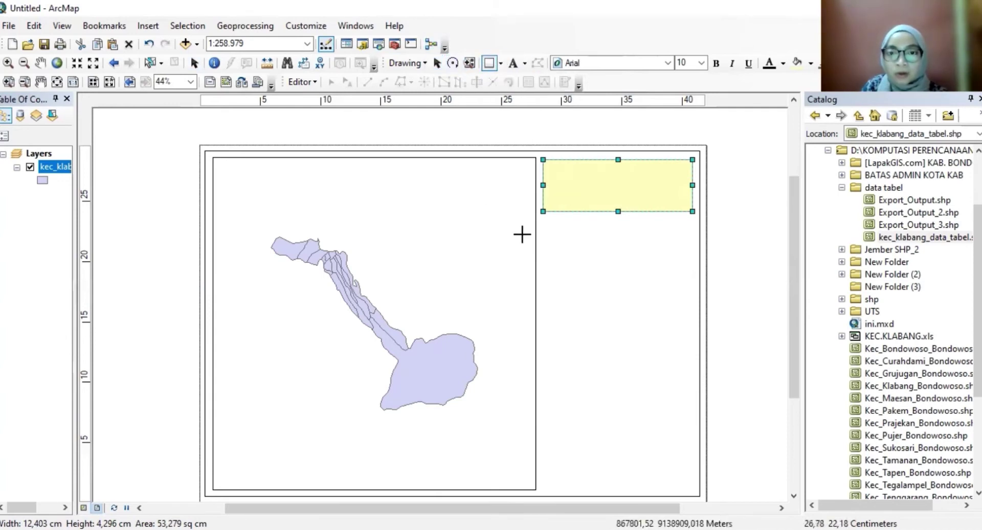
{"action": "left_click_drag", "start_coordinate": [543, 219], "coordinate": [691, 270]}
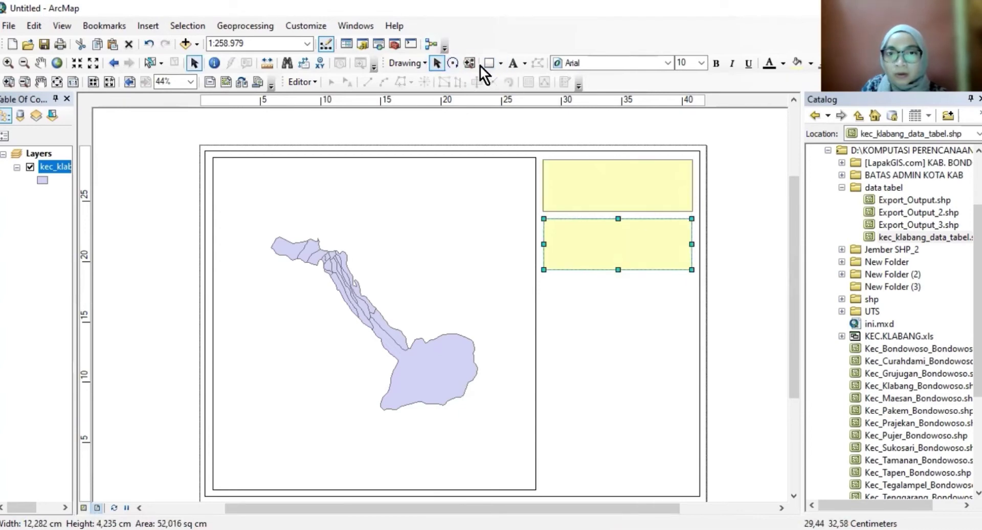
Step: Draw a taller third rectangle of the same width below the second box and shorten it by raising its lower edge
{"action": "left_click", "coordinate": [502, 63]}
{"action": "left_click", "coordinate": [512, 77]}
{"action": "left_click_drag", "start_coordinate": [544, 279], "coordinate": [690, 408]}
{"action": "scroll", "coordinate": [781, 355], "scroll_direction": "down", "scroll_amount": 2}
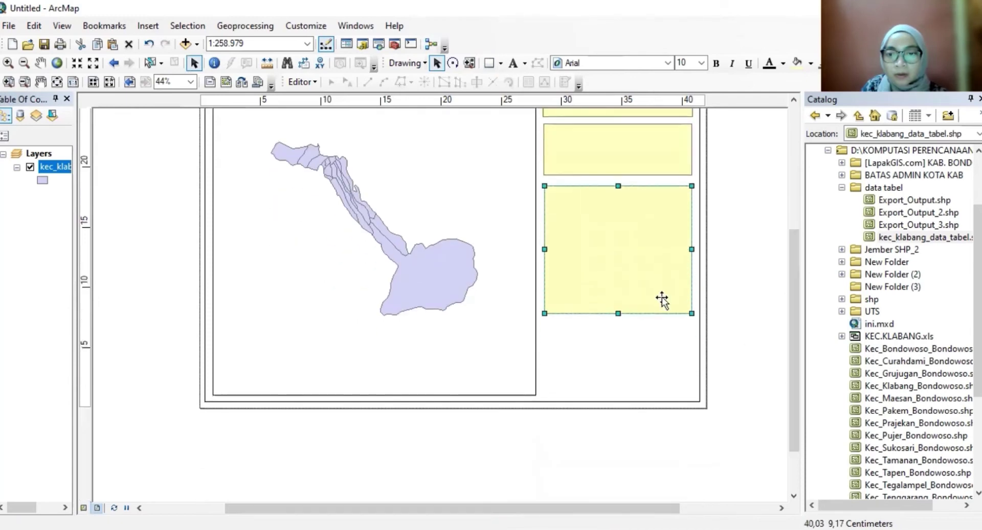
{"action": "left_click_drag", "start_coordinate": [617, 312], "coordinate": [617, 280]}
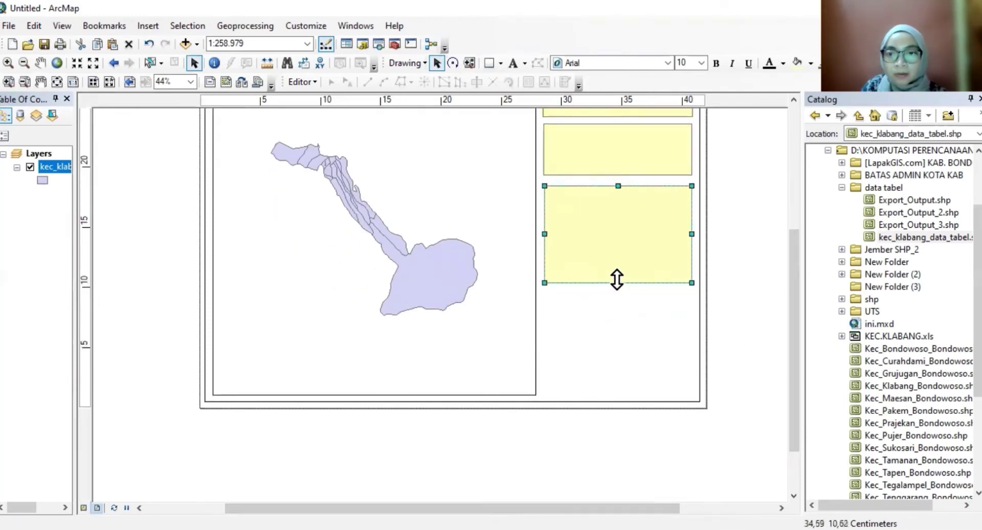
Step: Draw a fourth rectangle about 12.2 by 8.8 cm below the third box, ending level with the data frame's lower edge
{"action": "left_click", "coordinate": [499, 61]}
{"action": "left_click_drag", "start_coordinate": [545, 290], "coordinate": [693, 395]}
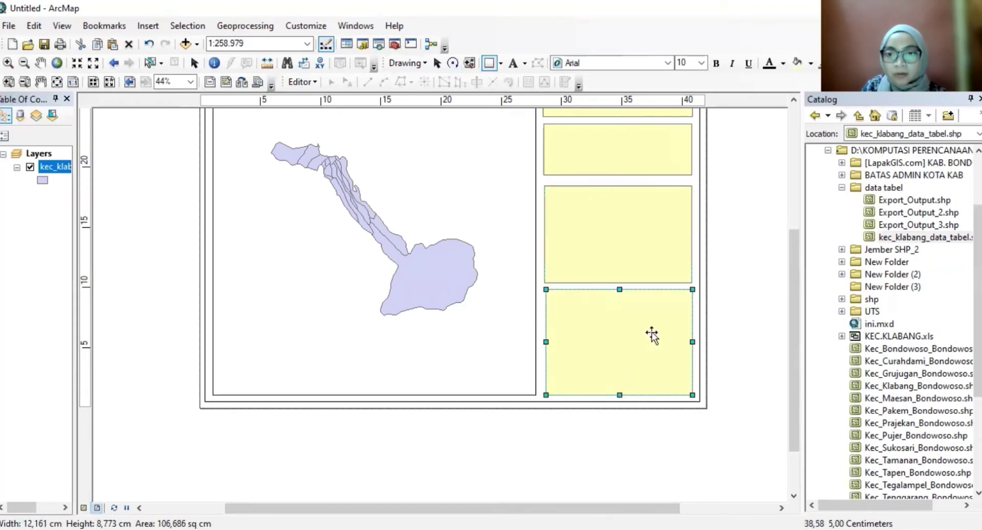
Step: Give the lowest box beside the map no fill and a black outline
{"action": "scroll", "coordinate": [652, 336], "scroll_direction": "down", "scroll_amount": 3}
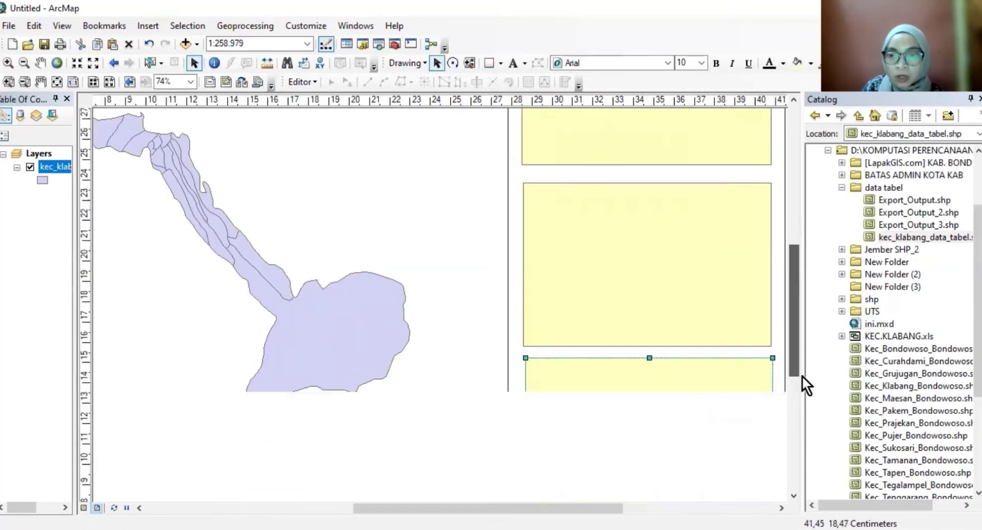
{"action": "right_click", "coordinate": [647, 315]}
{"action": "left_click", "coordinate": [684, 306]}
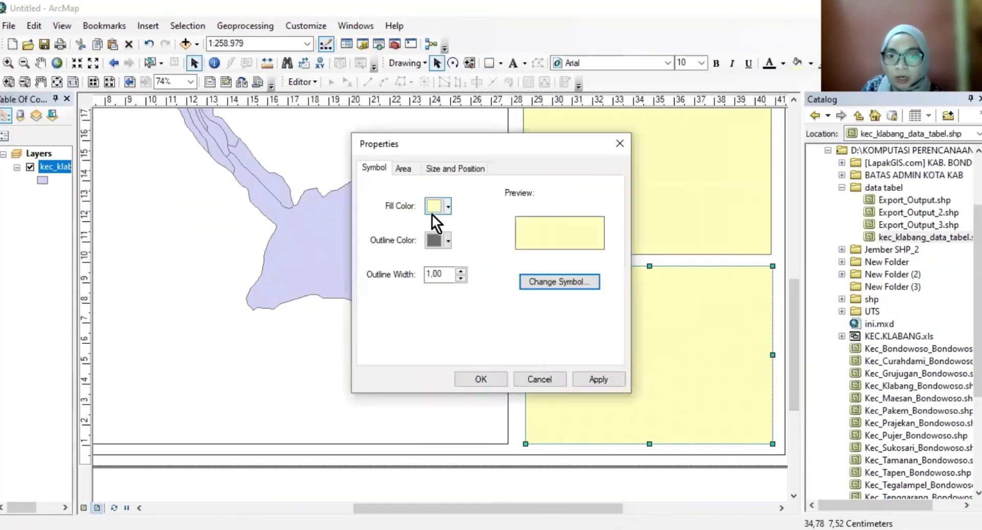
{"action": "left_click", "coordinate": [447, 205]}
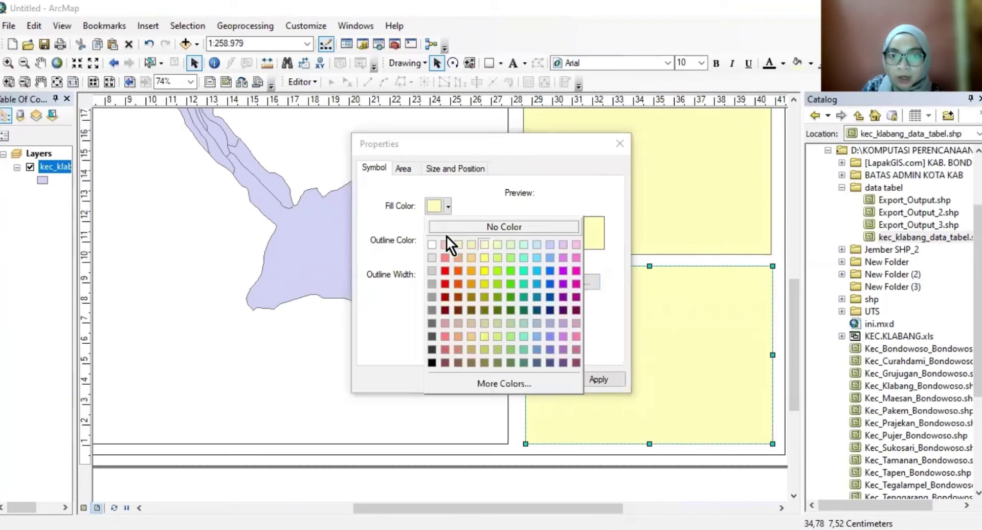
{"action": "left_click", "coordinate": [450, 227]}
{"action": "left_click", "coordinate": [435, 240]}
{"action": "left_click", "coordinate": [435, 396]}
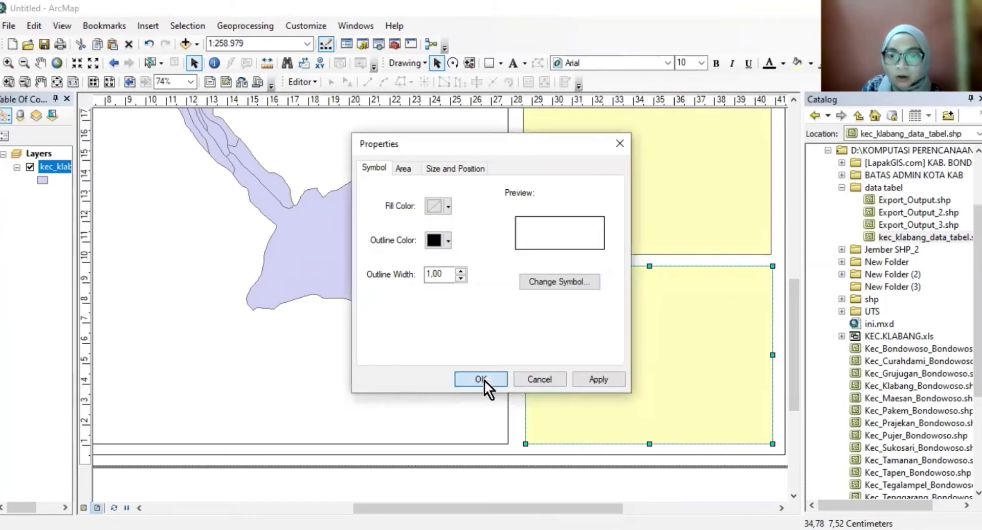
{"action": "left_click", "coordinate": [486, 377]}
{"action": "right_click", "coordinate": [612, 456]}
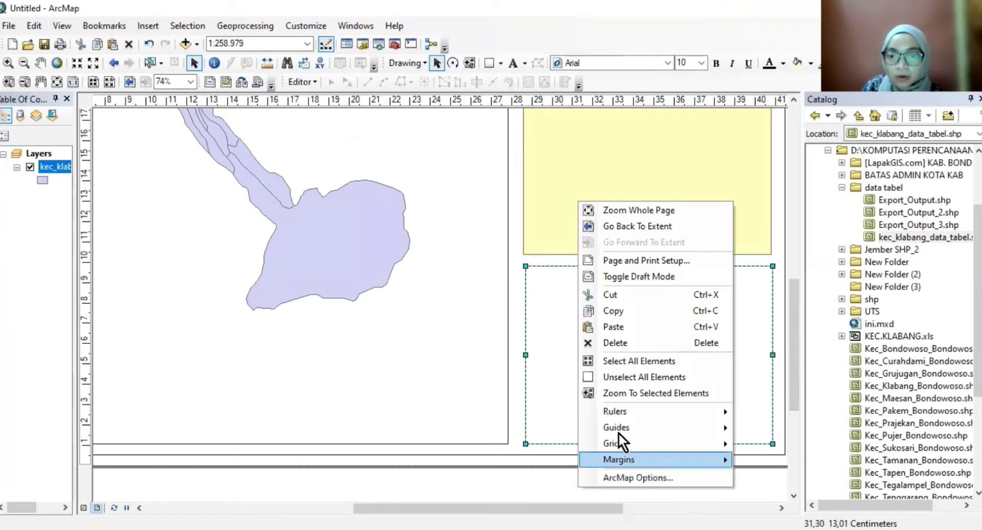
{"action": "key", "text": "Escape"}
Step: Give the third box from the top no fill and a black outline
{"action": "left_click", "coordinate": [558, 139]}
{"action": "right_click", "coordinate": [597, 177]}
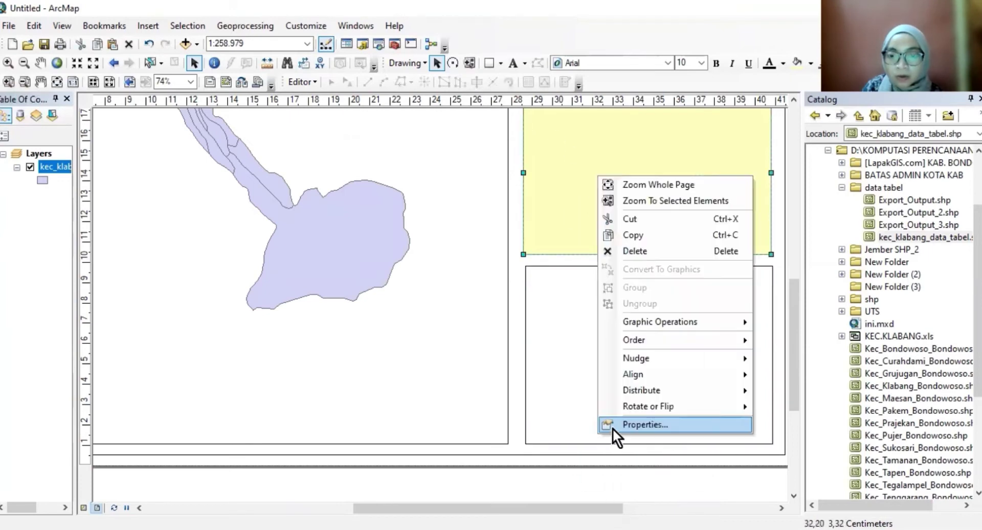
{"action": "left_click", "coordinate": [614, 490]}
{"action": "left_click", "coordinate": [447, 205]}
{"action": "left_click", "coordinate": [441, 224]}
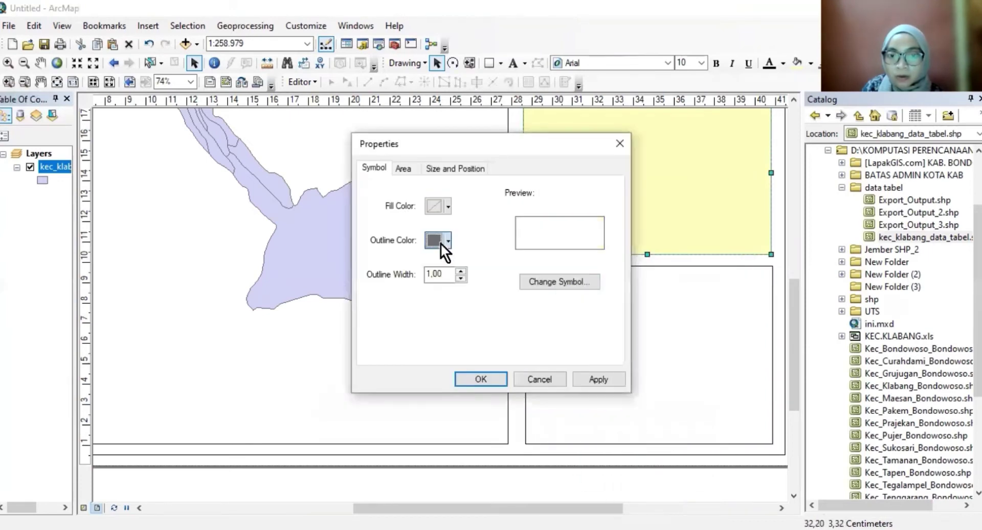
{"action": "left_click", "coordinate": [441, 243]}
{"action": "left_click", "coordinate": [490, 373]}
Step: Give the second box from the top no fill and a black outline
{"action": "scroll", "coordinate": [588, 305], "scroll_direction": "up", "scroll_amount": 3}
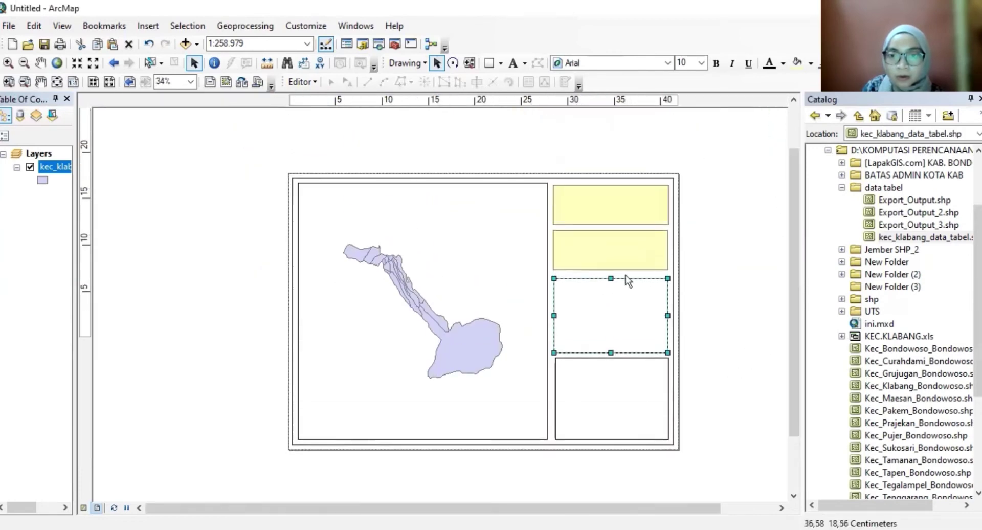
{"action": "scroll", "coordinate": [594, 234], "scroll_direction": "up", "scroll_amount": 1}
{"action": "scroll", "coordinate": [594, 234], "scroll_direction": "down", "scroll_amount": 4}
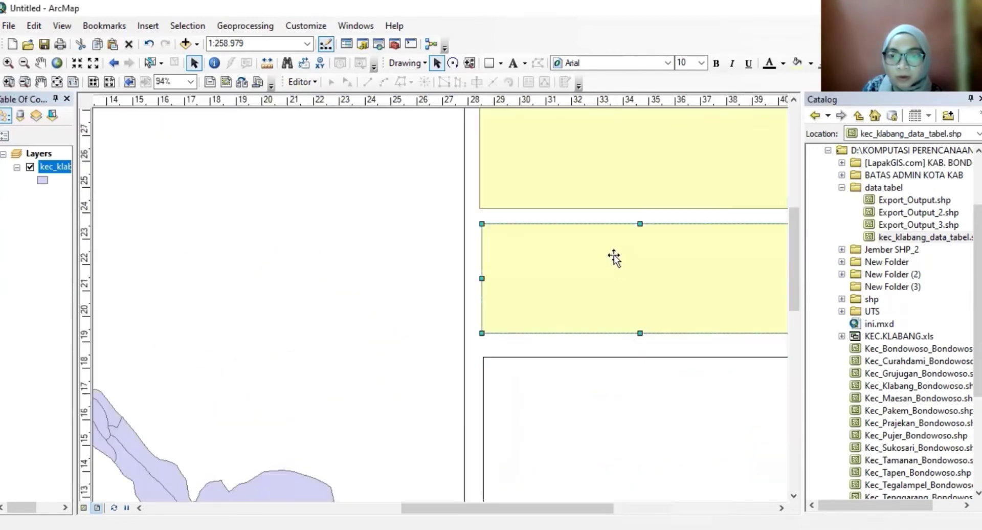
{"action": "right_click", "coordinate": [597, 258]}
{"action": "left_click", "coordinate": [640, 509]}
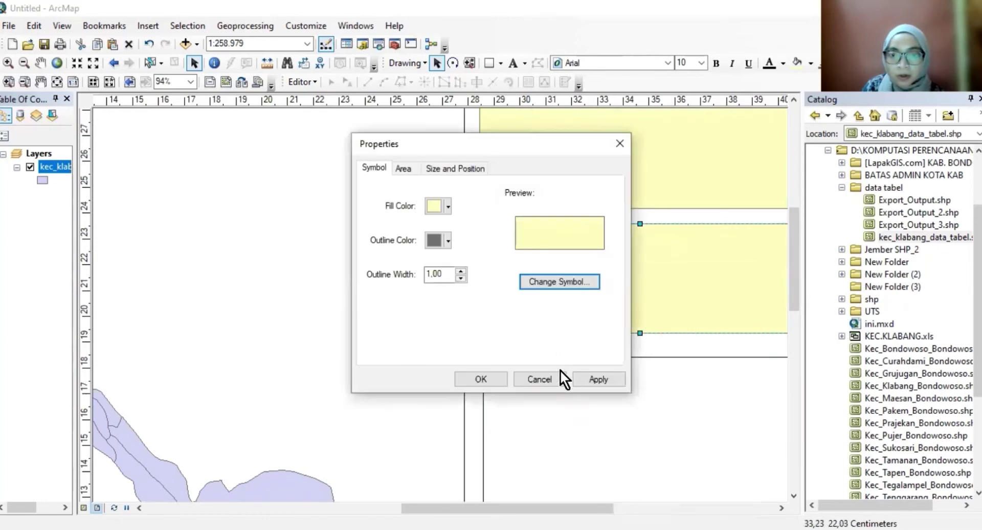
{"action": "left_click", "coordinate": [442, 200]}
{"action": "left_click", "coordinate": [462, 229]}
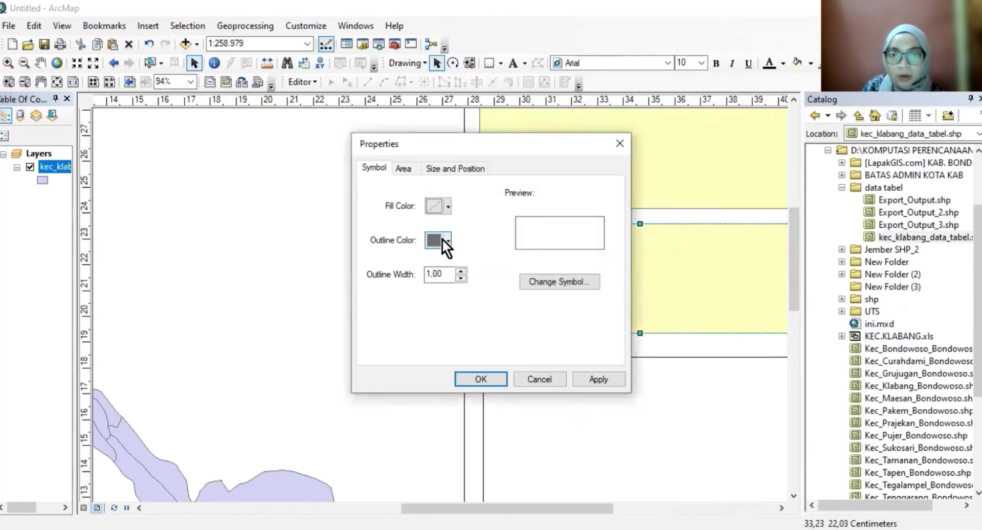
{"action": "left_click", "coordinate": [443, 239]}
{"action": "left_click", "coordinate": [500, 375]}
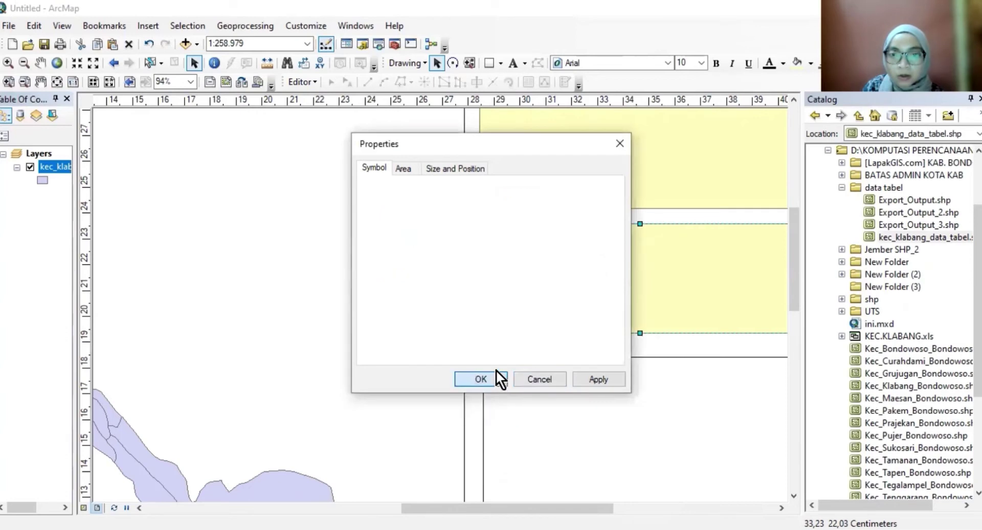
{"action": "left_click", "coordinate": [496, 377]}
Step: Give the topmost box no fill and a black outline
{"action": "right_click", "coordinate": [611, 150]}
{"action": "left_click", "coordinate": [630, 395]}
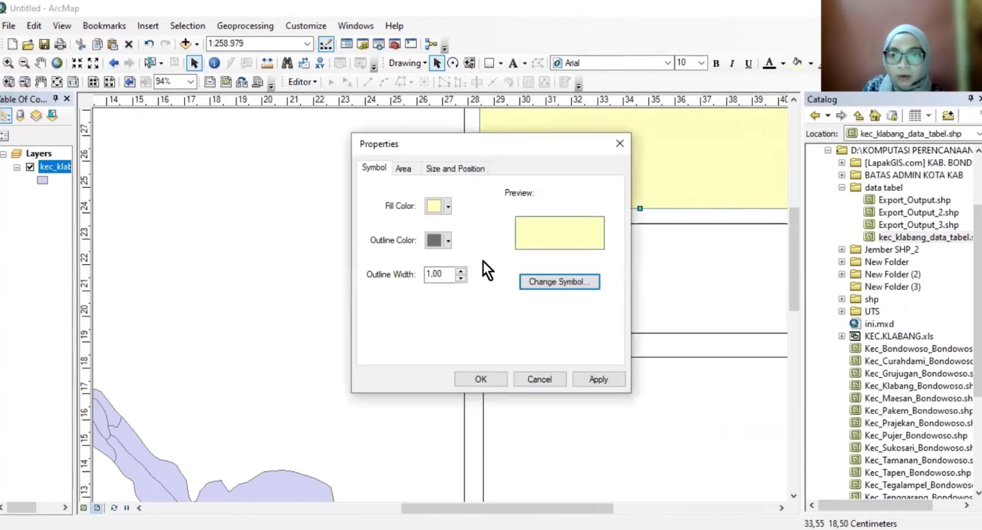
{"action": "left_click", "coordinate": [449, 205]}
{"action": "left_click", "coordinate": [441, 232]}
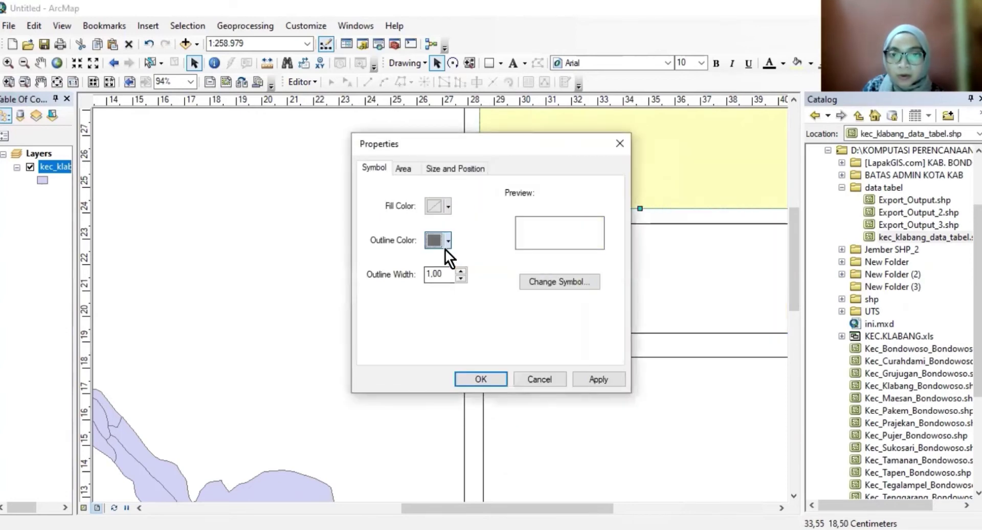
{"action": "left_click", "coordinate": [446, 245]}
{"action": "left_click", "coordinate": [433, 397]}
{"action": "left_click", "coordinate": [473, 387]}
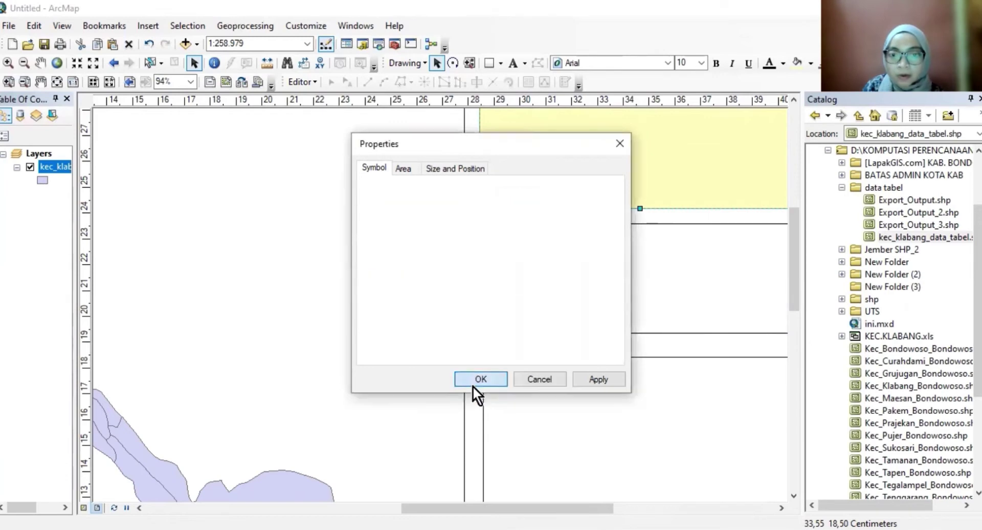
Step: Place a horizontal guide at about 28.5 cm along the data frame's upper edge and extend the topmost box's upper edge to it
{"action": "scroll", "coordinate": [561, 241], "scroll_direction": "down", "scroll_amount": 2}
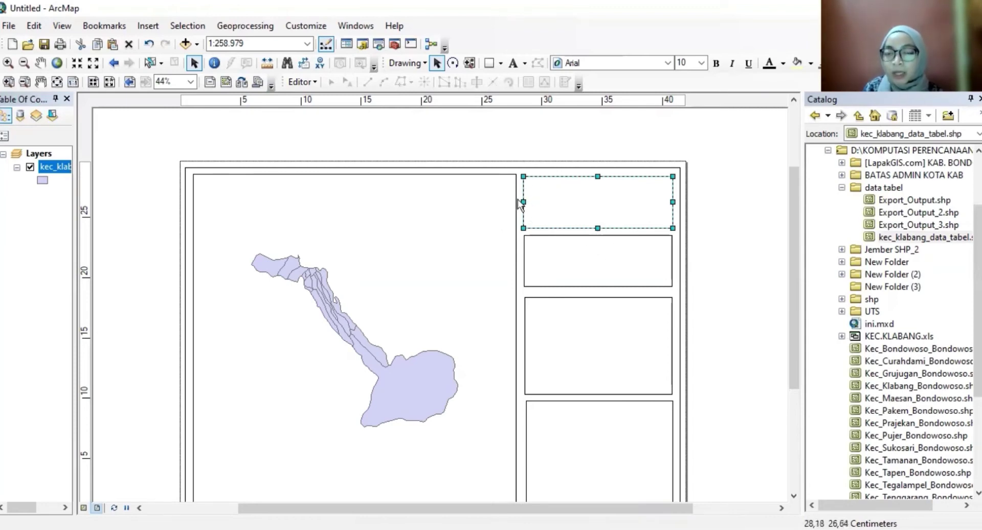
{"action": "scroll", "coordinate": [521, 208], "scroll_direction": "down", "scroll_amount": 3}
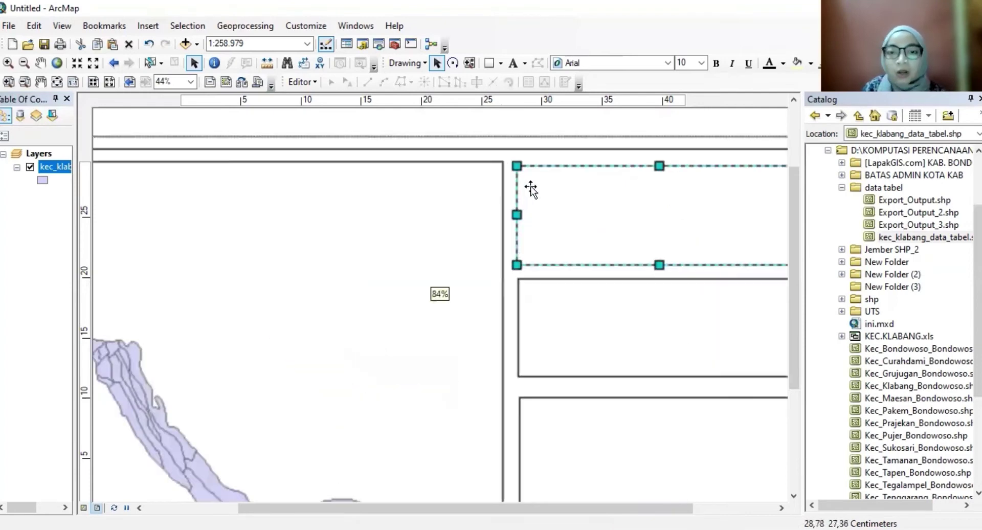
{"action": "scroll", "coordinate": [492, 176], "scroll_direction": "down", "scroll_amount": 3}
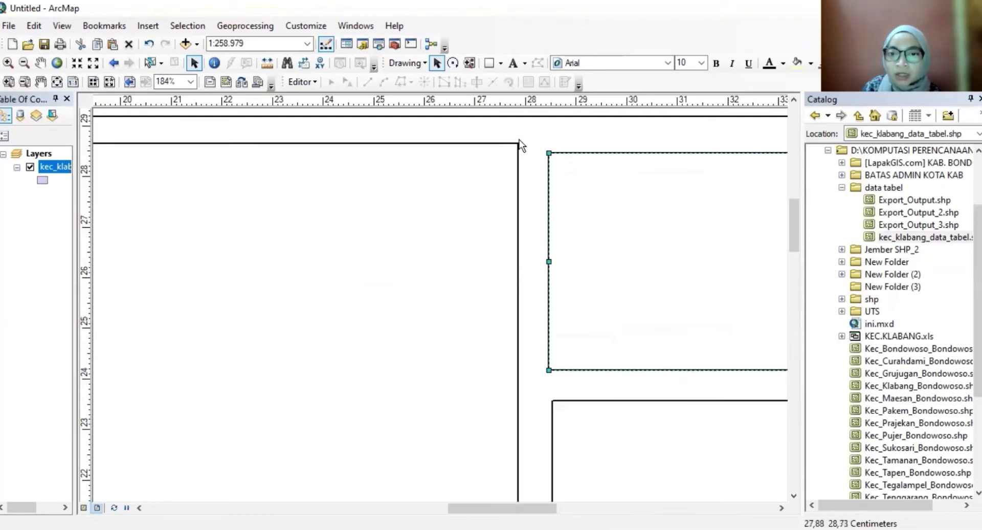
{"action": "left_click", "coordinate": [90, 142]}
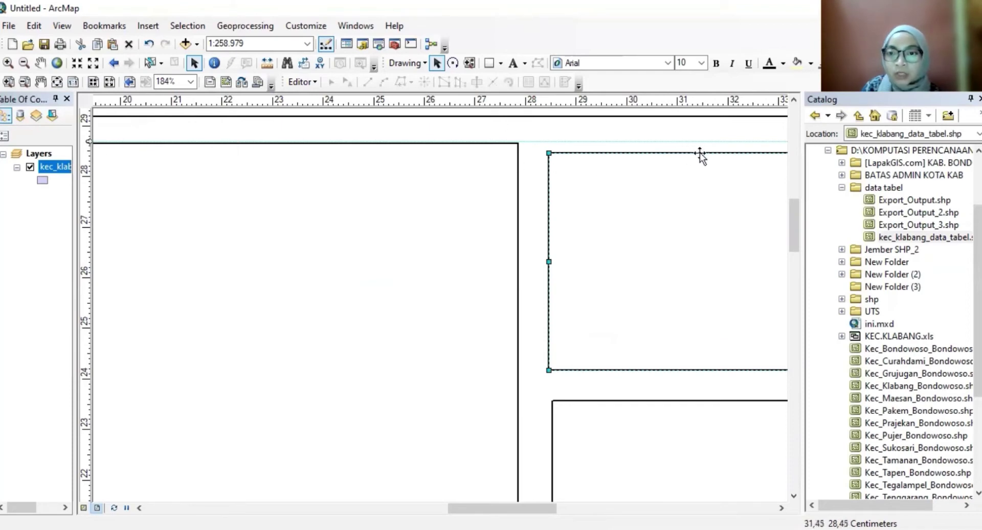
{"action": "left_click_drag", "start_coordinate": [701, 152], "coordinate": [703, 168]}
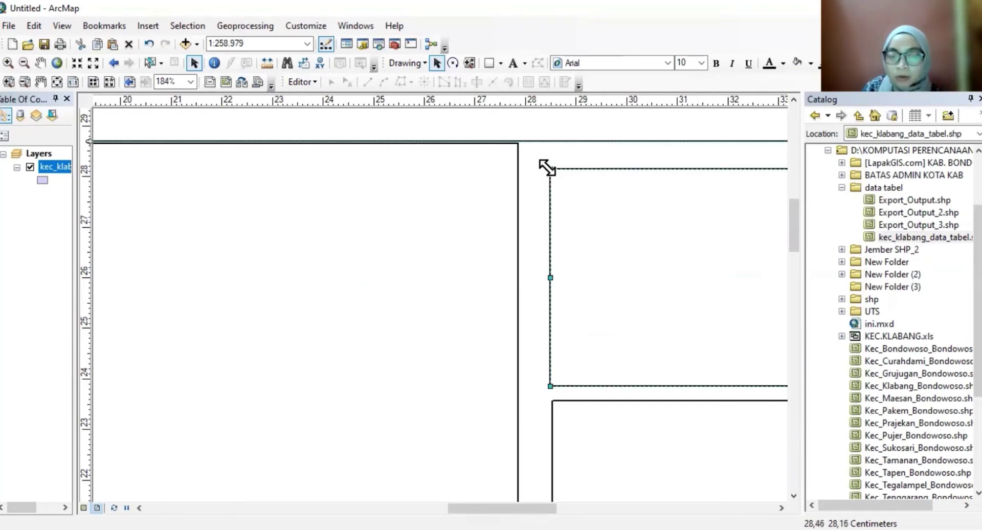
{"action": "left_click_drag", "start_coordinate": [547, 167], "coordinate": [549, 141]}
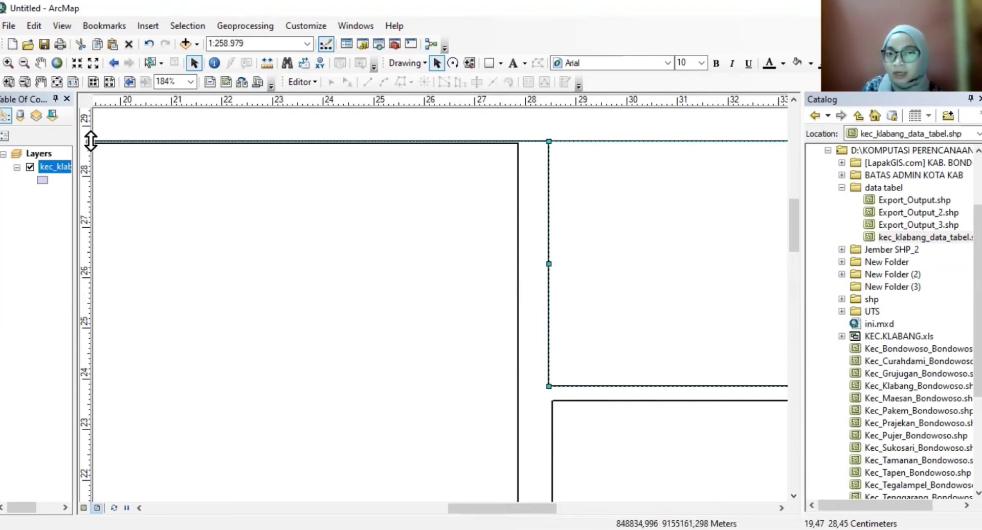
Step: Raise the topmost box's lower edge to leave a gap above the second box, and select the border rectangle around the layout
{"action": "scroll", "coordinate": [594, 376], "scroll_direction": "up", "scroll_amount": 5}
{"action": "scroll", "coordinate": [619, 389], "scroll_direction": "up", "scroll_amount": 5}
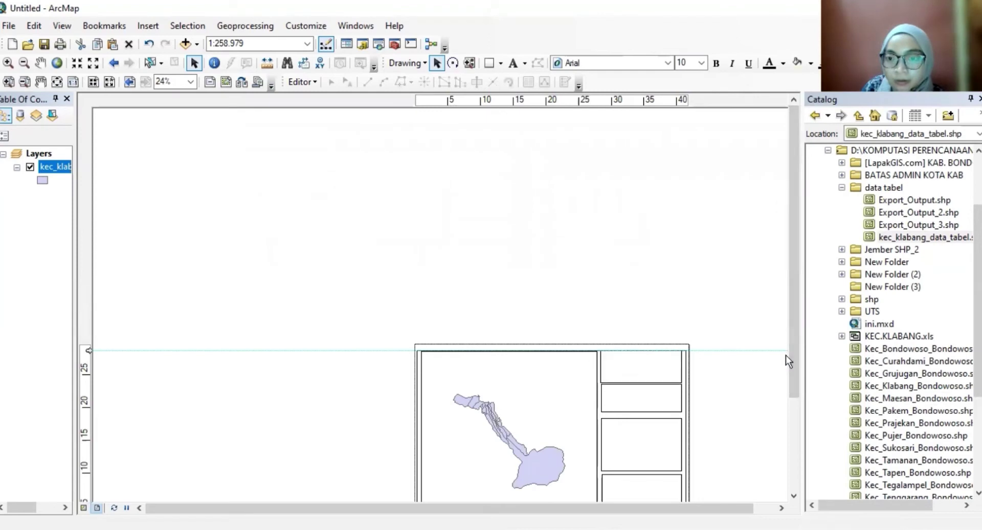
{"action": "left_click_drag", "start_coordinate": [796, 369], "coordinate": [793, 410]}
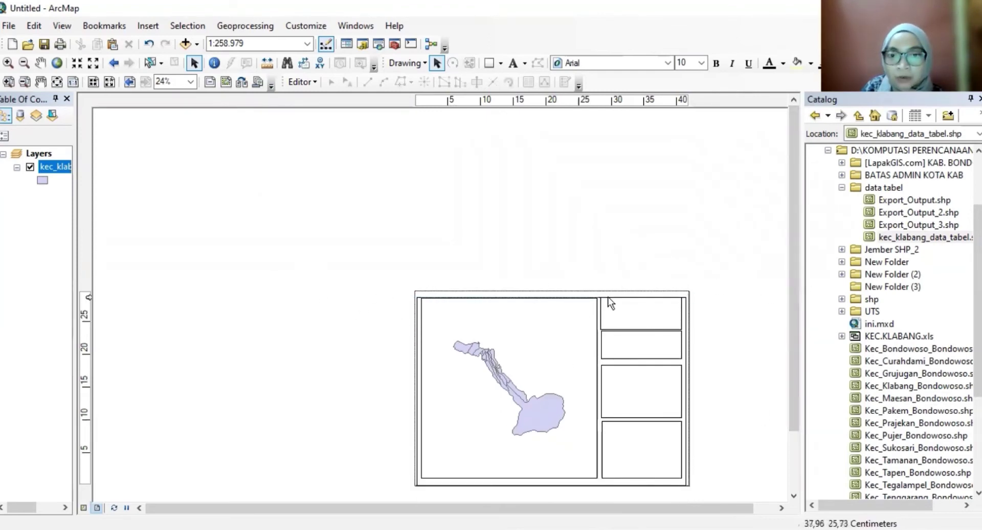
{"action": "left_click", "coordinate": [619, 306]}
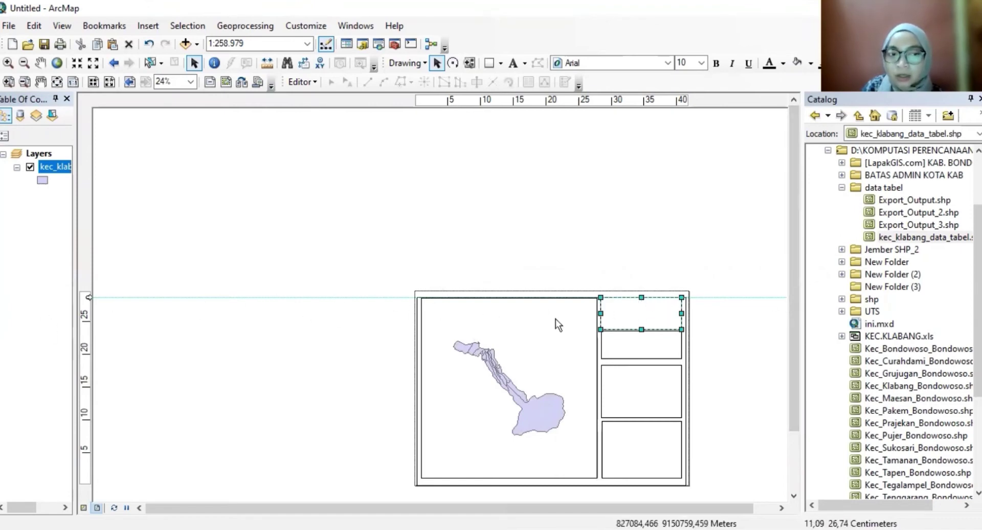
{"action": "scroll", "coordinate": [649, 317], "scroll_direction": "up", "scroll_amount": 3}
{"action": "left_click", "coordinate": [633, 345]}
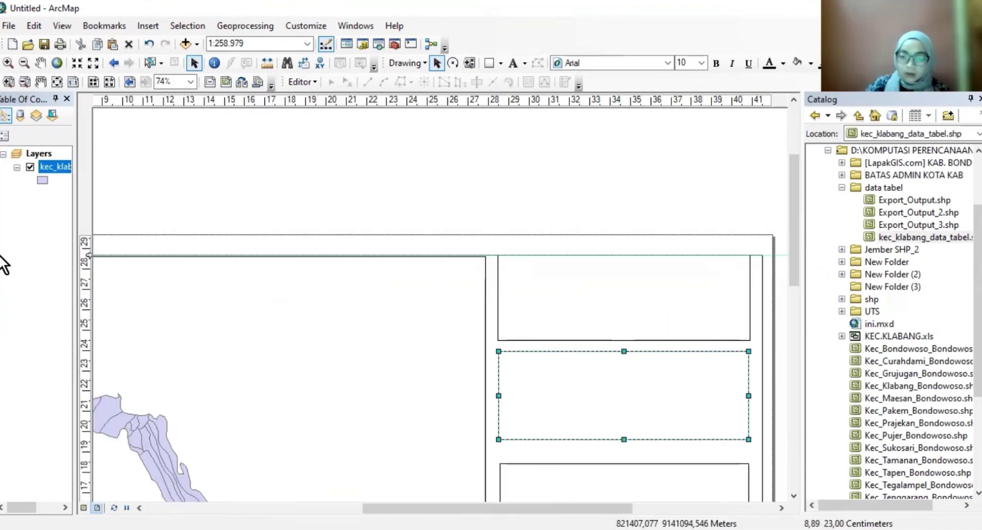
{"action": "left_click", "coordinate": [295, 339]}
{"action": "scroll", "coordinate": [172, 183], "scroll_direction": "down", "scroll_amount": 3}
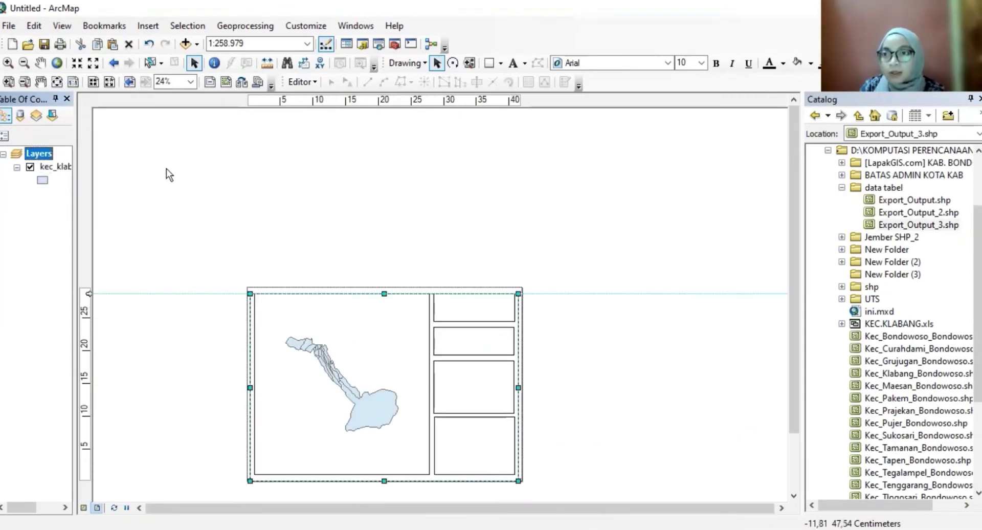
Step: Symbolize the kec_klabang_data_tabel layer with graduated colors based on the RT field, using the pink-to-dark-red color ramp
{"action": "right_click", "coordinate": [54, 166]}
{"action": "left_click", "coordinate": [156, 475]}
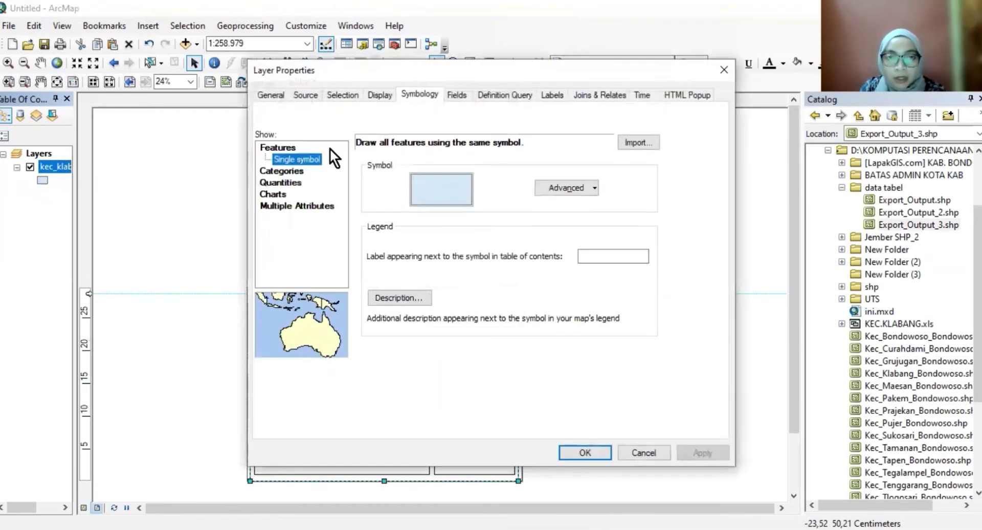
{"action": "left_click", "coordinate": [284, 183]}
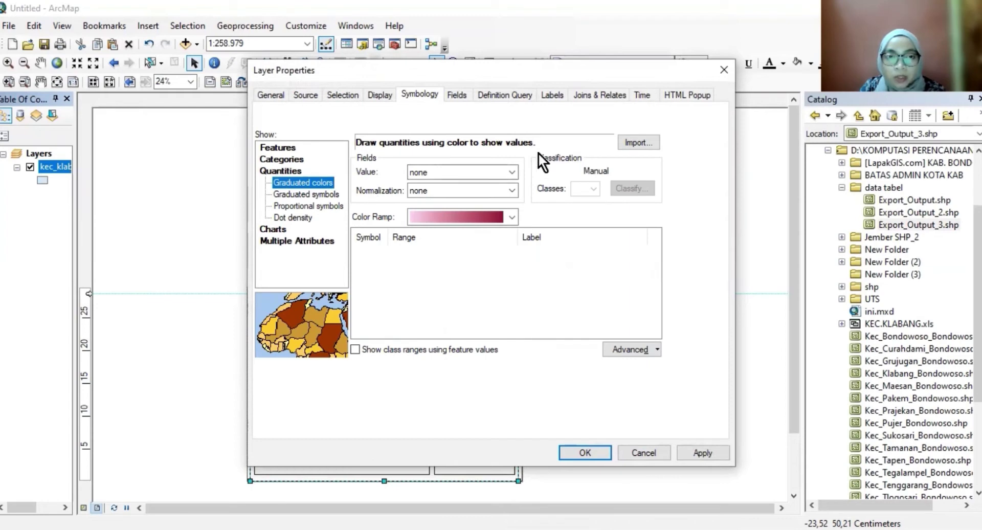
{"action": "left_click", "coordinate": [507, 171]}
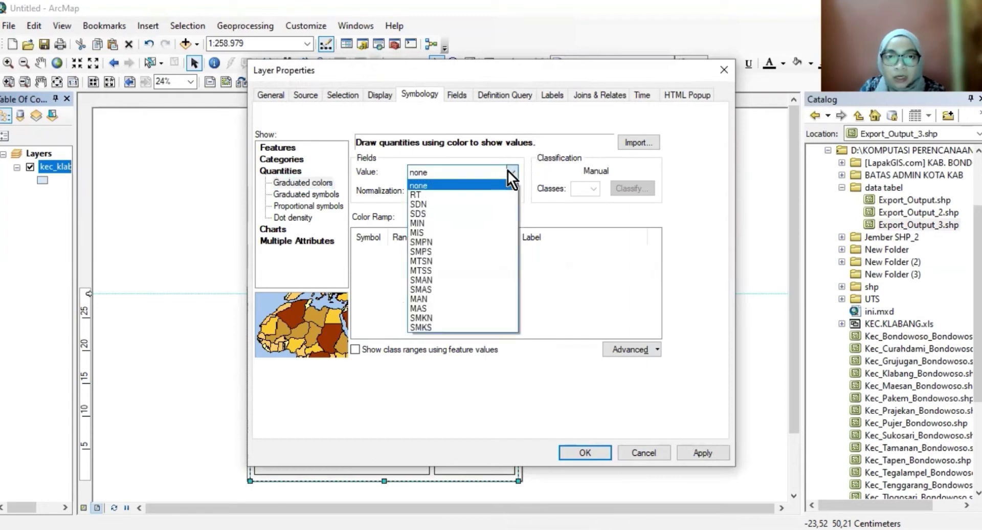
{"action": "left_click", "coordinate": [494, 197]}
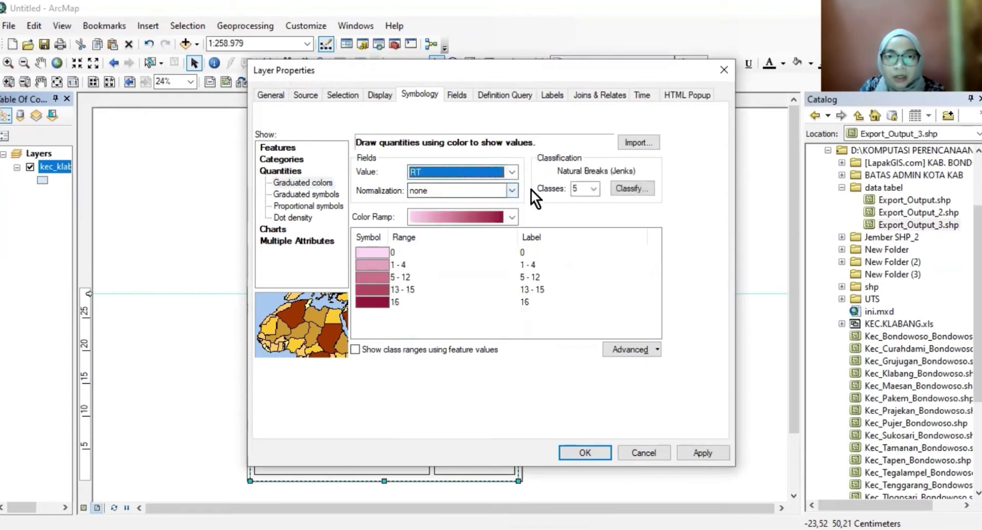
{"action": "left_click", "coordinate": [512, 216]}
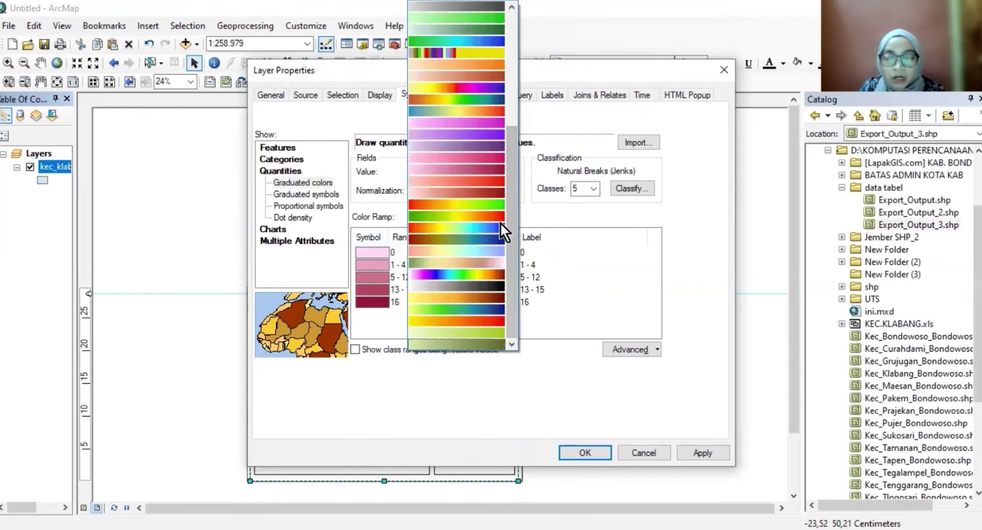
{"action": "left_click", "coordinate": [502, 149]}
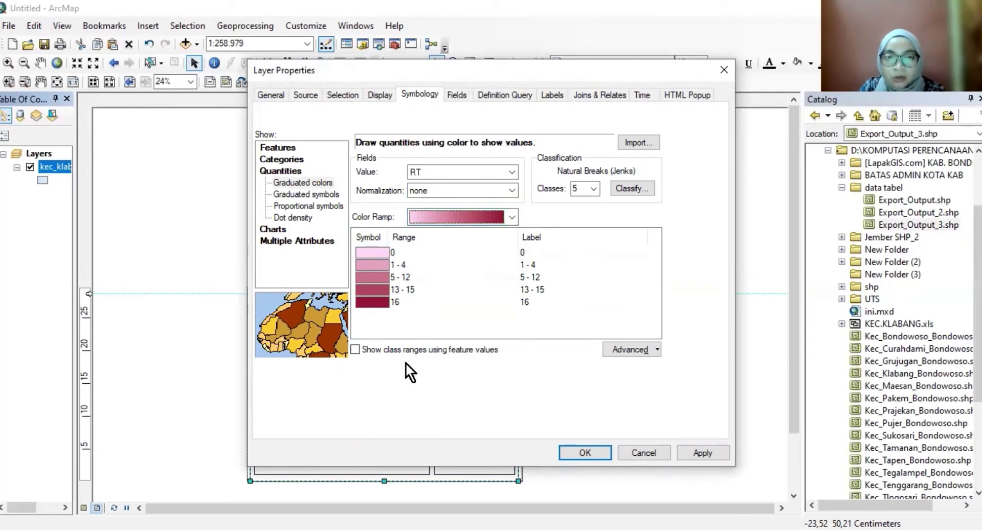
{"action": "left_click", "coordinate": [588, 451]}
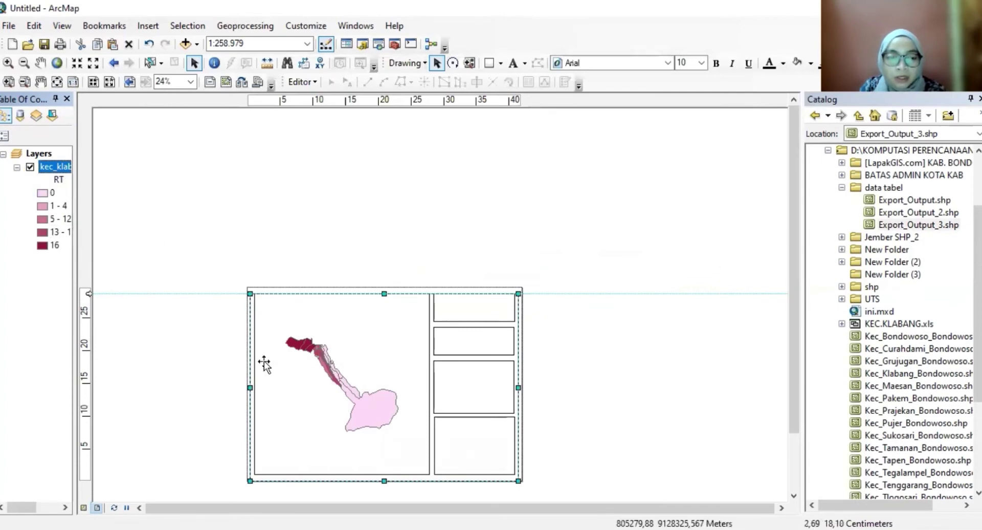
Step: Turn on feature labels for the kec_klabang_data_tabel layer, using DESA as the label field, and check them on the map
{"action": "right_click", "coordinate": [45, 167]}
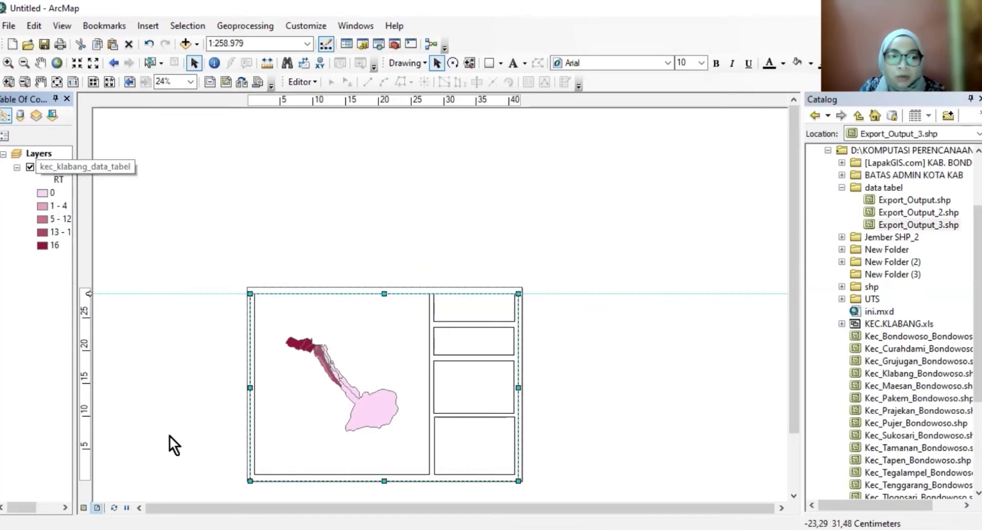
{"action": "left_click", "coordinate": [153, 477]}
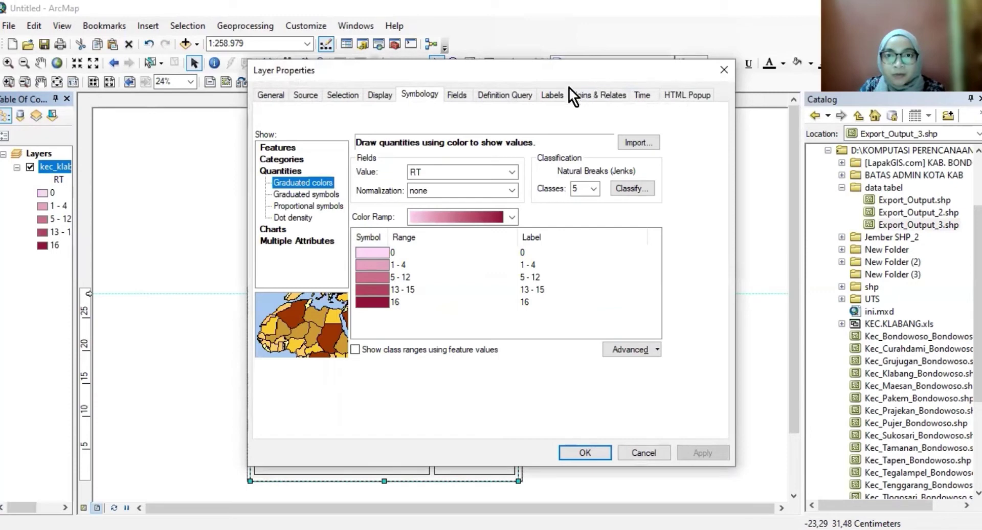
{"action": "left_click", "coordinate": [551, 94]}
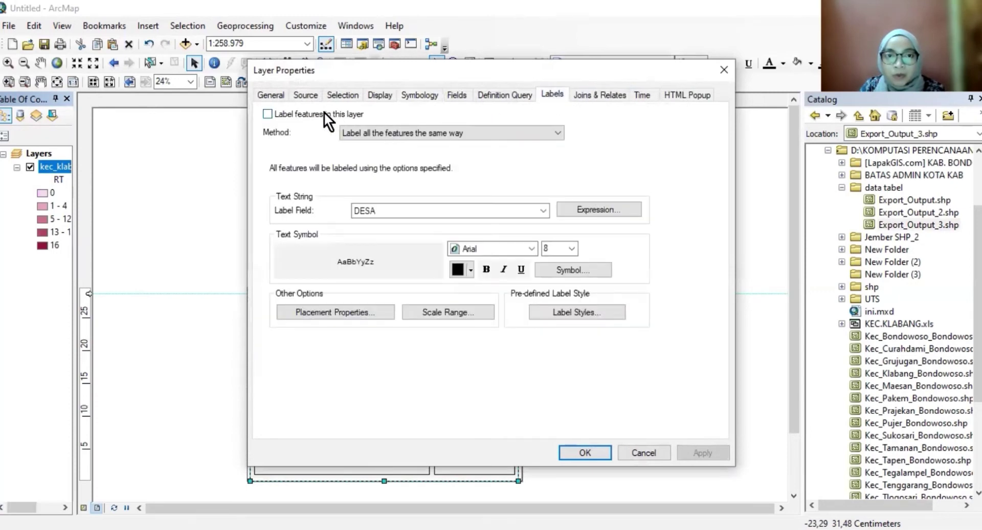
{"action": "left_click", "coordinate": [323, 114]}
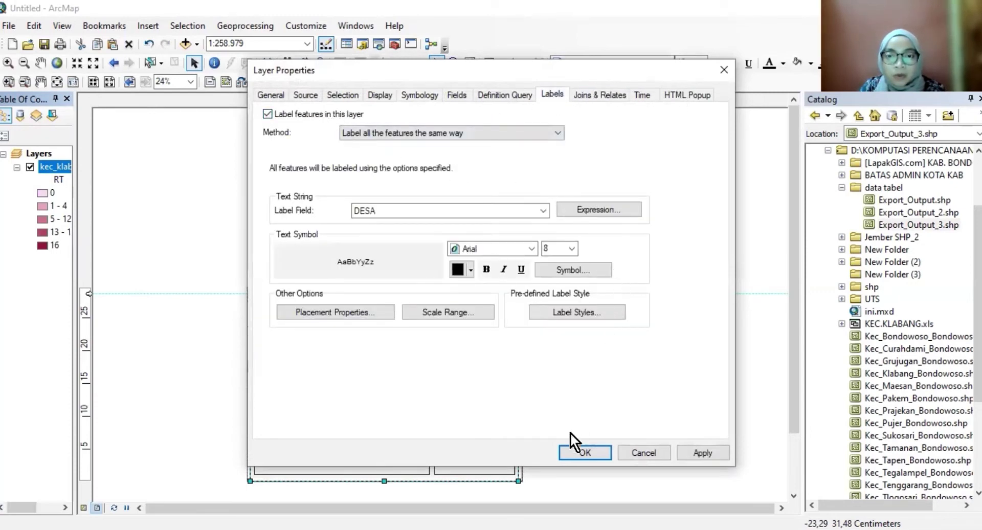
{"action": "left_click", "coordinate": [569, 451]}
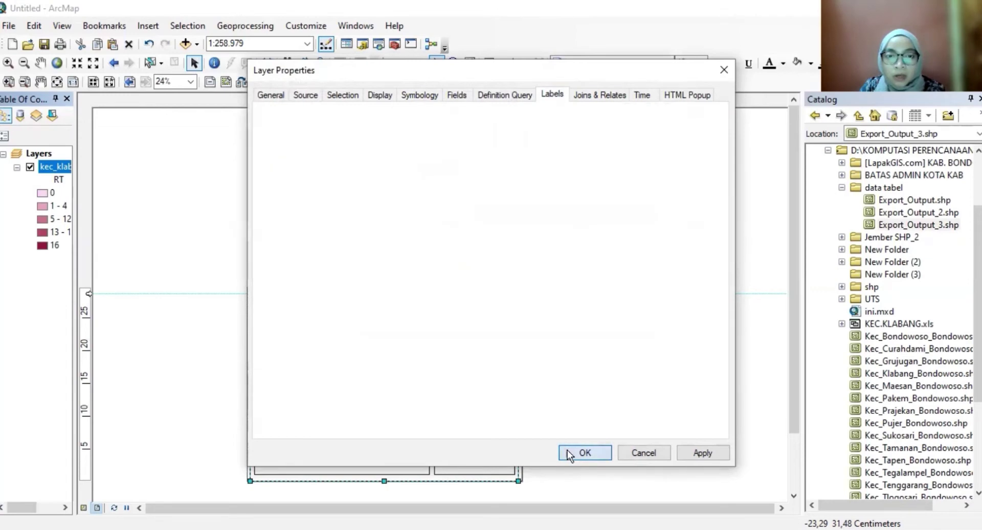
{"action": "scroll", "coordinate": [331, 372], "scroll_direction": "up", "scroll_amount": 3}
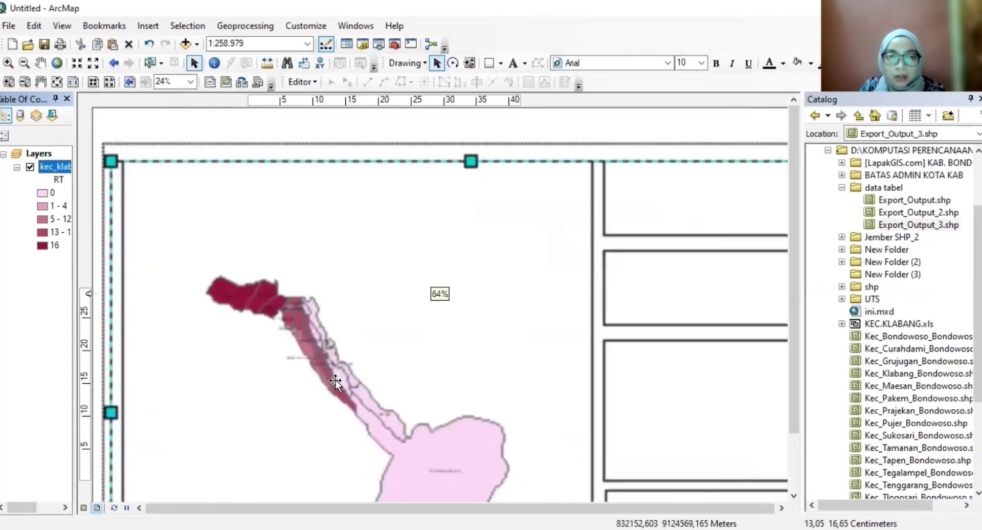
{"action": "scroll", "coordinate": [335, 380], "scroll_direction": "up", "scroll_amount": 2}
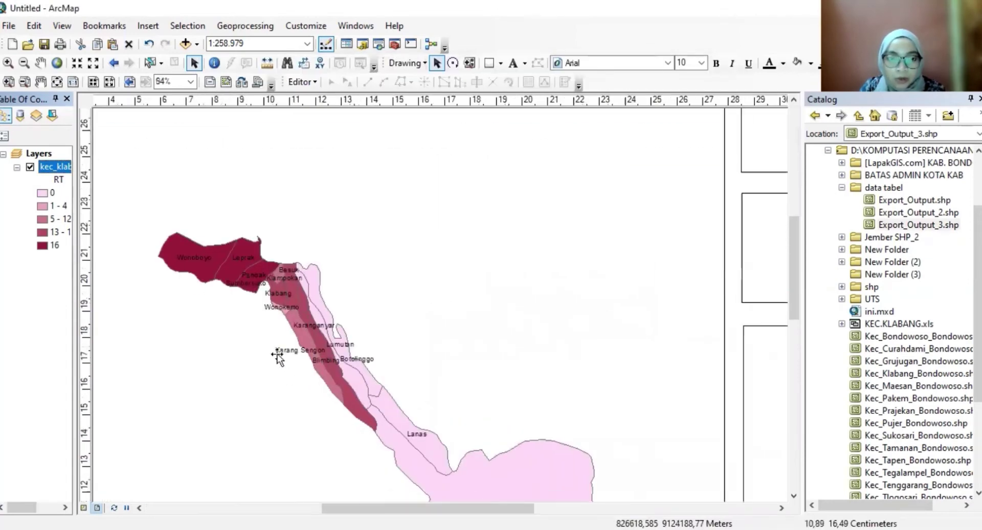
{"action": "scroll", "coordinate": [455, 446], "scroll_direction": "down", "scroll_amount": 2}
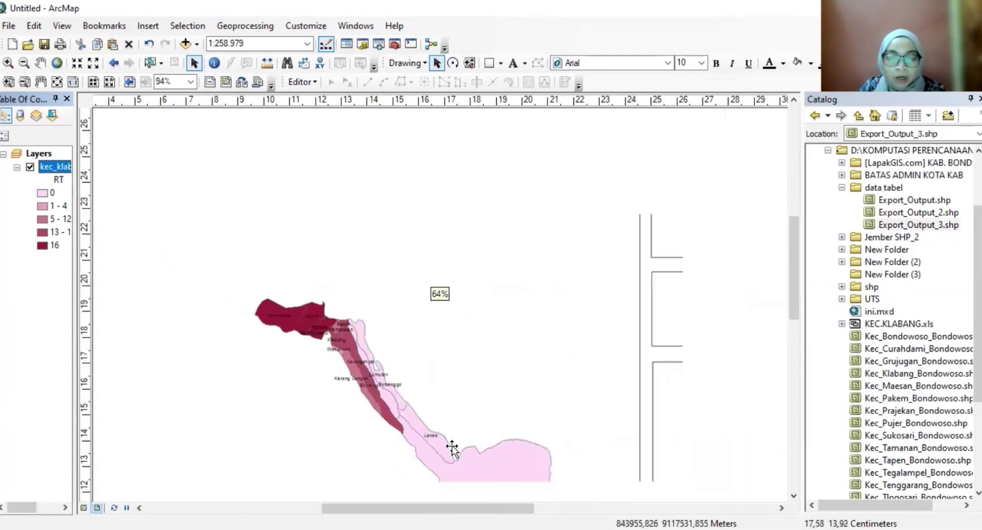
{"action": "scroll", "coordinate": [498, 370], "scroll_direction": "down", "scroll_amount": 1}
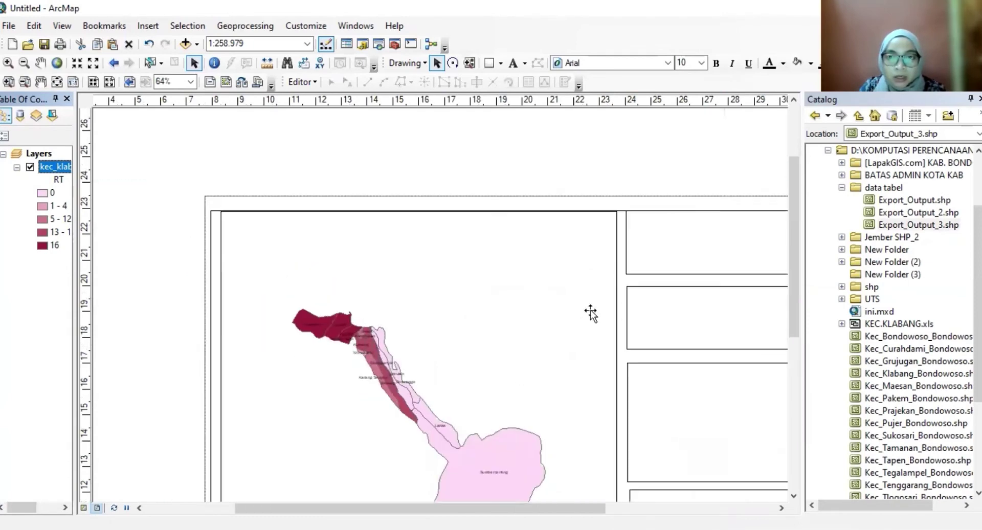
{"action": "scroll", "coordinate": [487, 401], "scroll_direction": "down", "scroll_amount": 1}
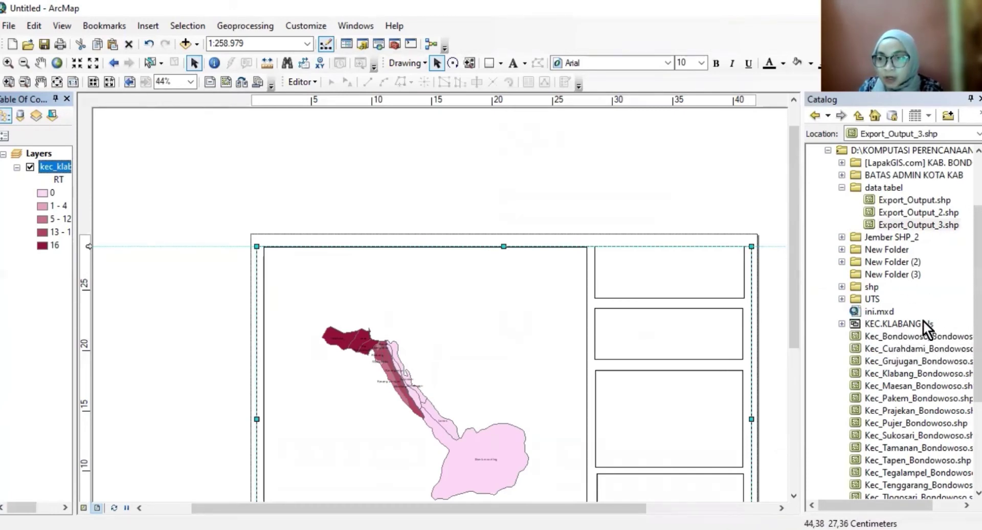
Step: Add Batas_Admin_Bondowoso.shp from the BATAS ADMIN KOTA KAB folder to the map, above the Klabang layer
{"action": "scroll", "coordinate": [923, 320], "scroll_direction": "down", "scroll_amount": 4}
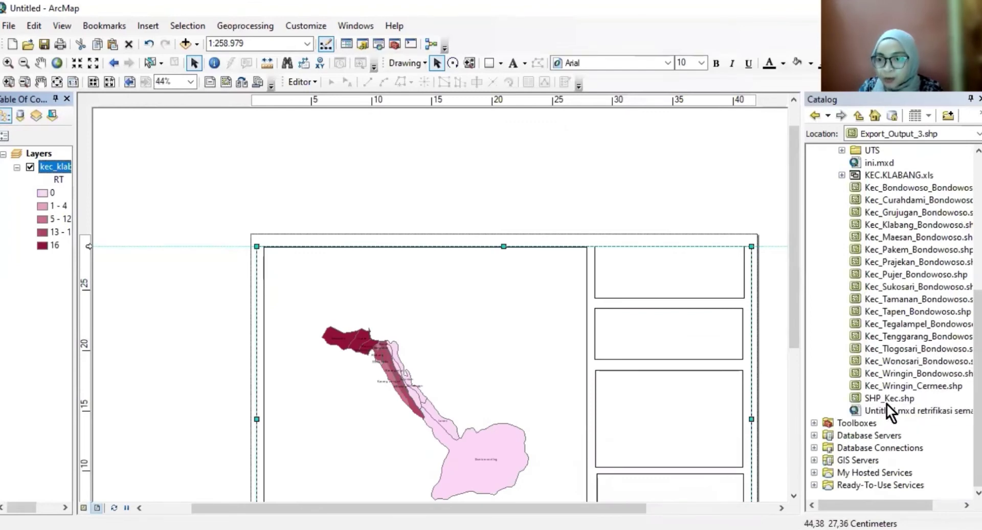
{"action": "scroll", "coordinate": [887, 403], "scroll_direction": "up", "scroll_amount": 4}
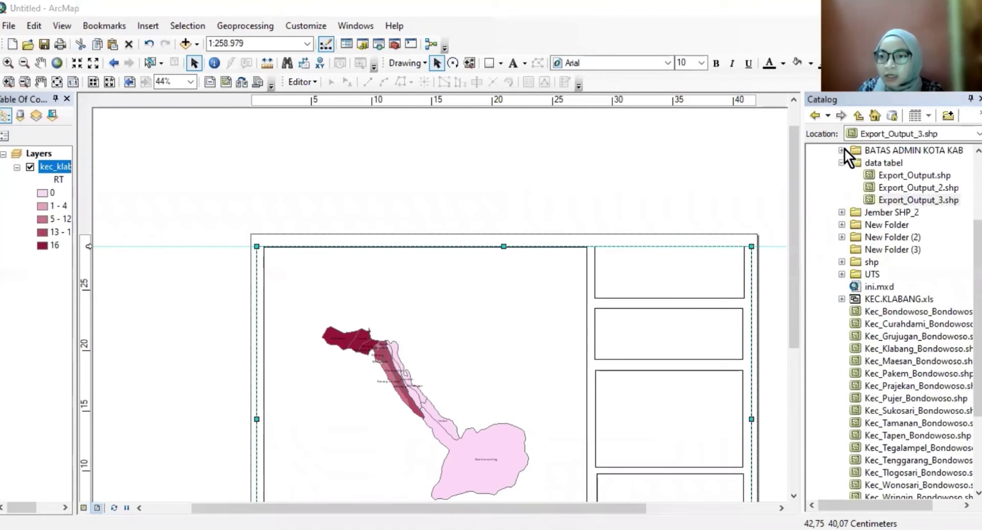
{"action": "left_click", "coordinate": [841, 150]}
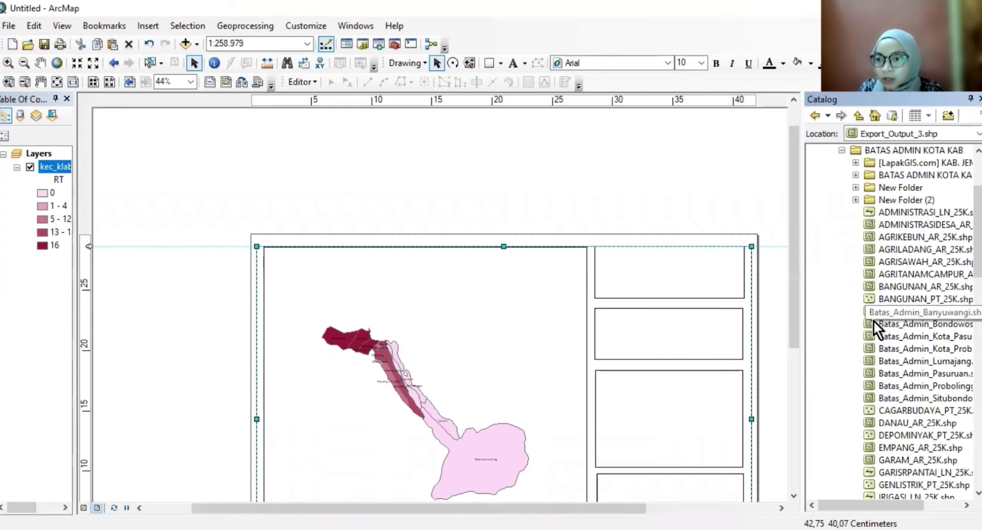
{"action": "left_click_drag", "start_coordinate": [886, 326], "coordinate": [59, 262]}
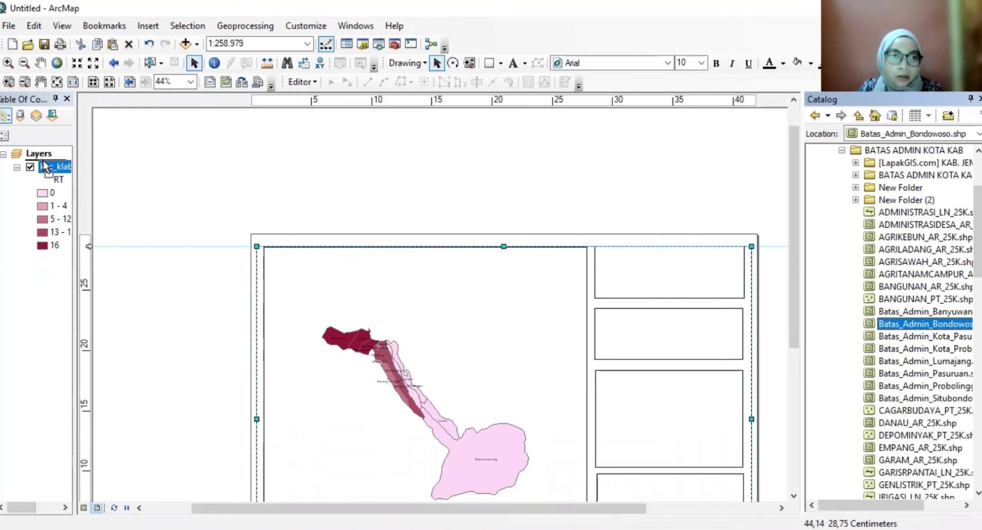
{"action": "left_click_drag", "start_coordinate": [47, 169], "coordinate": [42, 159]}
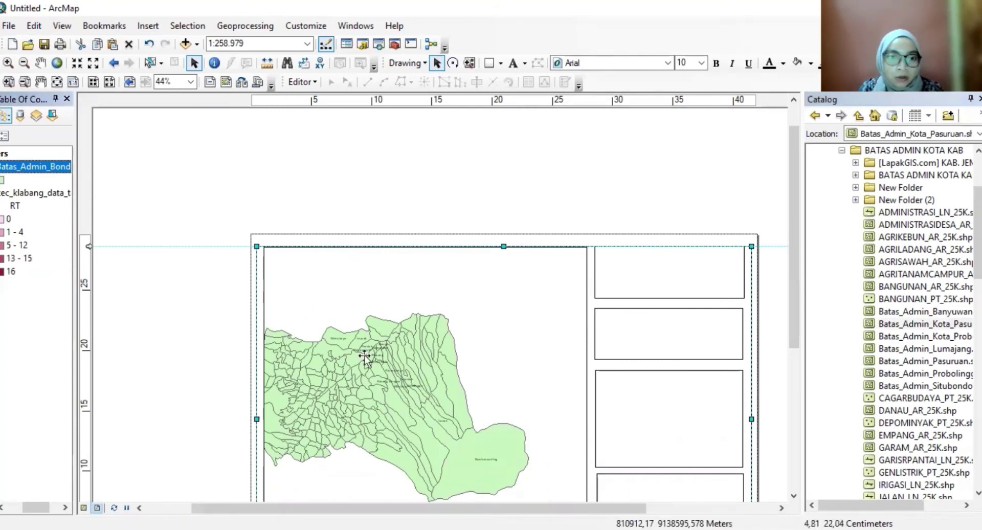
Step: Change the Batas_Admin_Bondowoso layer's symbol to Hollow so only its boundary outlines are drawn
{"action": "scroll", "coordinate": [417, 416], "scroll_direction": "down", "scroll_amount": 2}
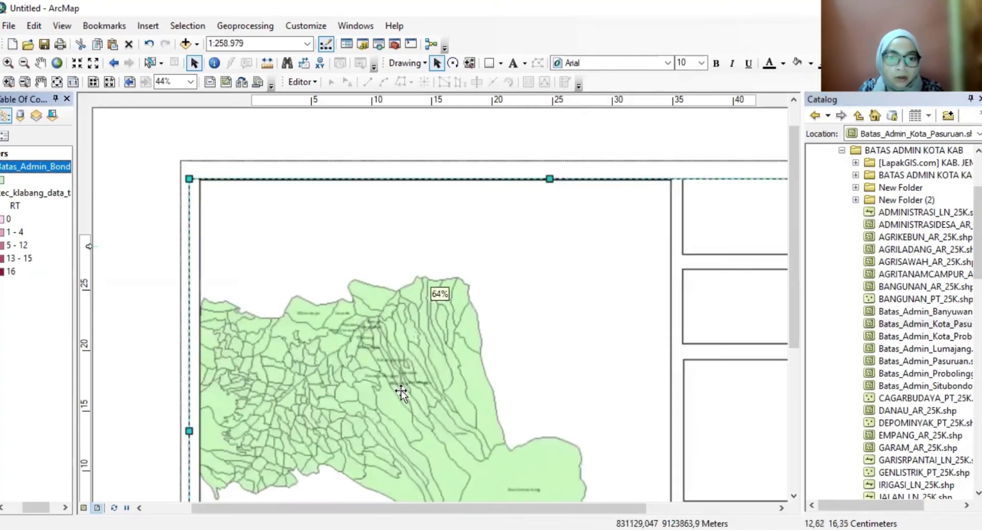
{"action": "scroll", "coordinate": [407, 407], "scroll_direction": "up", "scroll_amount": 2}
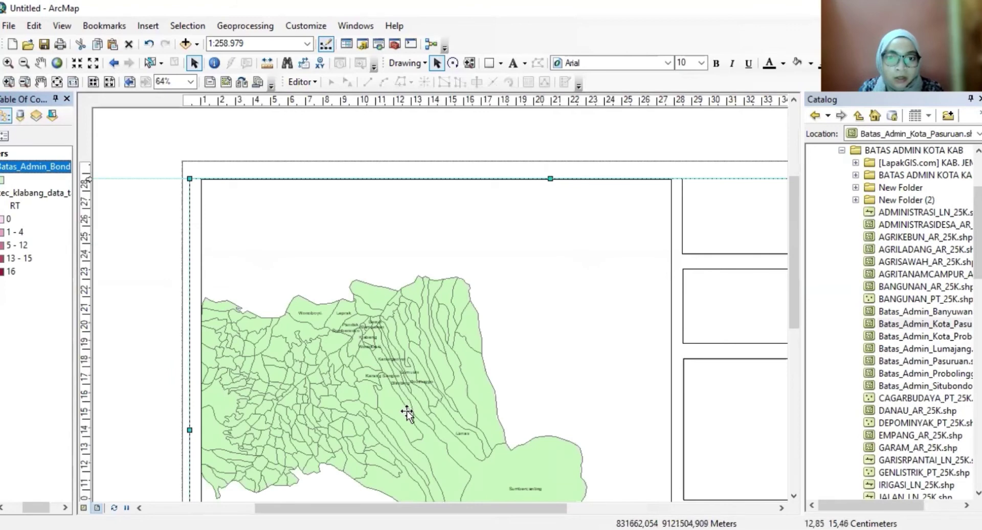
{"action": "scroll", "coordinate": [404, 394], "scroll_direction": "down", "scroll_amount": 2}
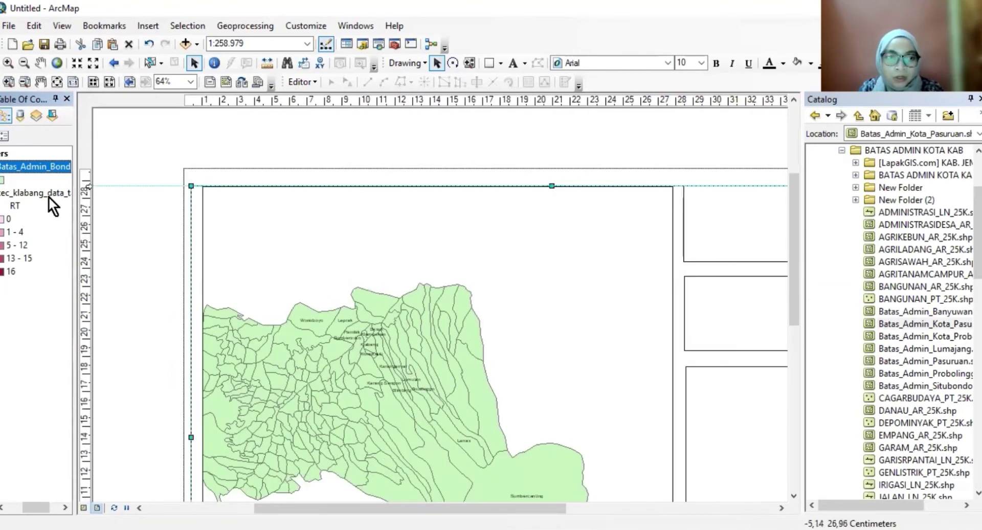
{"action": "left_click", "coordinate": [3, 180]}
{"action": "left_click", "coordinate": [343, 248]}
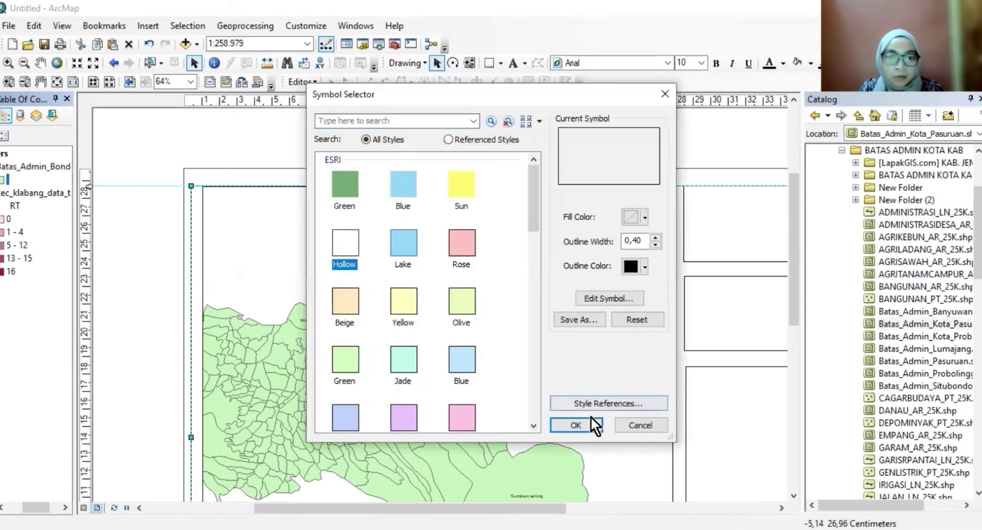
{"action": "left_click", "coordinate": [575, 425]}
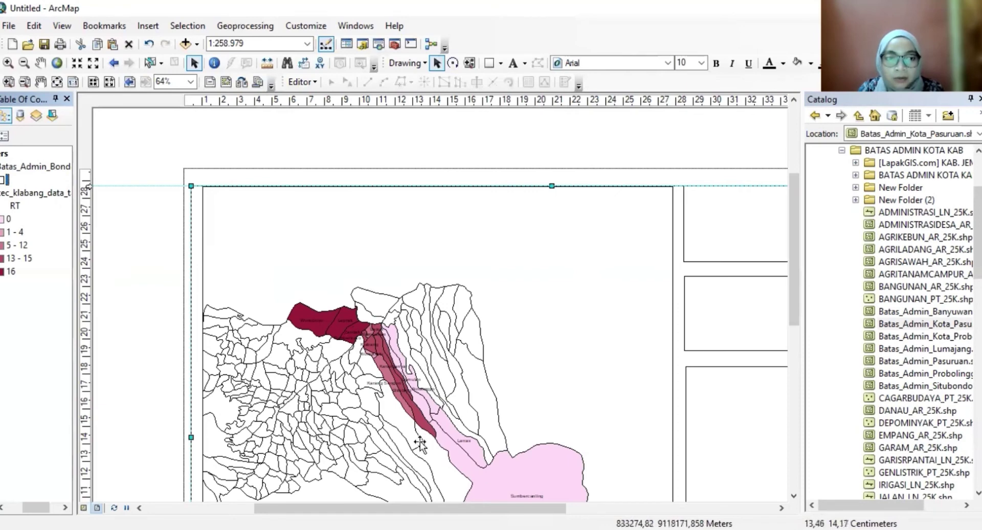
Step: Raise the upper edge of the outer border rectangle to leave a gap above the data frame and boxes
{"action": "scroll", "coordinate": [425, 389], "scroll_direction": "up", "scroll_amount": 2}
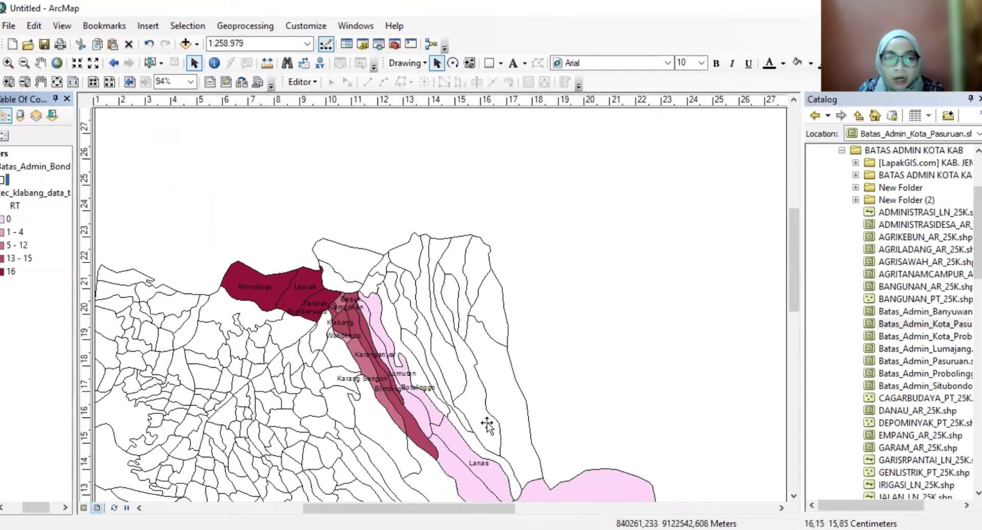
{"action": "scroll", "coordinate": [458, 372], "scroll_direction": "down", "scroll_amount": 2}
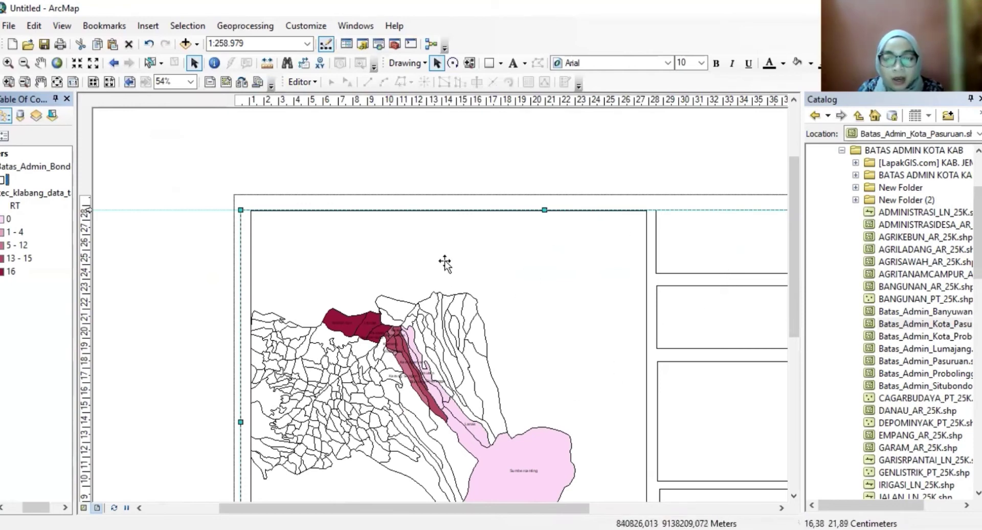
{"action": "left_click_drag", "start_coordinate": [551, 204], "coordinate": [551, 200]}
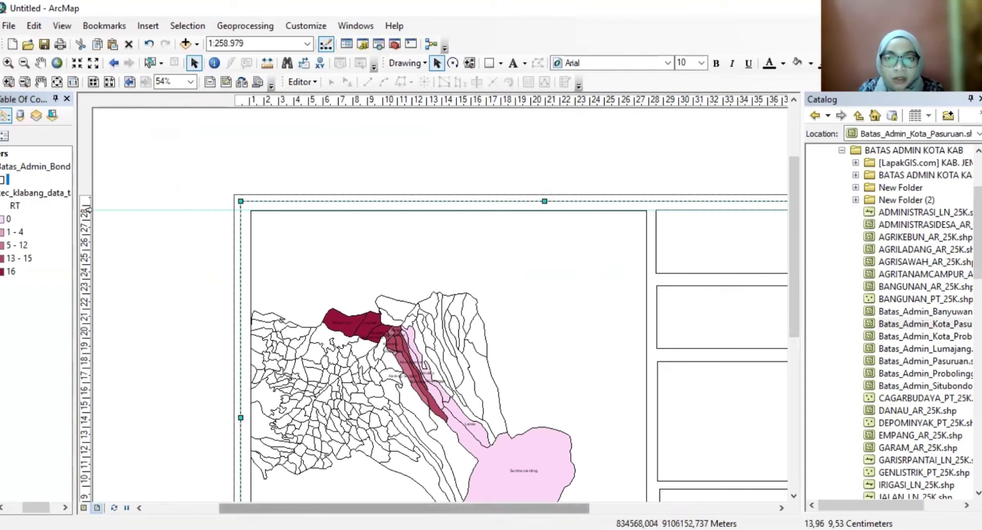
{"action": "left_click_drag", "start_coordinate": [477, 508], "coordinate": [557, 506]}
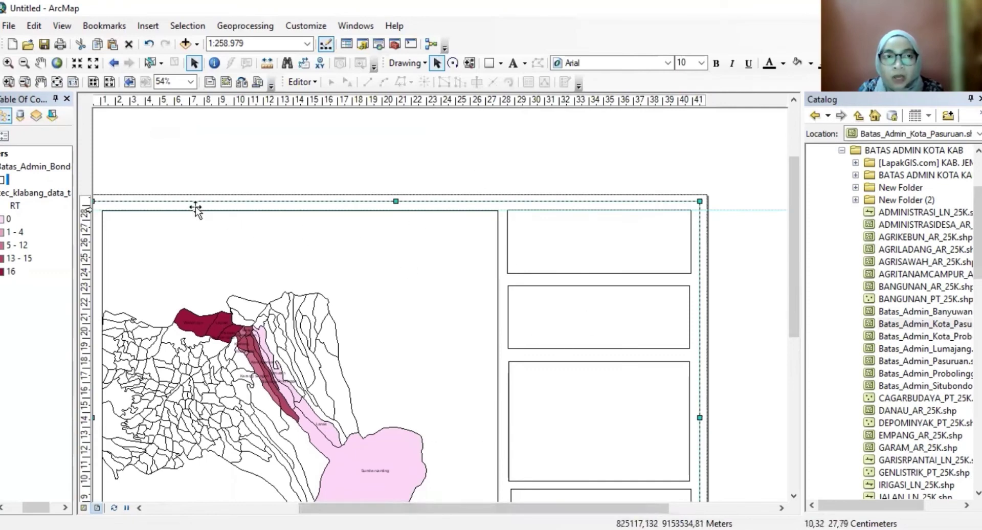
Step: Insert the picture logo-unej-300x296 from the Downloads folder into the layout
{"action": "left_click", "coordinate": [143, 21]}
{"action": "left_click", "coordinate": [179, 5]}
{"action": "left_click", "coordinate": [150, 30]}
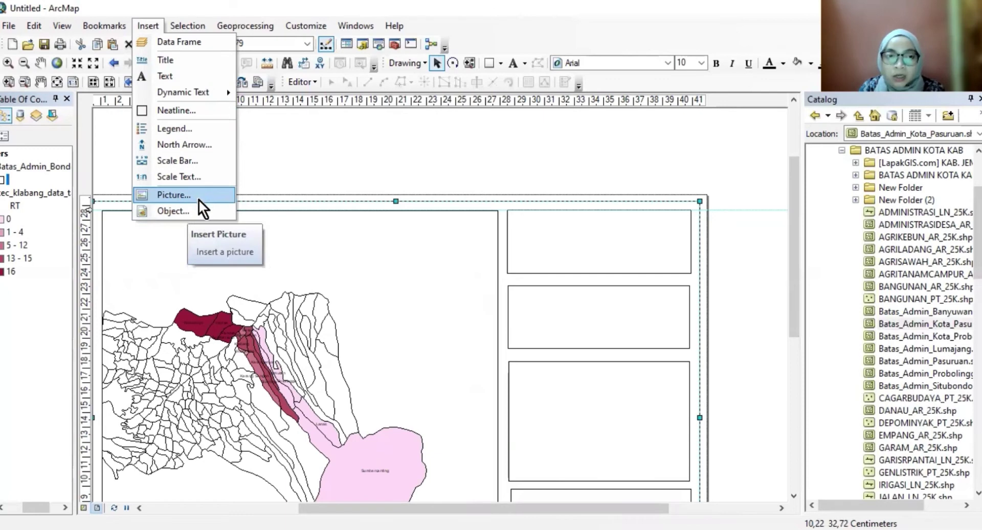
{"action": "left_click", "coordinate": [146, 25]}
{"action": "left_click", "coordinate": [146, 26]}
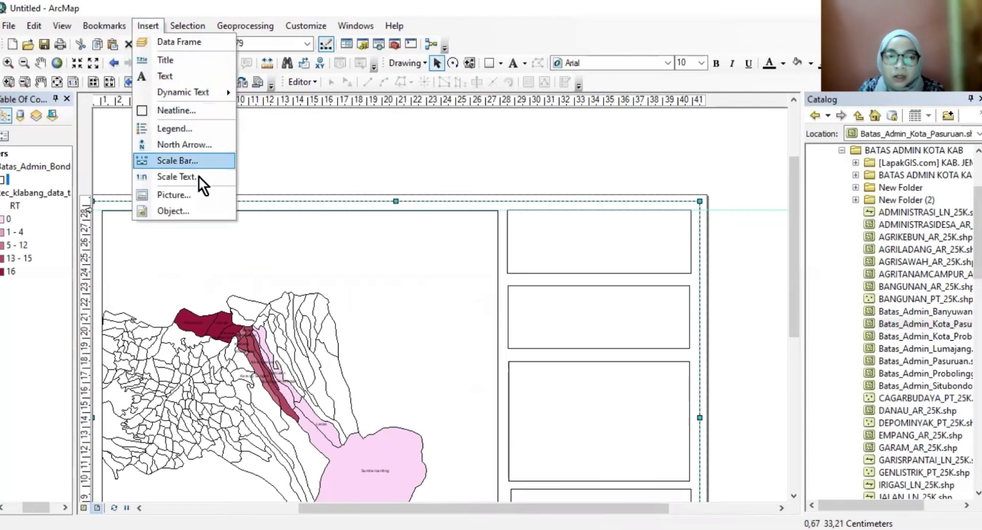
{"action": "left_click", "coordinate": [198, 193]}
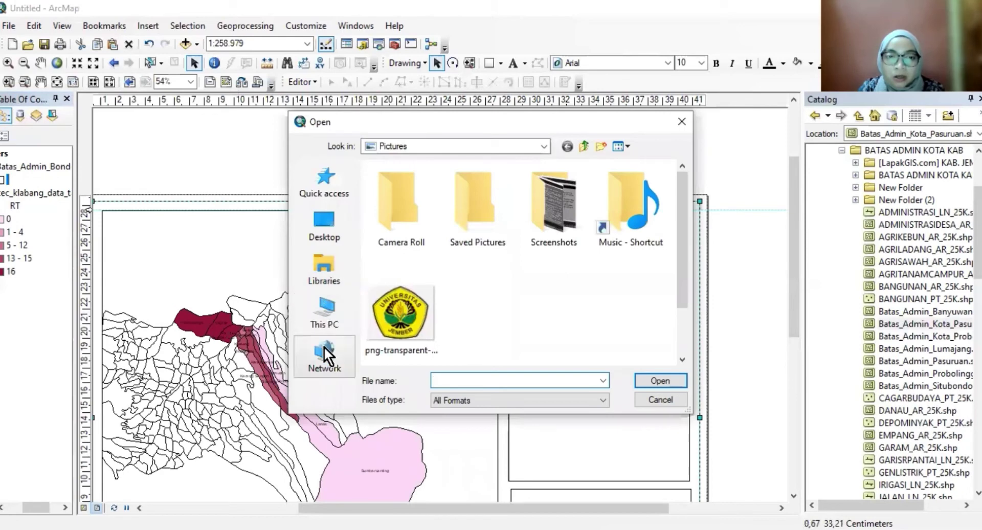
{"action": "left_click", "coordinate": [328, 320]}
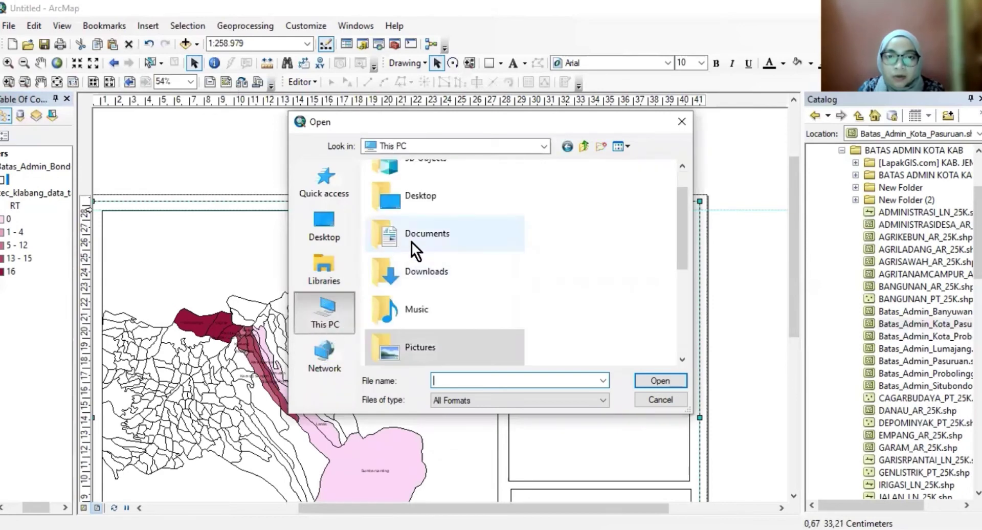
{"action": "left_click", "coordinate": [439, 287]}
{"action": "double_click", "coordinate": [439, 286]}
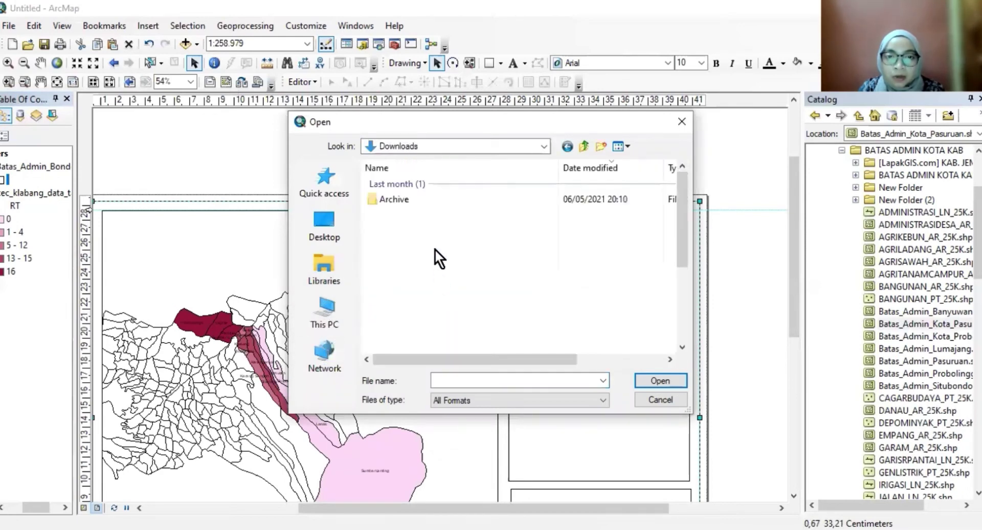
{"action": "left_click", "coordinate": [431, 310]}
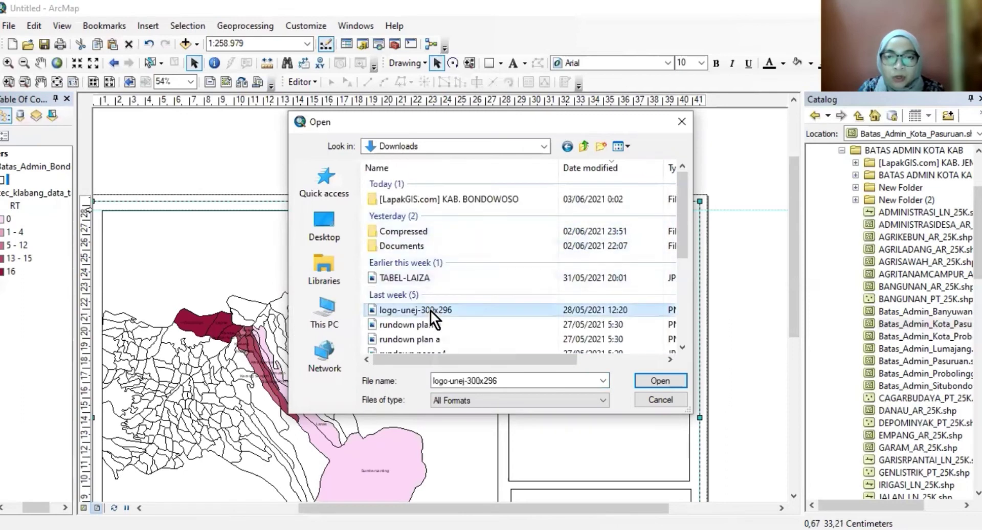
{"action": "left_click", "coordinate": [648, 381]}
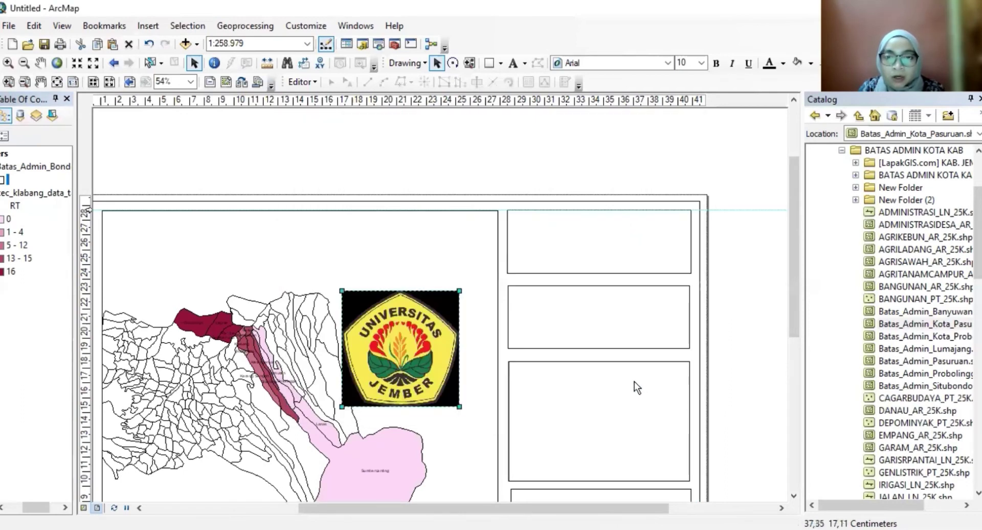
Step: Shrink the university logo and fit it against the left end of the uppermost side box
{"action": "left_click_drag", "start_coordinate": [460, 406], "coordinate": [413, 360]}
{"action": "left_click_drag", "start_coordinate": [404, 319], "coordinate": [569, 238]}
{"action": "left_click_drag", "start_coordinate": [575, 279], "coordinate": [570, 272]}
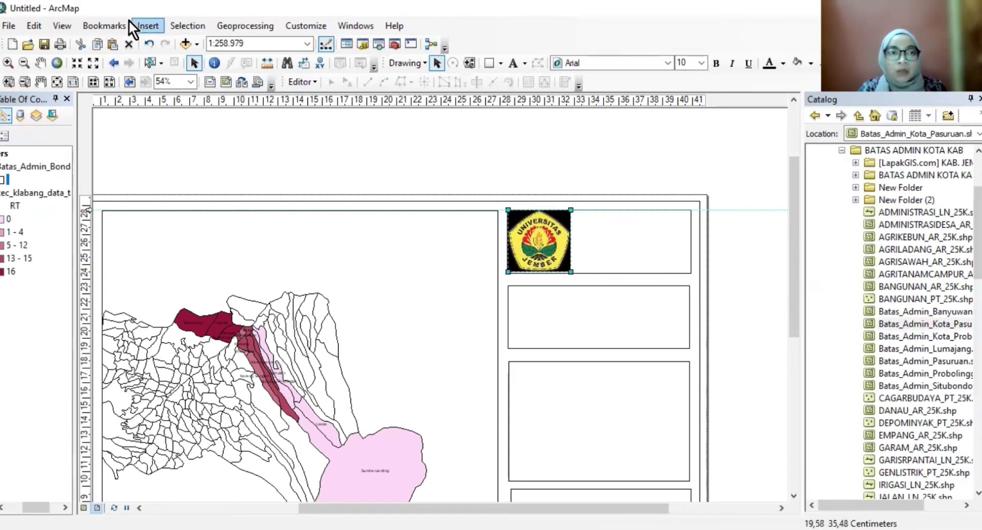
Step: Insert a new text element and place it inside the uppermost side box, just right of the logo
{"action": "left_click", "coordinate": [143, 23]}
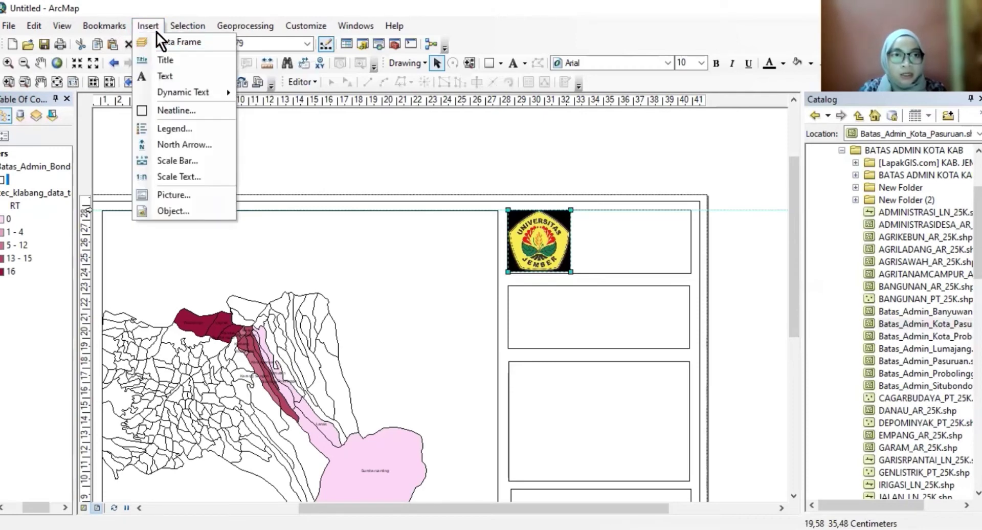
{"action": "left_click", "coordinate": [183, 74]}
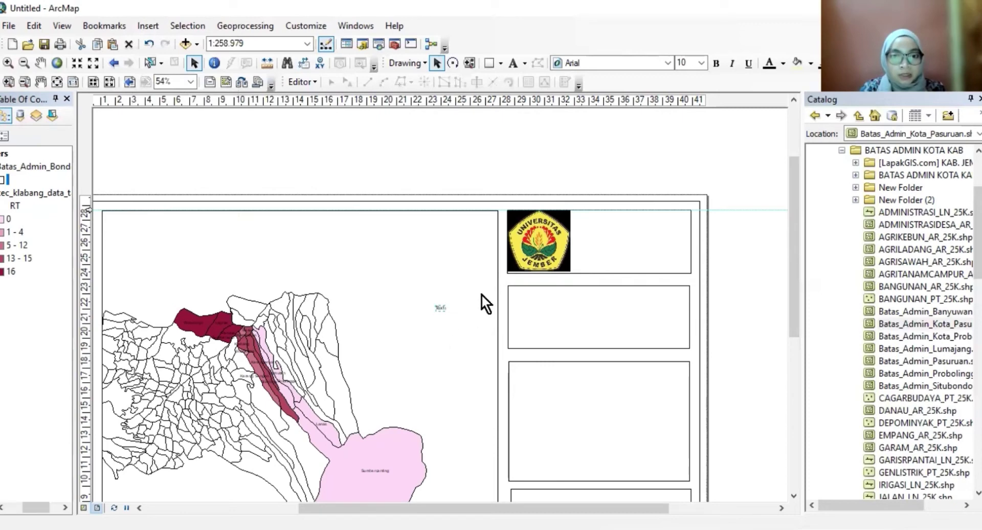
{"action": "scroll", "coordinate": [448, 294], "scroll_direction": "up", "scroll_amount": 3}
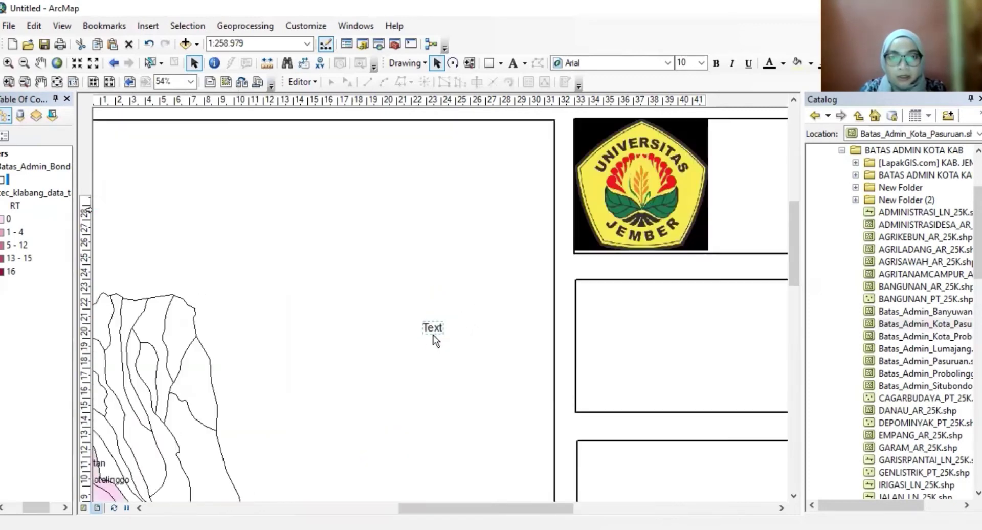
{"action": "scroll", "coordinate": [436, 340], "scroll_direction": "up", "scroll_amount": 3}
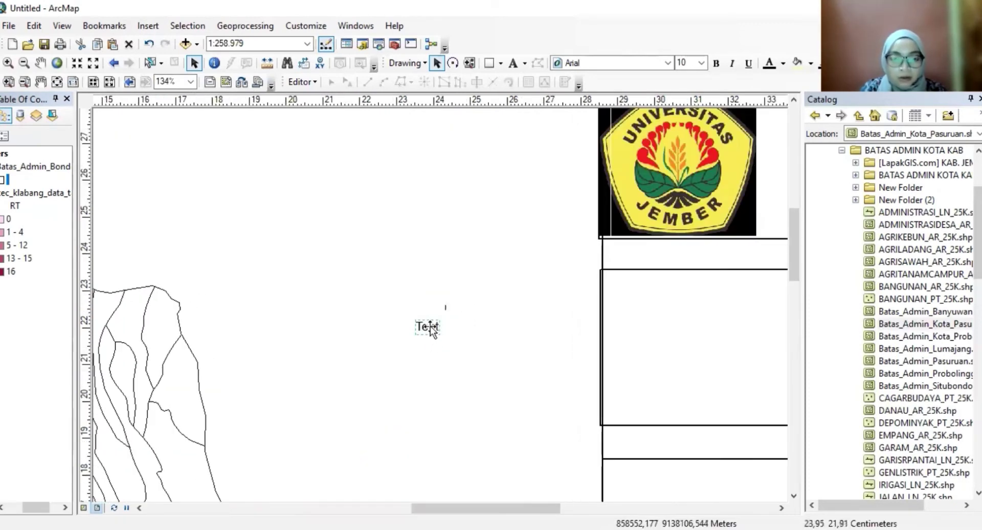
{"action": "left_click_drag", "start_coordinate": [432, 331], "coordinate": [777, 166]}
{"action": "left_click_drag", "start_coordinate": [535, 508], "coordinate": [611, 508]}
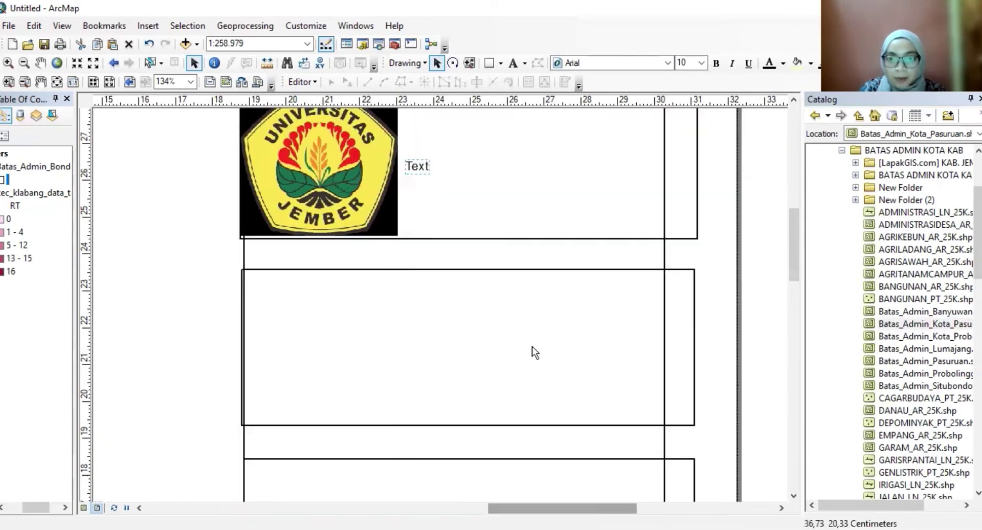
Step: Widen the outer border rectangle rightward so its edge lies between the side boxes and the page edge
{"action": "scroll", "coordinate": [497, 313], "scroll_direction": "down", "scroll_amount": 2}
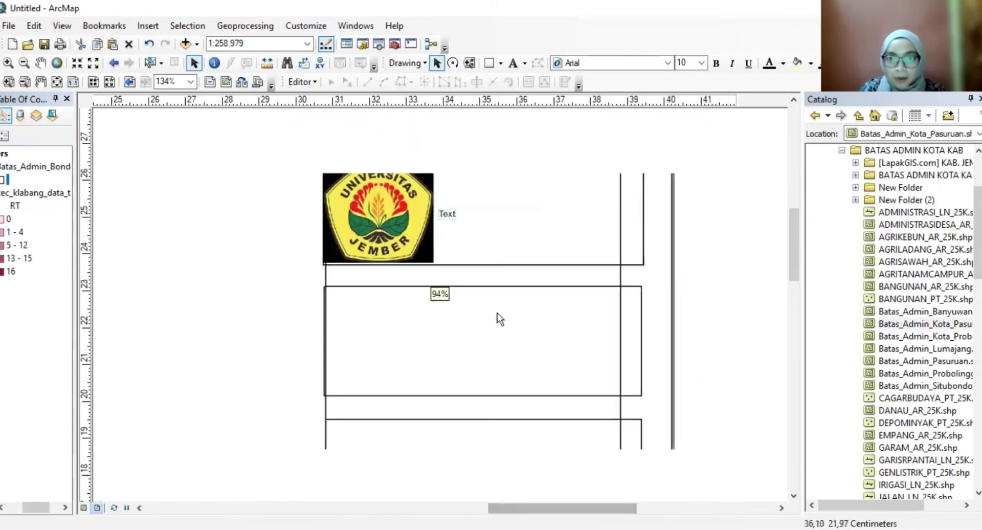
{"action": "left_click", "coordinate": [620, 279]}
{"action": "left_click_drag", "start_coordinate": [621, 135], "coordinate": [658, 141]}
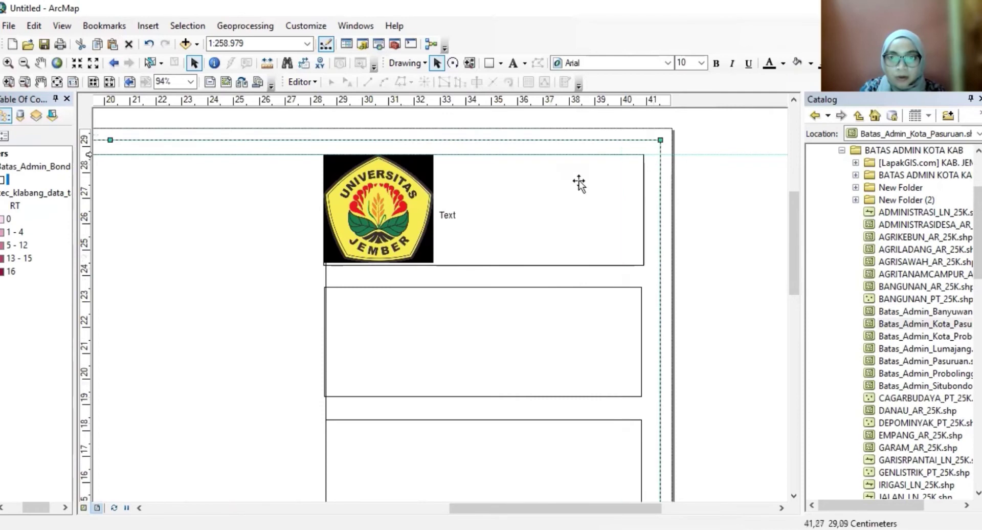
Step: Change the text beside the logo to "PWK Universitas Jember" and move it to the upper part of the box
{"action": "left_click", "coordinate": [450, 216]}
{"action": "scroll", "coordinate": [449, 216], "scroll_direction": "up", "scroll_amount": 1}
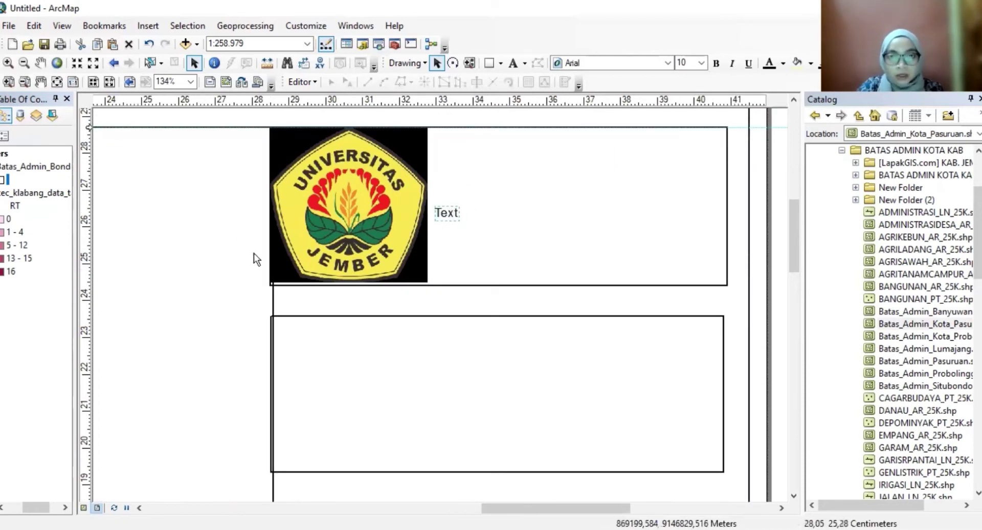
{"action": "double_click", "coordinate": [447, 213]}
{"action": "key", "text": "BackSpace"}
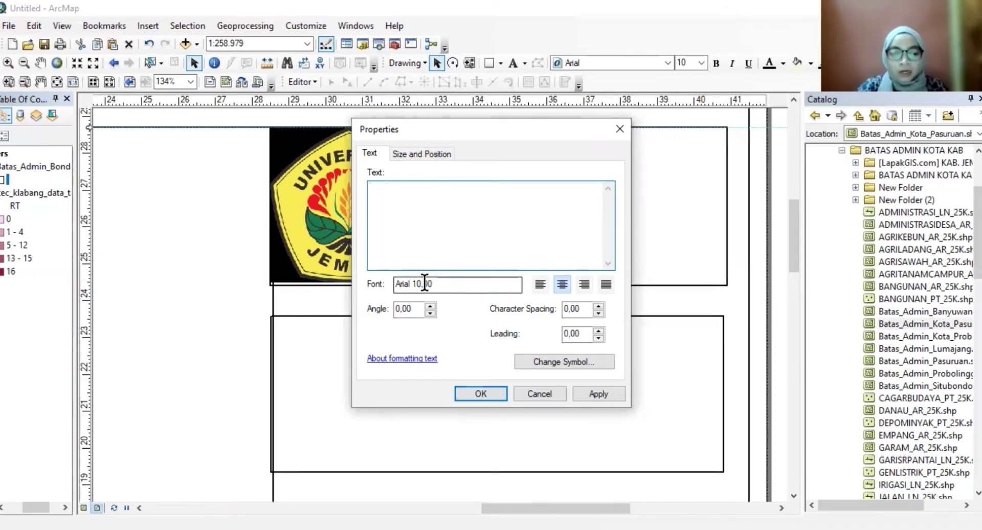
{"action": "type", "text": "PW"}
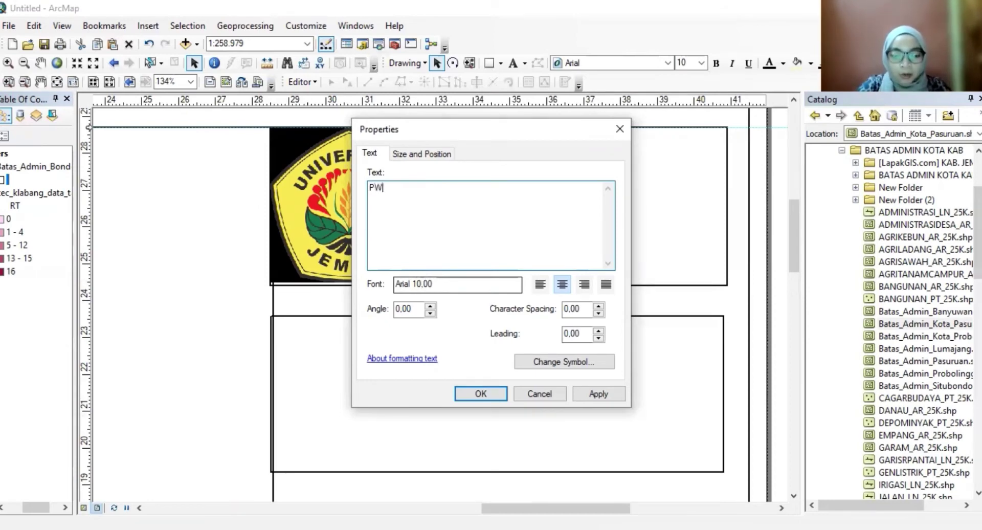
{"action": "type", "text": "K Un"}
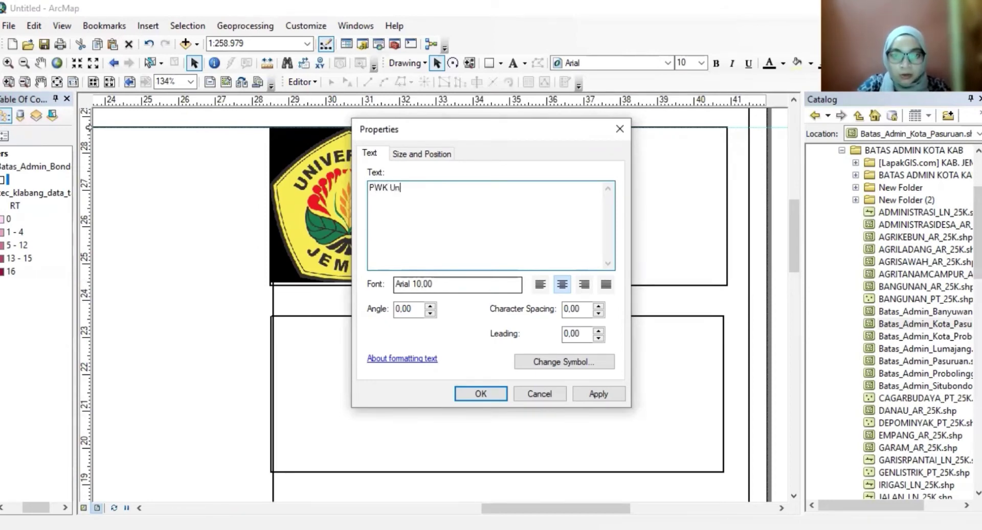
{"action": "type", "text": "iversita"}
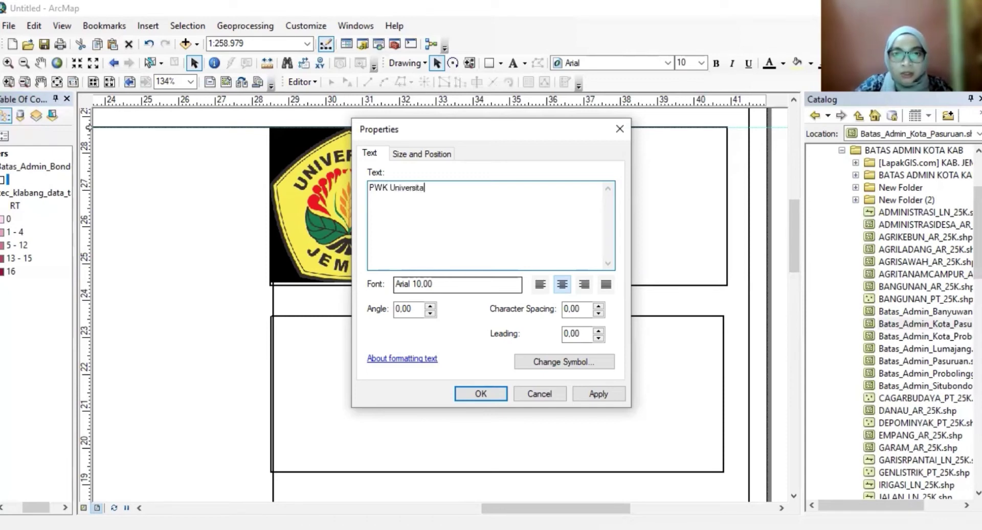
{"action": "type", "text": "s J"}
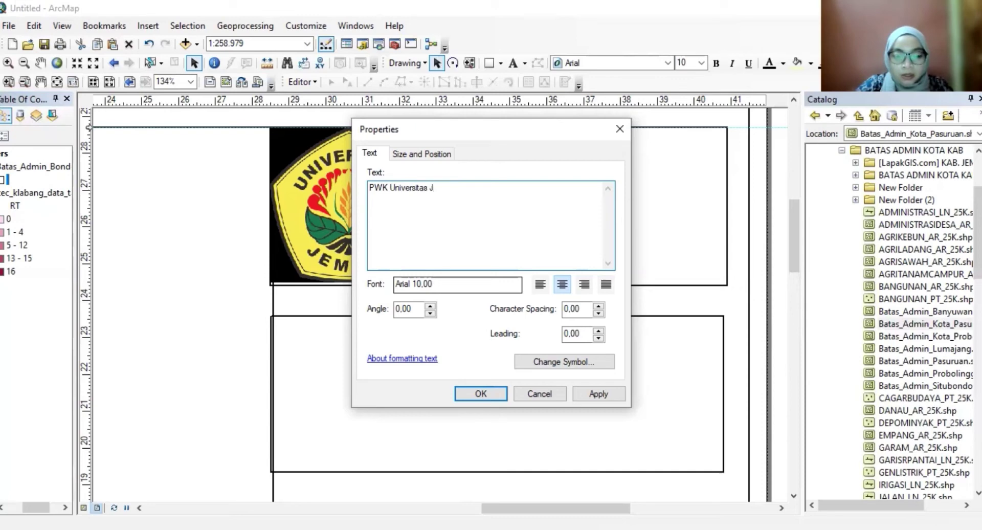
{"action": "type", "text": "ember"}
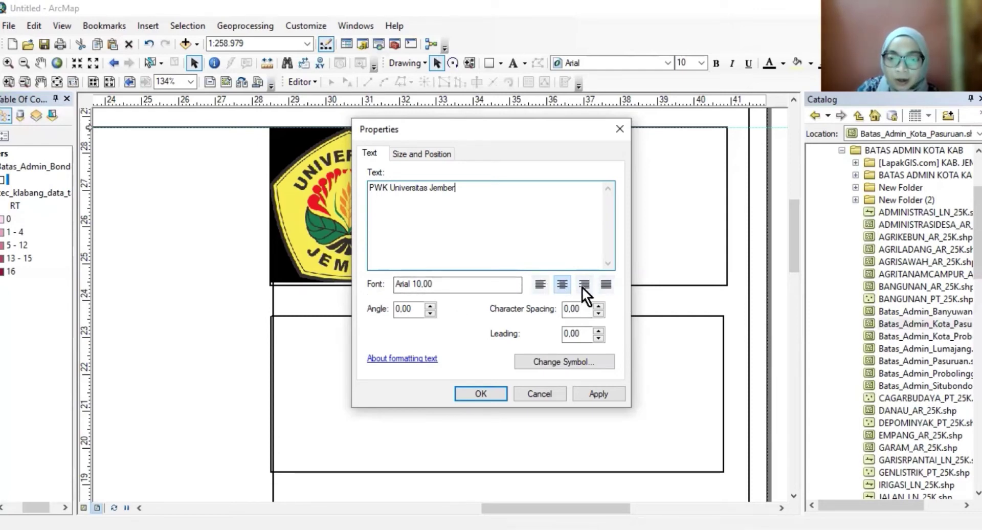
{"action": "left_click", "coordinate": [483, 395]}
{"action": "left_click_drag", "start_coordinate": [468, 214], "coordinate": [578, 160]}
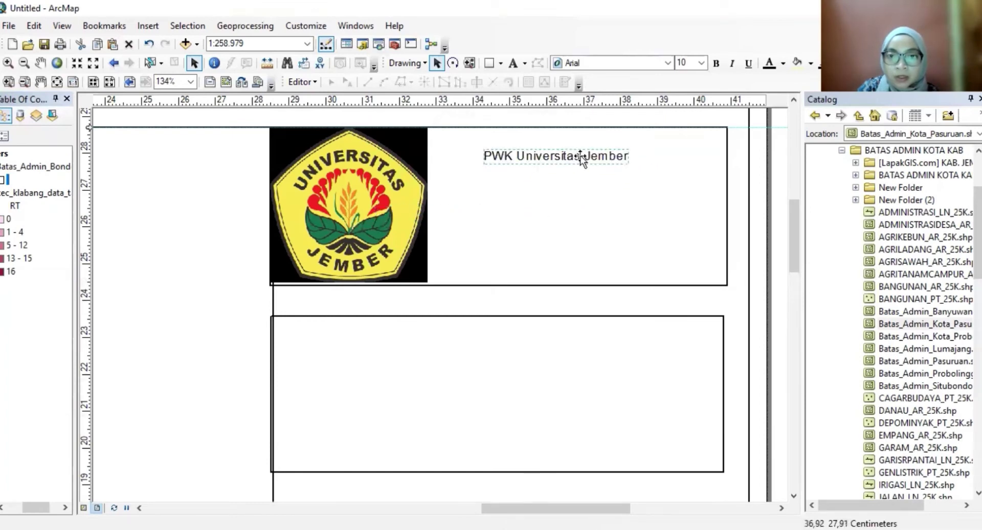
Step: Set the "PWK Universitas Jember" text to size 18 and center it vertically in the space right of the logo
{"action": "double_click", "coordinate": [607, 153]}
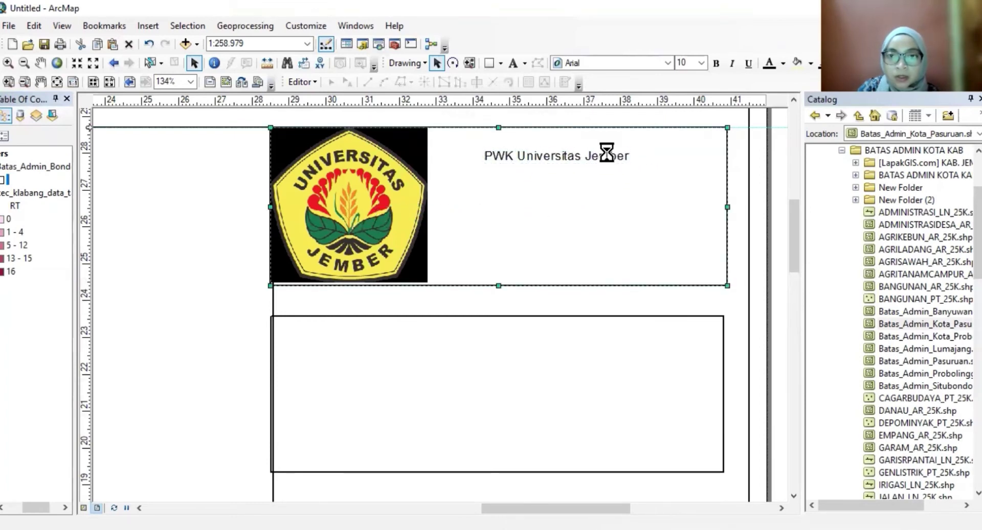
{"action": "left_click", "coordinate": [539, 362]}
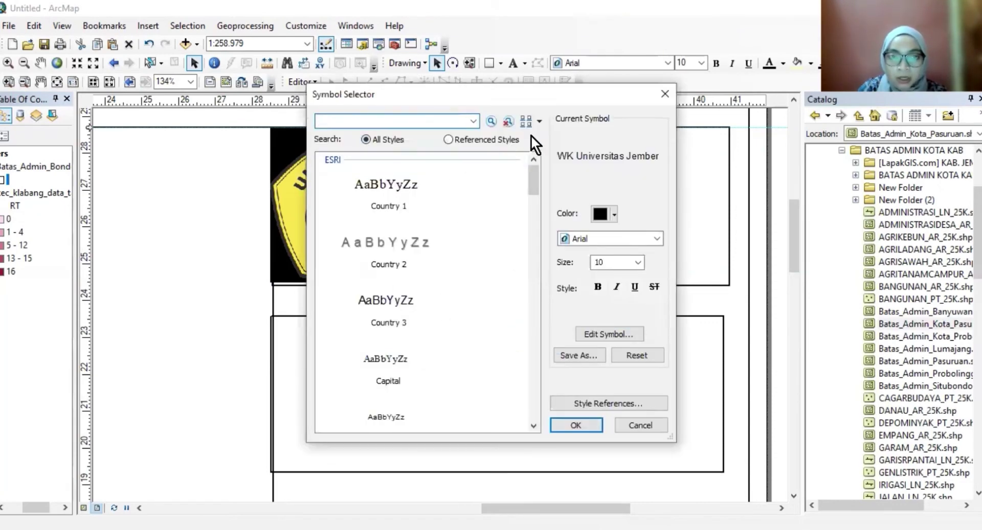
{"action": "scroll", "coordinate": [394, 357], "scroll_direction": "down", "scroll_amount": 3}
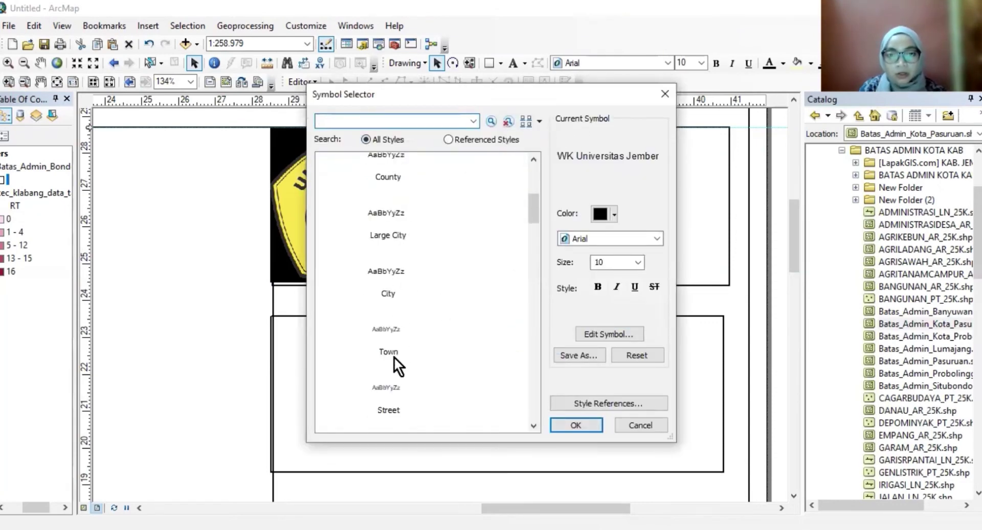
{"action": "scroll", "coordinate": [394, 356], "scroll_direction": "down", "scroll_amount": 2}
{"action": "scroll", "coordinate": [392, 349], "scroll_direction": "up", "scroll_amount": 6}
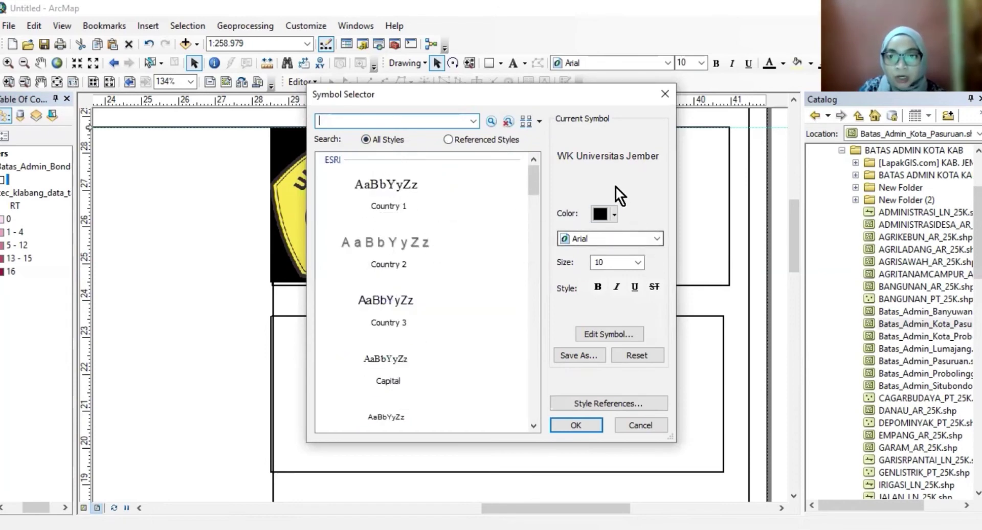
{"action": "left_click", "coordinate": [640, 261]}
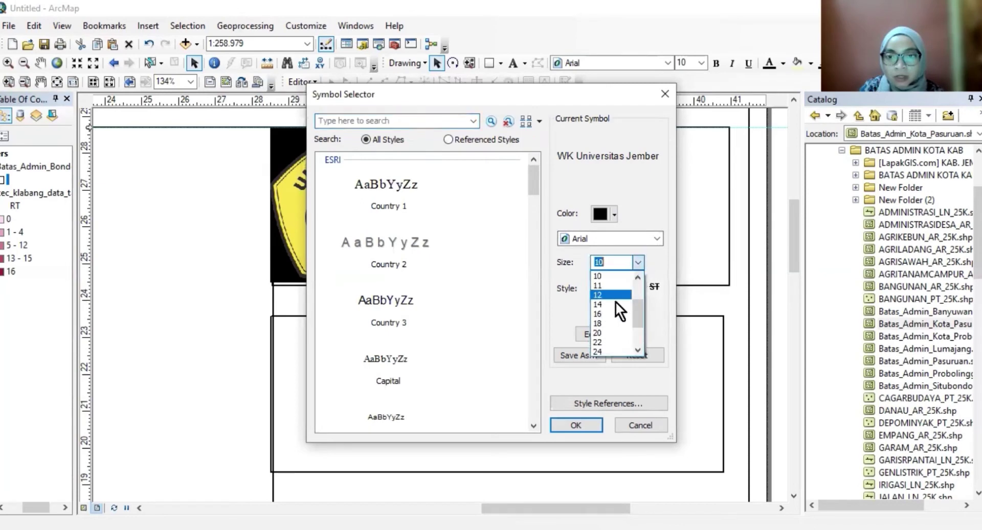
{"action": "left_click", "coordinate": [609, 324]}
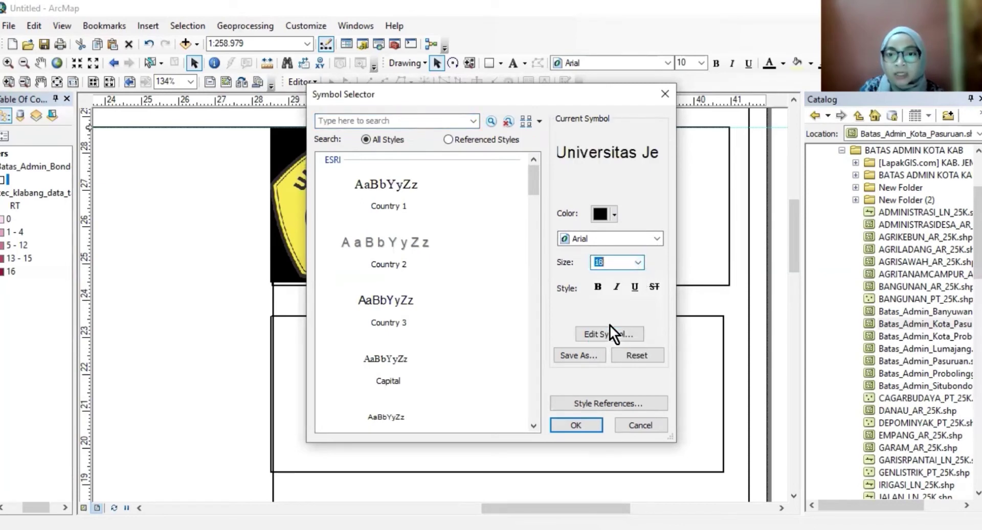
{"action": "left_click", "coordinate": [578, 426]}
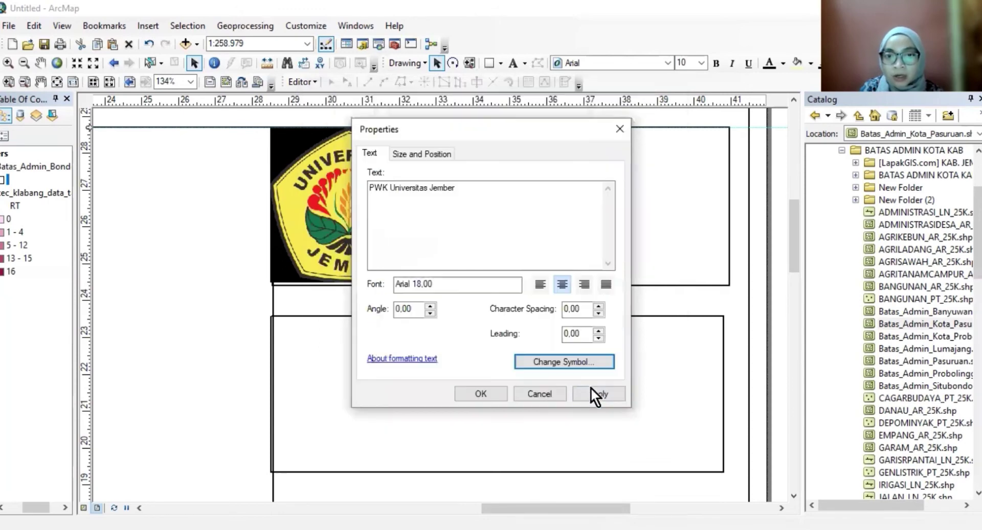
{"action": "left_click", "coordinate": [492, 393]}
{"action": "left_click_drag", "start_coordinate": [588, 152], "coordinate": [612, 153]}
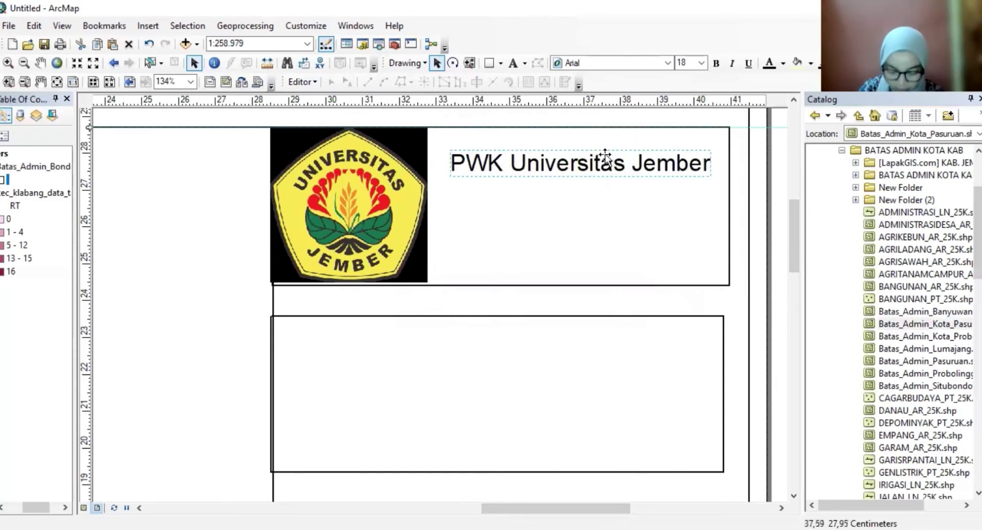
{"action": "left_click_drag", "start_coordinate": [584, 181], "coordinate": [576, 222]}
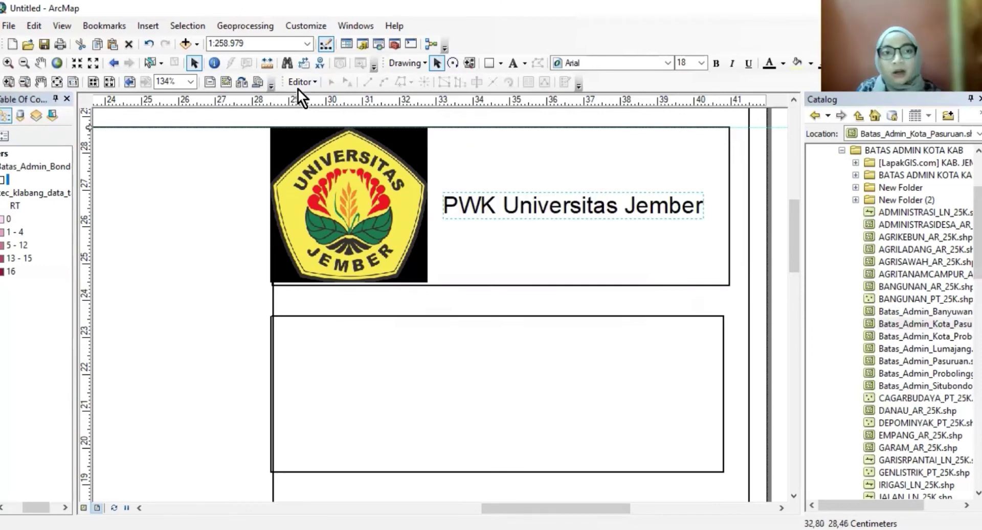
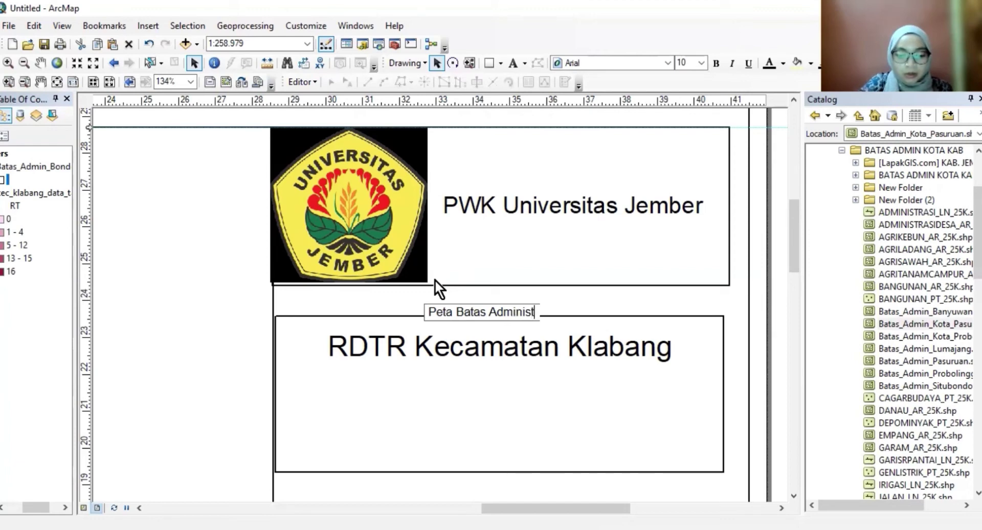
Step: Complete the new text element as "Peta Batas Administratif" at the upper edge of the second side box
{"action": "type", "text": "if"}
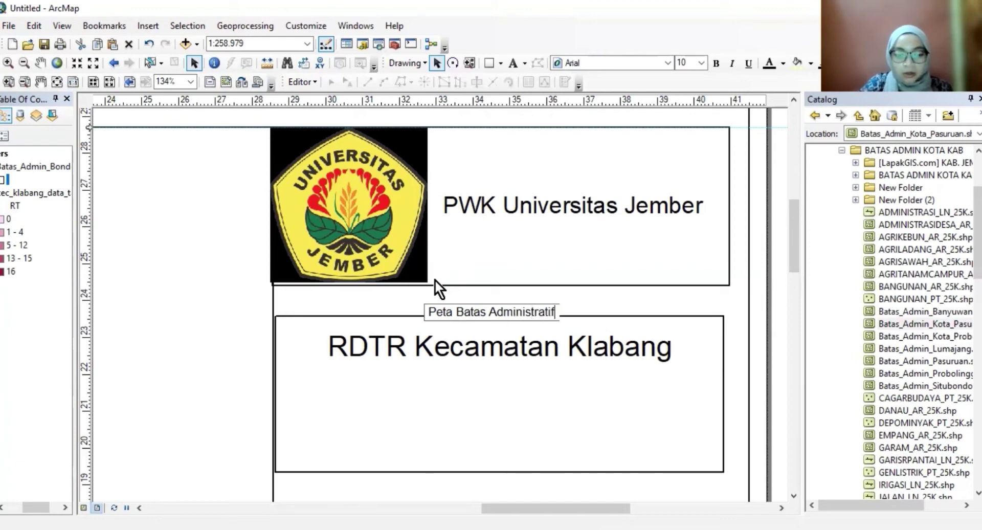
{"action": "key", "text": "Return"}
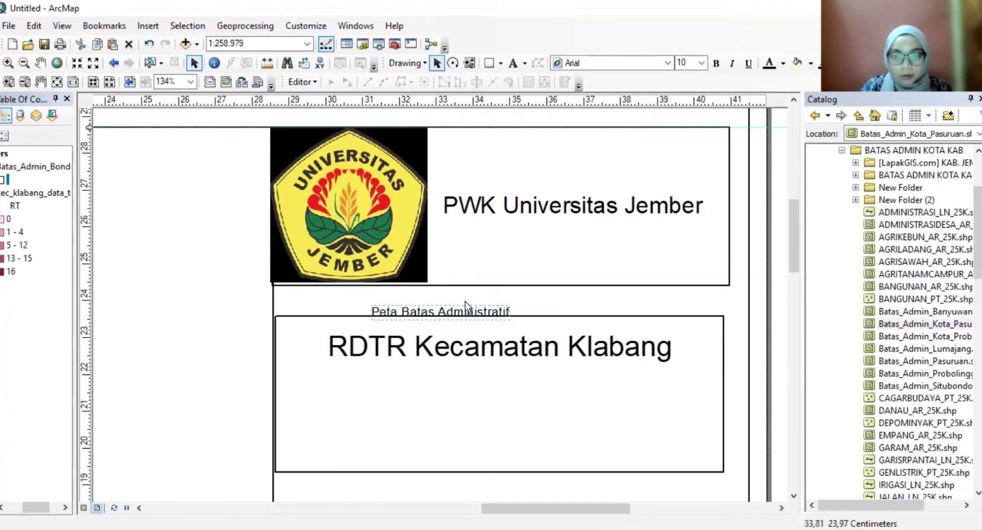
Step: Move the "Peta Batas Administratif" text into the second side box, directly below "RDTR Kecamatan Klabang"
{"action": "key", "text": "ctrl+c"}
{"action": "key", "text": "ctrl+v"}
{"action": "left_click_drag", "start_coordinate": [480, 309], "coordinate": [517, 381]}
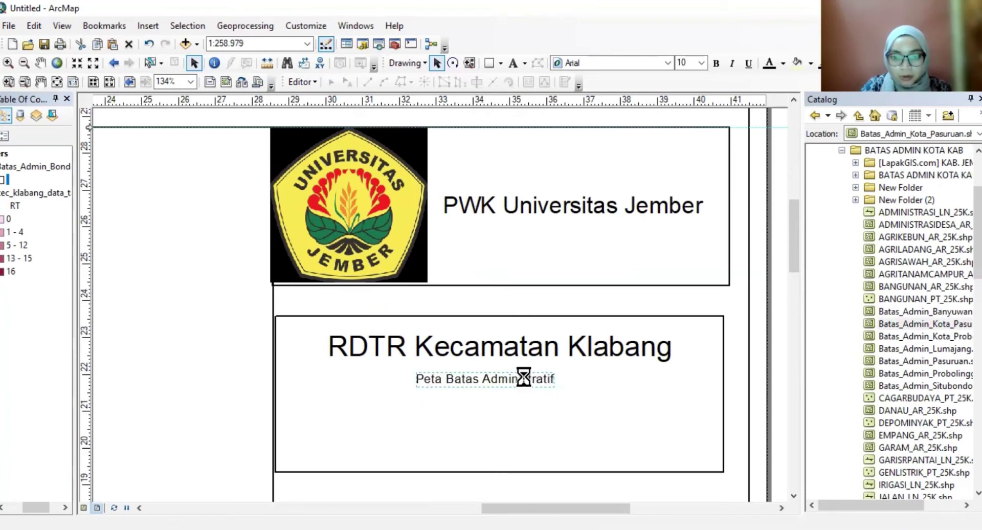
Step: Set the "Peta Batas Administratif" text to size 14 and center it beneath the "RDTR Kecamatan Klabang" title
{"action": "double_click", "coordinate": [523, 376]}
{"action": "left_click", "coordinate": [575, 360]}
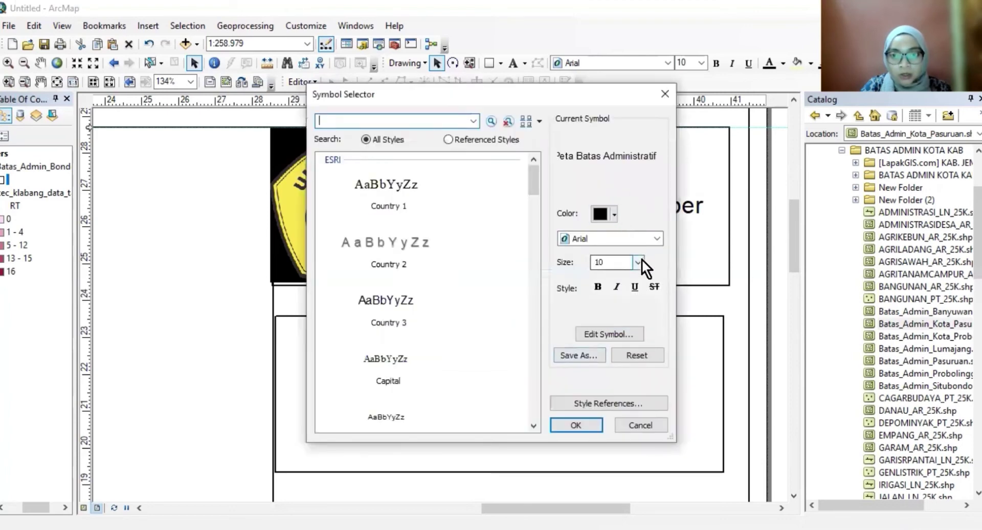
{"action": "left_click", "coordinate": [639, 261]}
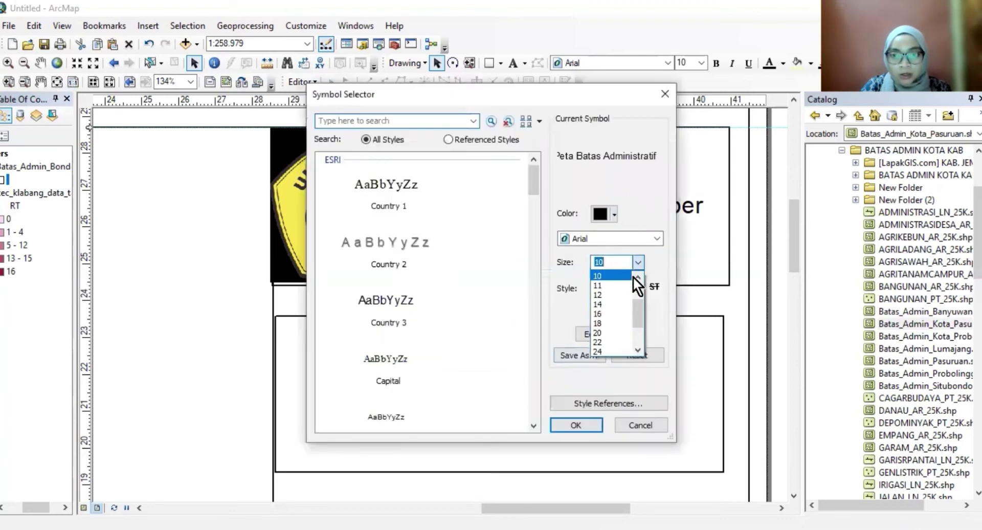
{"action": "left_click", "coordinate": [615, 304]}
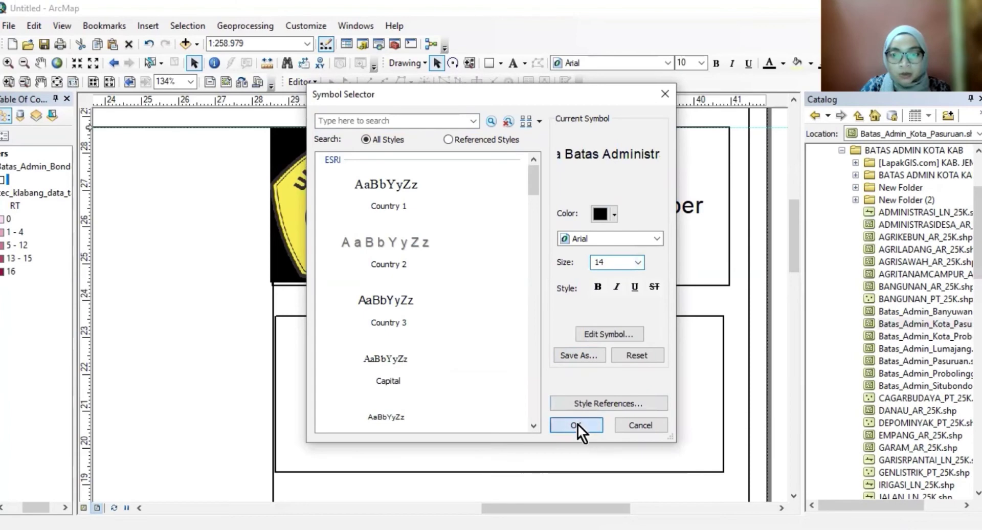
{"action": "left_click", "coordinate": [577, 424]}
{"action": "left_click", "coordinate": [498, 393]}
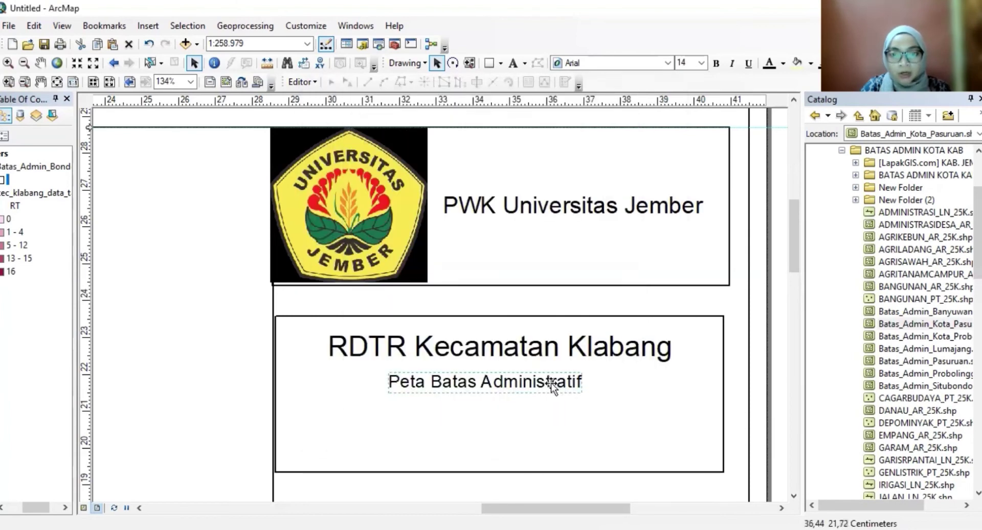
{"action": "mouse_move", "coordinate": [556, 381]}
{"action": "left_mouse_down"}
{"action": "mouse_move", "coordinate": [561, 391]}
{"action": "mouse_move", "coordinate": [551, 379]}
{"action": "left_mouse_up"}
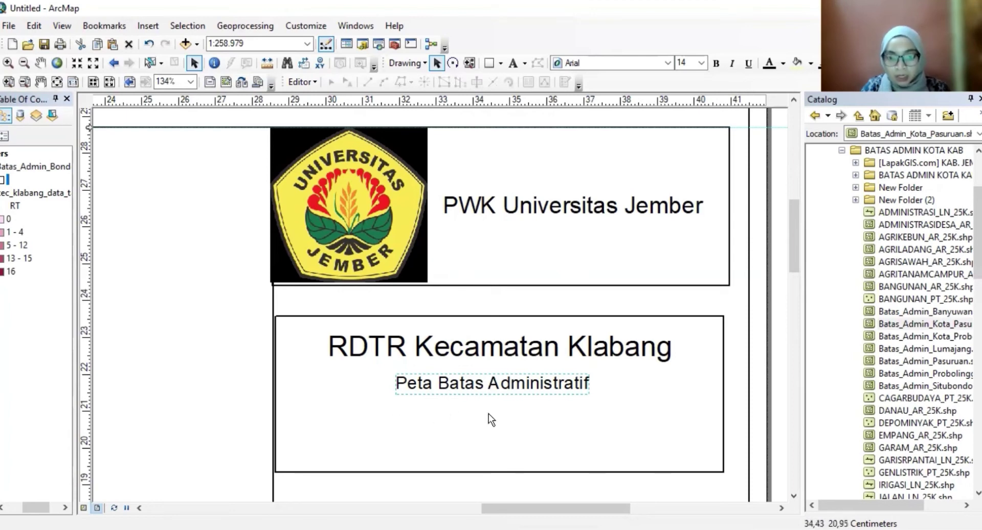
Step: Pull the outer border rectangle's upper-left corner inside the page and adjust its upper-right corner toward the page corner
{"action": "scroll", "coordinate": [554, 370], "scroll_direction": "down", "scroll_amount": 2}
{"action": "scroll", "coordinate": [539, 372], "scroll_direction": "up", "scroll_amount": 5}
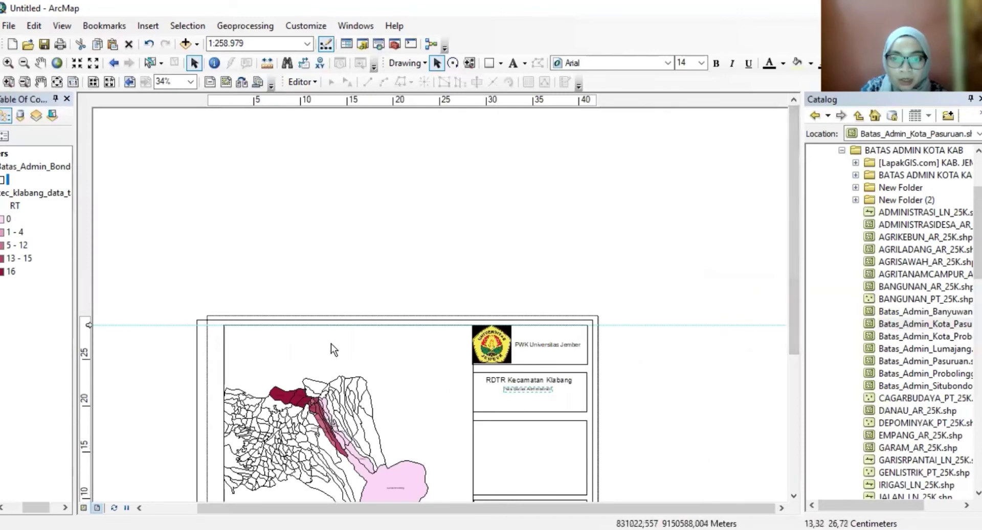
{"action": "scroll", "coordinate": [331, 343], "scroll_direction": "down", "scroll_amount": 3}
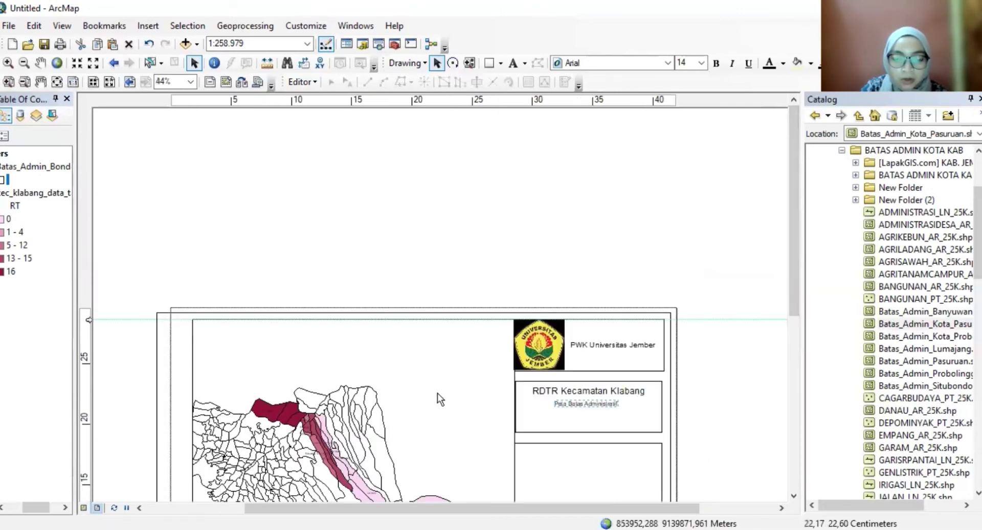
{"action": "left_click_drag", "start_coordinate": [793, 253], "coordinate": [801, 313]}
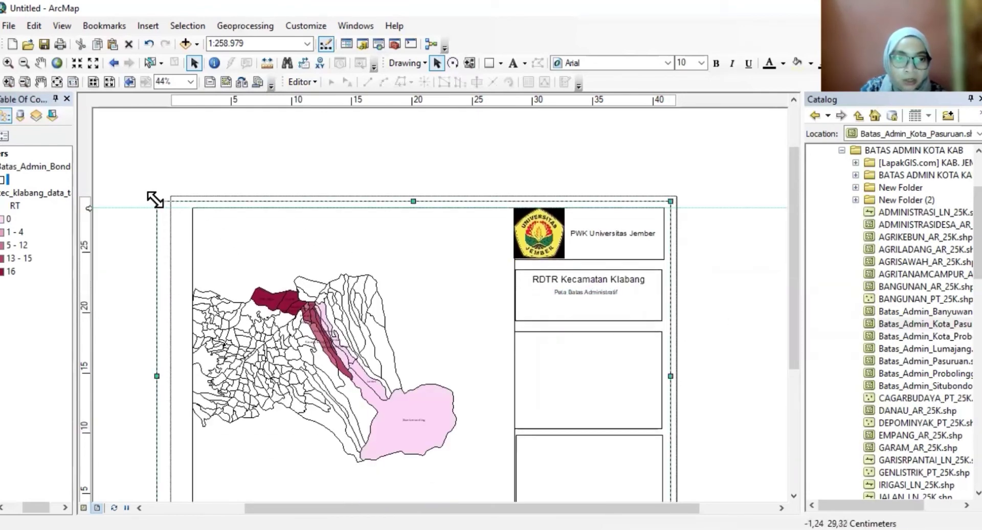
{"action": "left_click", "coordinate": [170, 204]}
{"action": "left_click_drag", "start_coordinate": [170, 204], "coordinate": [178, 205]}
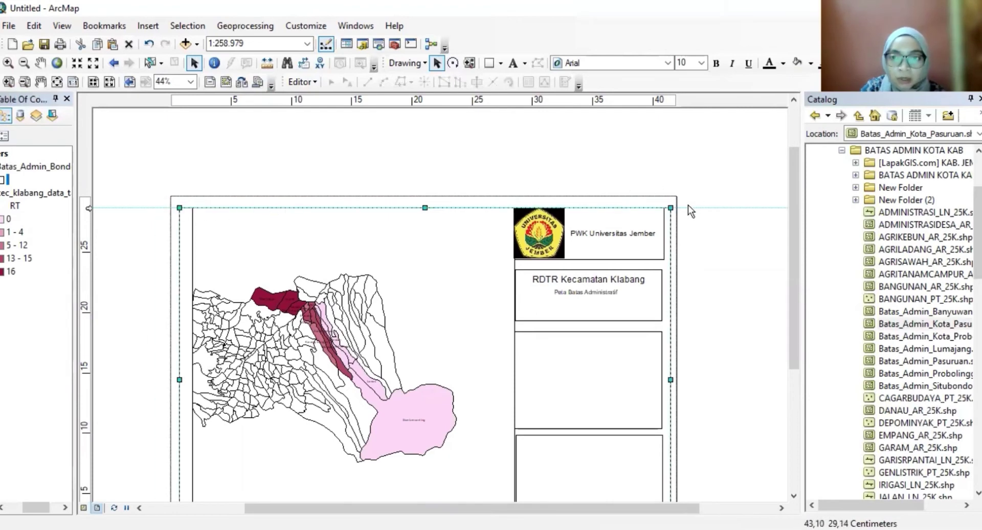
{"action": "scroll", "coordinate": [689, 205], "scroll_direction": "down", "scroll_amount": 5}
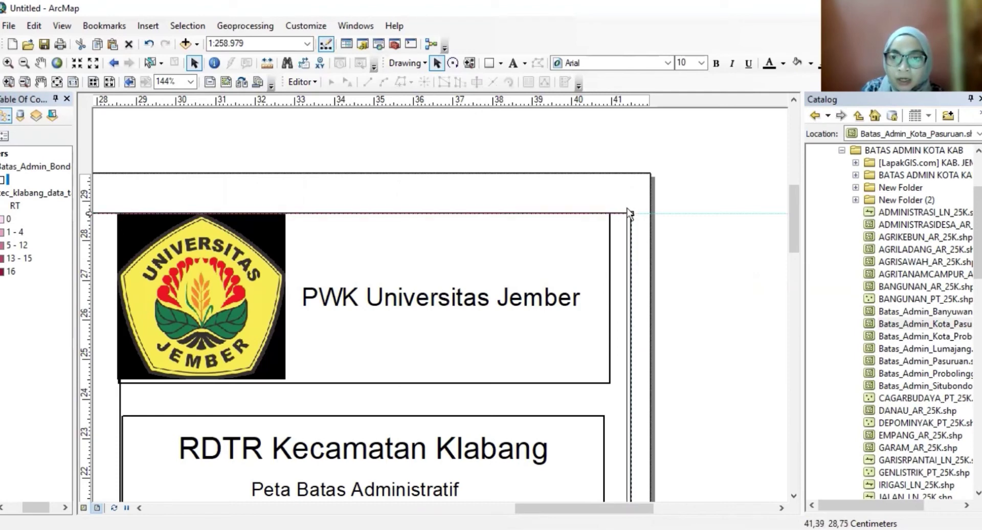
{"action": "left_click_drag", "start_coordinate": [630, 213], "coordinate": [634, 190]}
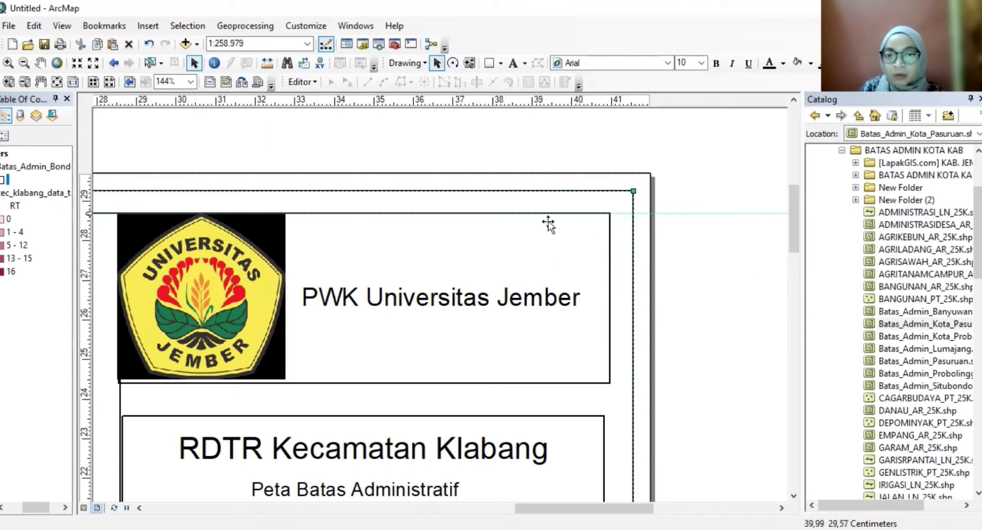
Step: Shrink the university logo slightly so it sits inside the first side box with a margin around it
{"action": "scroll", "coordinate": [488, 361], "scroll_direction": "down", "scroll_amount": 2}
{"action": "scroll", "coordinate": [476, 357], "scroll_direction": "up", "scroll_amount": 5}
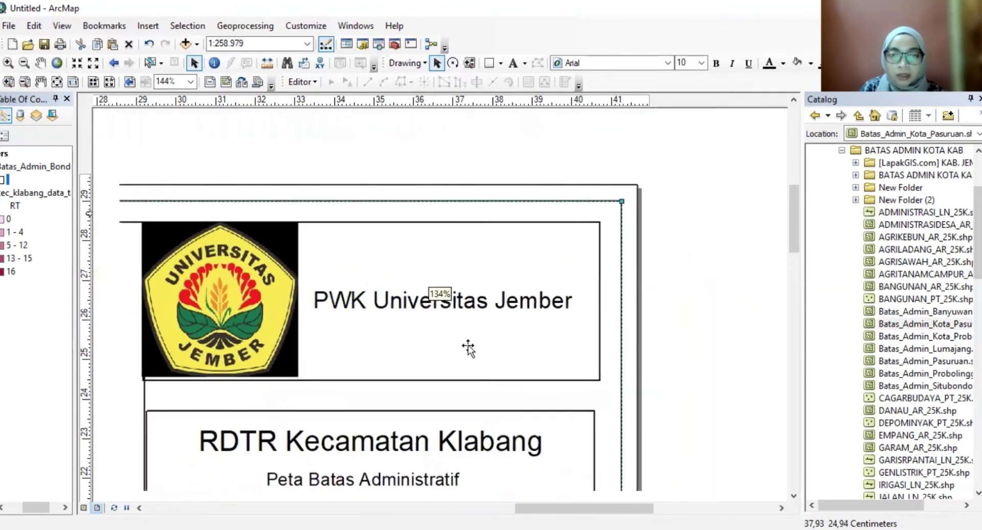
{"action": "scroll", "coordinate": [401, 354], "scroll_direction": "up", "scroll_amount": 1}
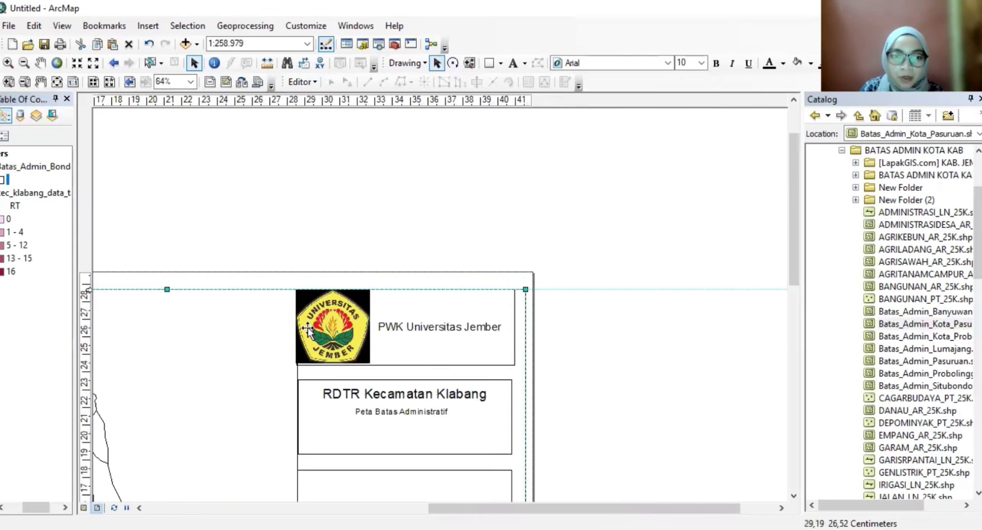
{"action": "left_click_drag", "start_coordinate": [298, 330], "coordinate": [303, 333]}
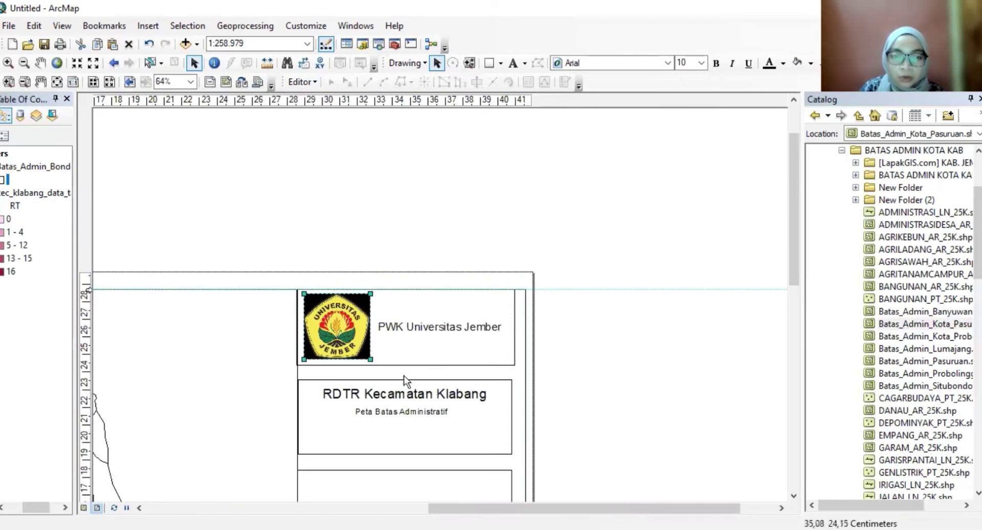
Step: Shift the left edges of the three upper side boxes slightly inward to leave a gap beside the map frame
{"action": "scroll", "coordinate": [404, 376], "scroll_direction": "up", "scroll_amount": 1}
{"action": "left_click_drag", "start_coordinate": [797, 229], "coordinate": [769, 276]}
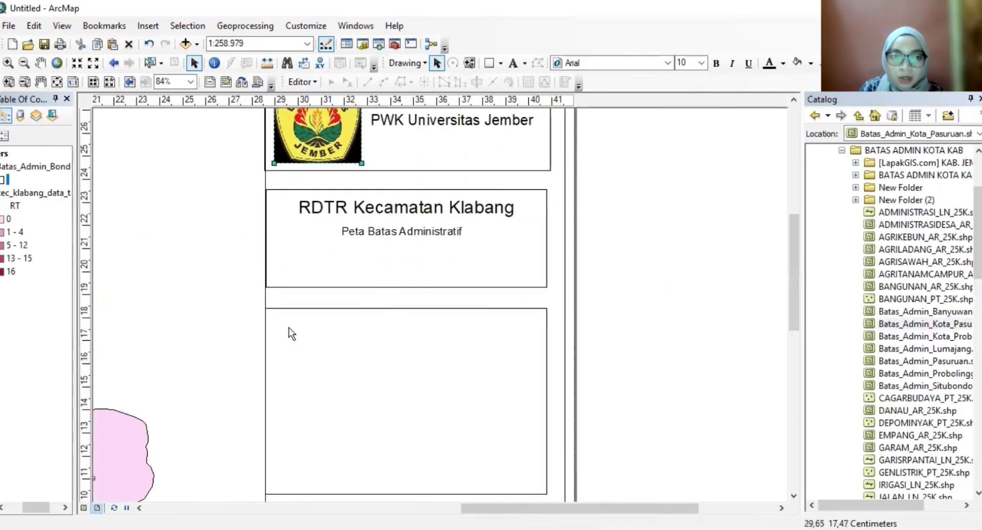
{"action": "left_click", "coordinate": [274, 354]}
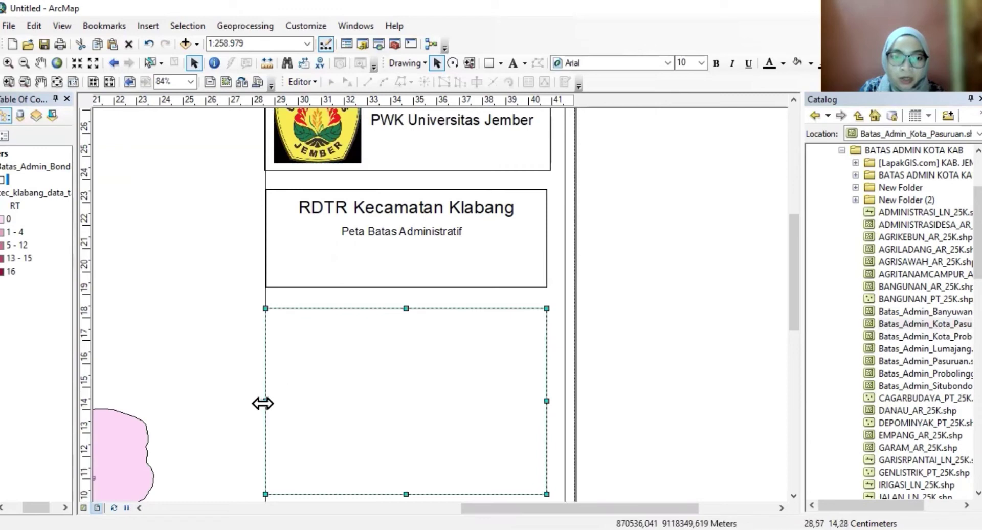
{"action": "left_click_drag", "start_coordinate": [267, 402], "coordinate": [270, 401]}
{"action": "left_click", "coordinate": [271, 218]}
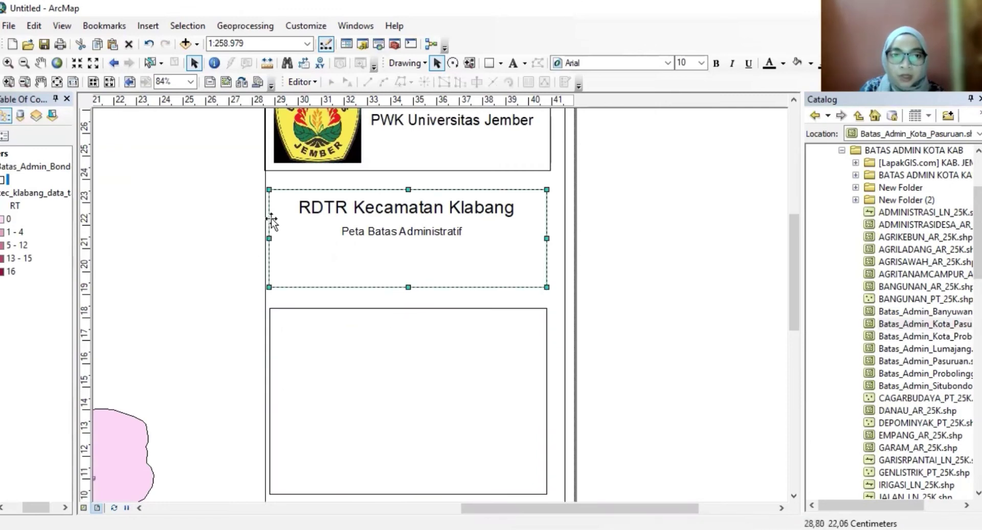
{"action": "left_click", "coordinate": [269, 159]}
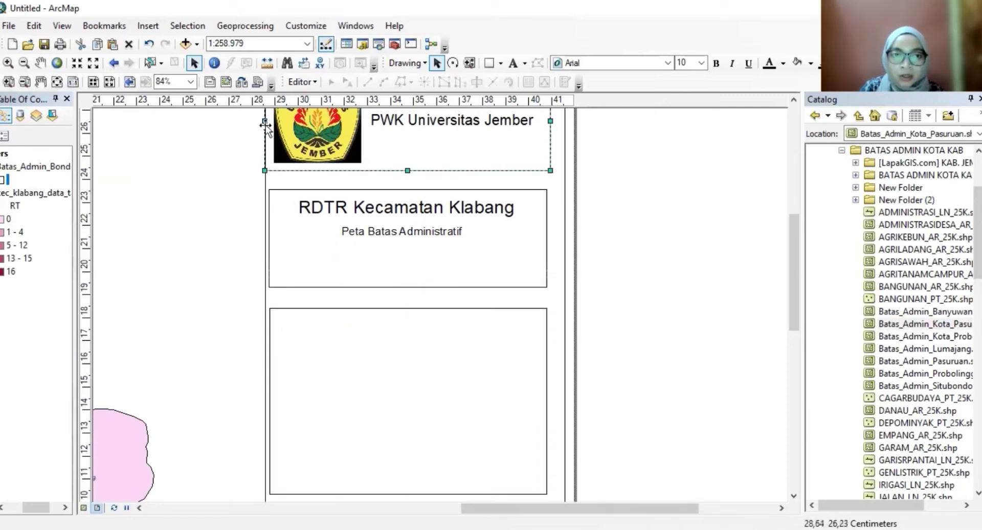
{"action": "left_click_drag", "start_coordinate": [267, 120], "coordinate": [270, 121]}
Step: Start a new legend that includes the Batas_Admin_Bondowoso and kec_klabang_data_tabel layers
{"action": "left_click", "coordinate": [145, 26]}
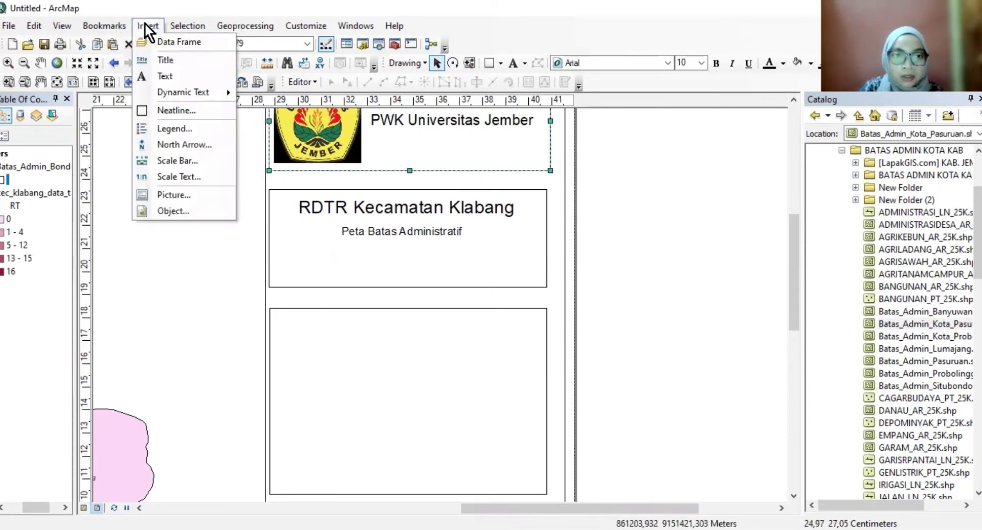
{"action": "left_click", "coordinate": [182, 130]}
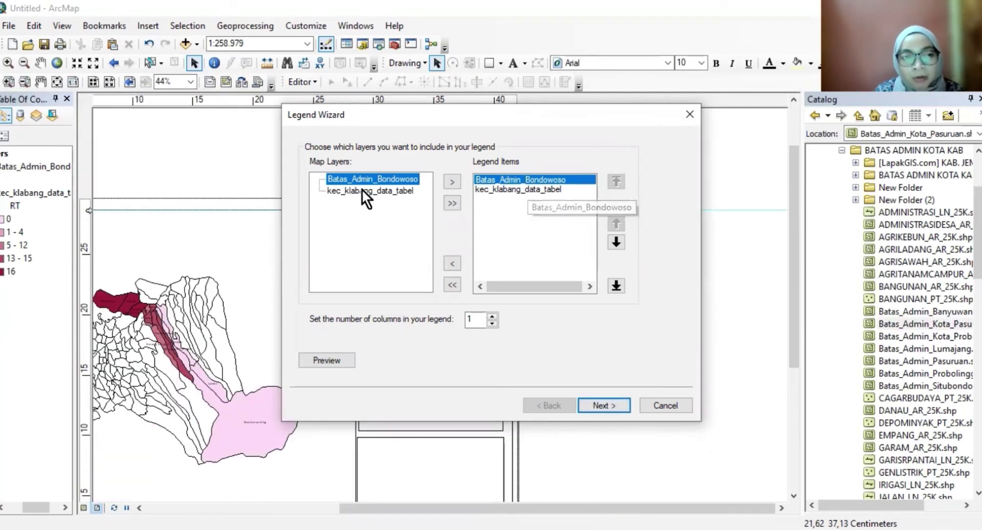
{"action": "left_click", "coordinate": [532, 190]}
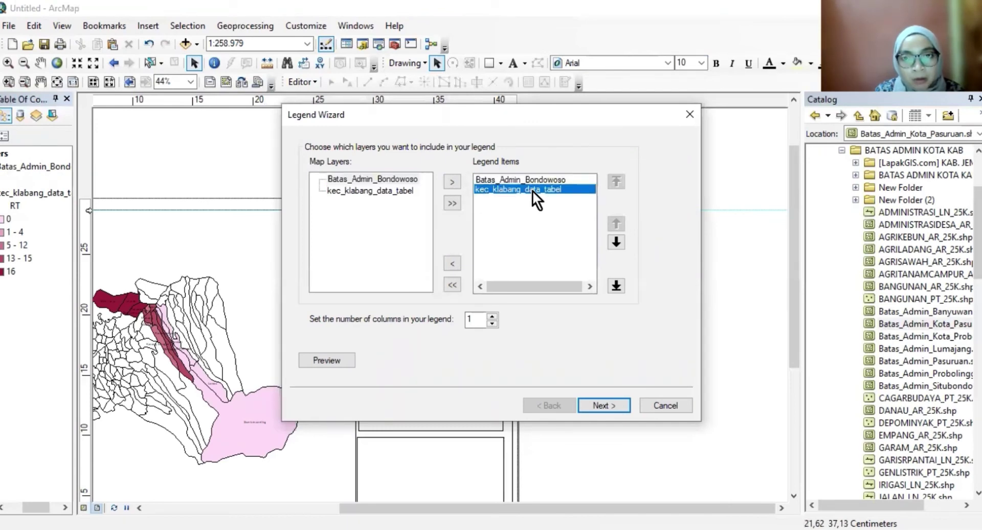
{"action": "left_click", "coordinate": [610, 407]}
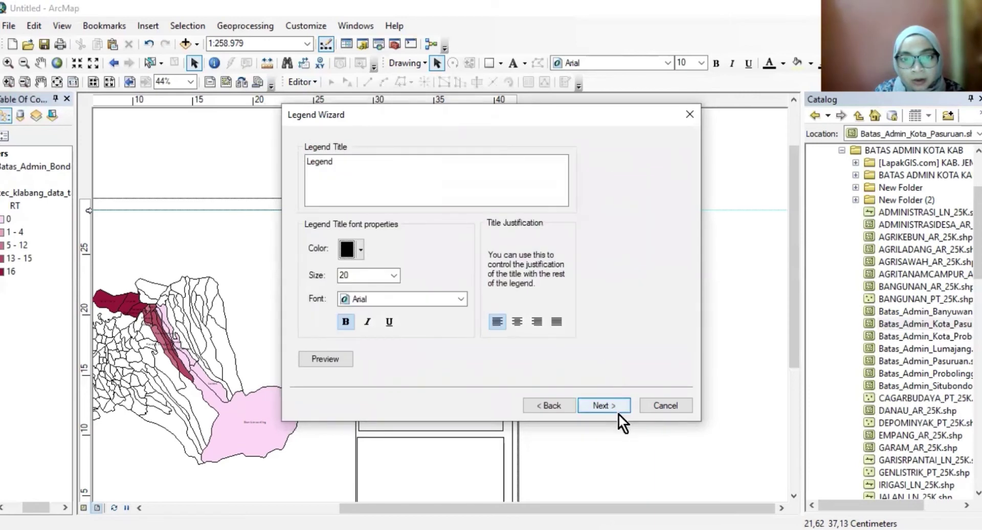
Step: Set the legend title's size to 15 and finish the legend with the default frame, patch and spacing settings
{"action": "left_click", "coordinate": [394, 275]}
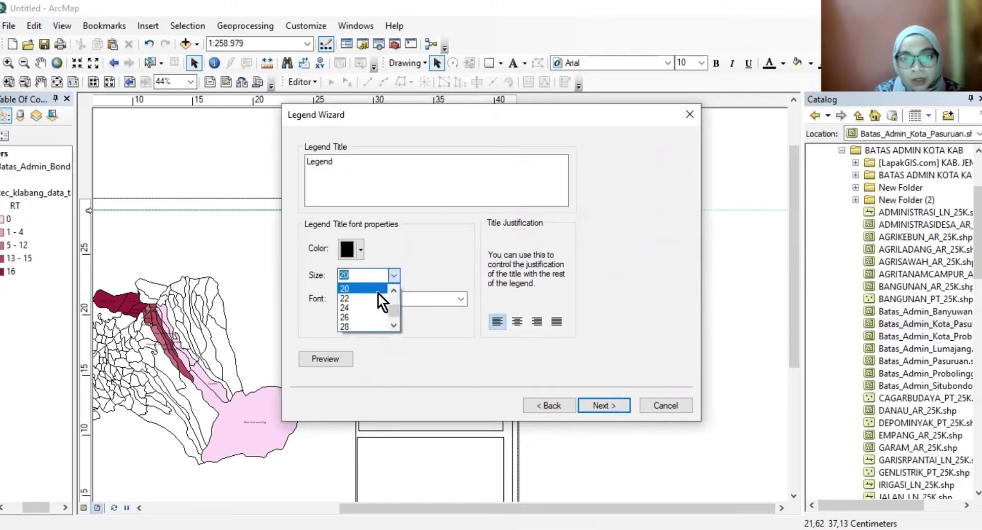
{"action": "type", "text": "15"}
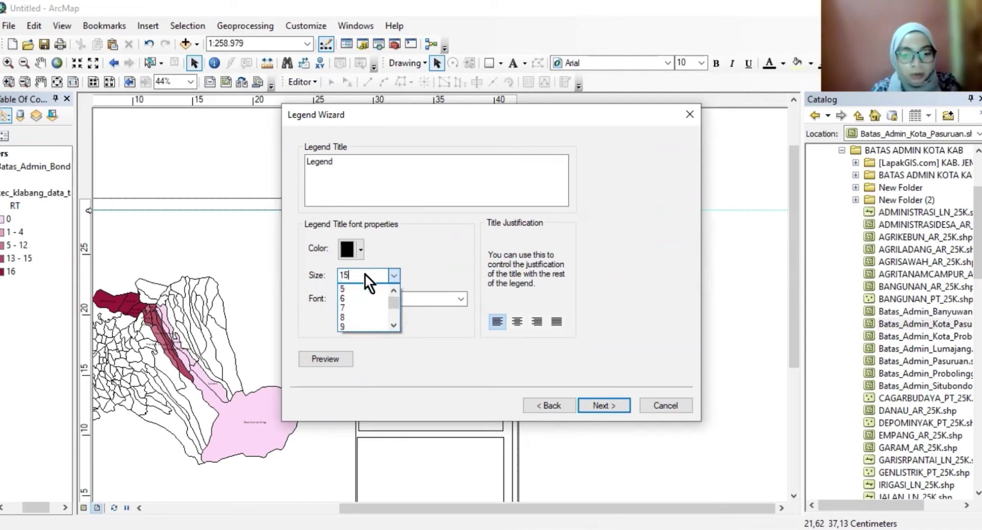
{"action": "left_click", "coordinate": [591, 404]}
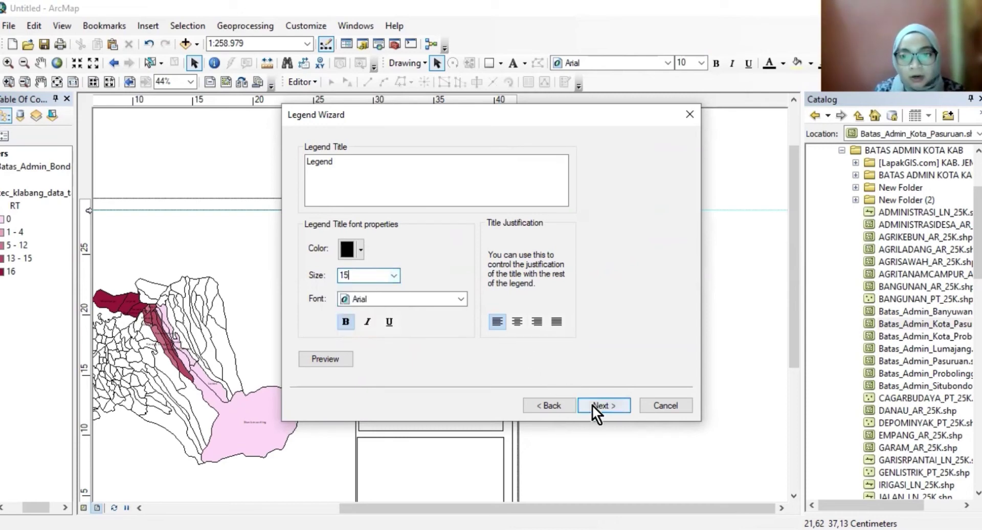
{"action": "left_click", "coordinate": [612, 407]}
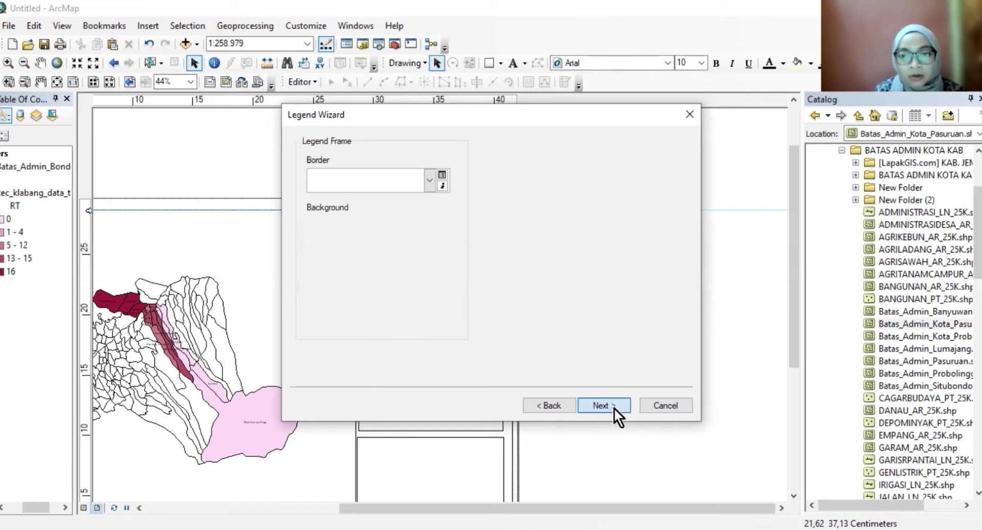
{"action": "left_click", "coordinate": [614, 407]}
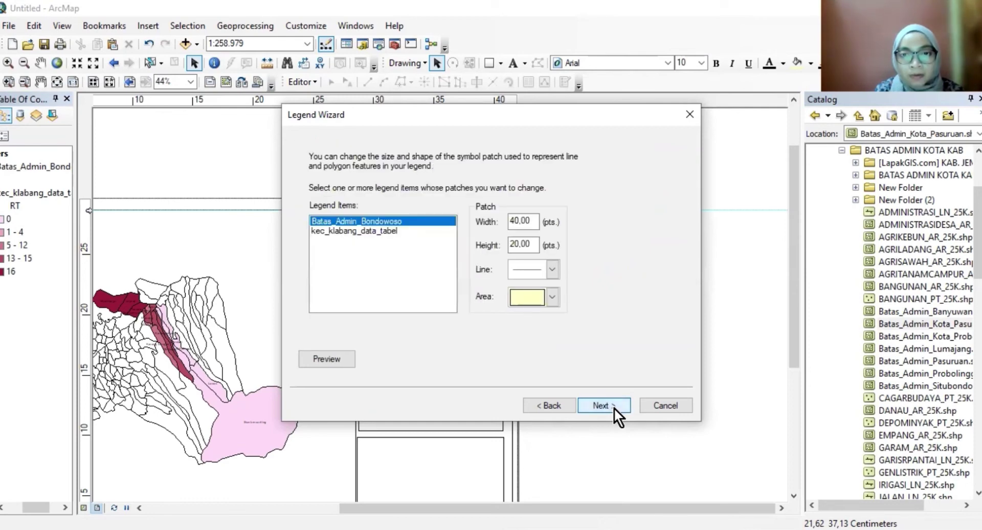
{"action": "left_click", "coordinate": [612, 407]}
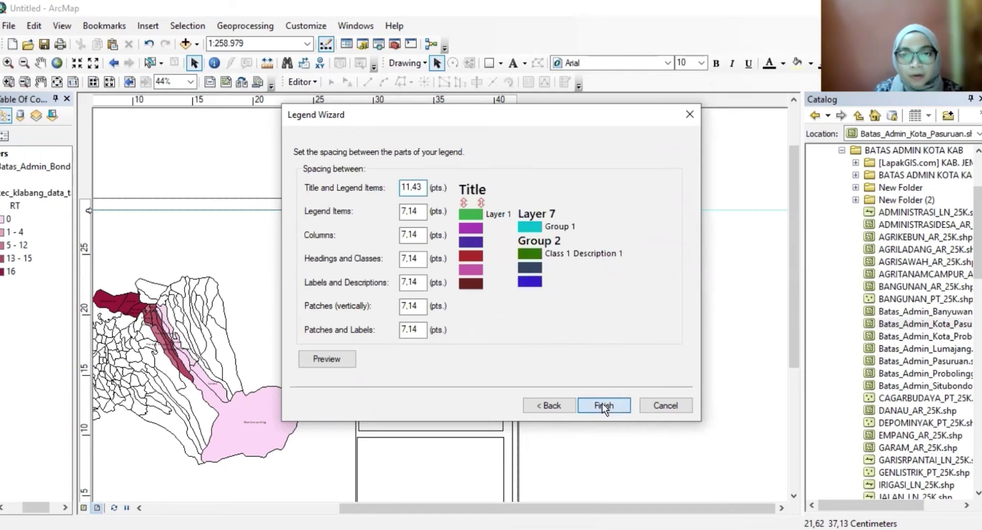
{"action": "left_click", "coordinate": [602, 404]}
Step: Place the legend in the third side box and shrink it to fit in the box's upper-left area
{"action": "left_click_drag", "start_coordinate": [419, 266], "coordinate": [443, 342]}
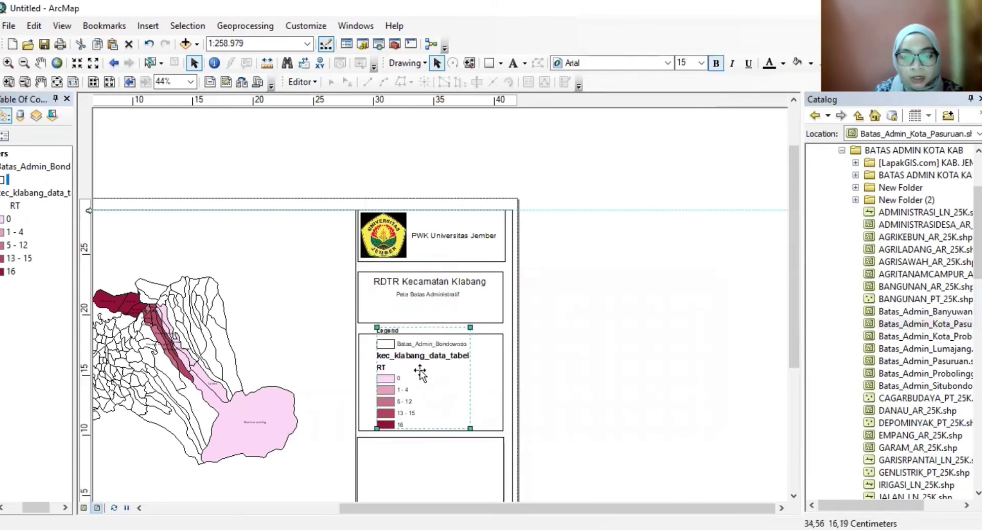
{"action": "scroll", "coordinate": [425, 384], "scroll_direction": "down", "scroll_amount": 1}
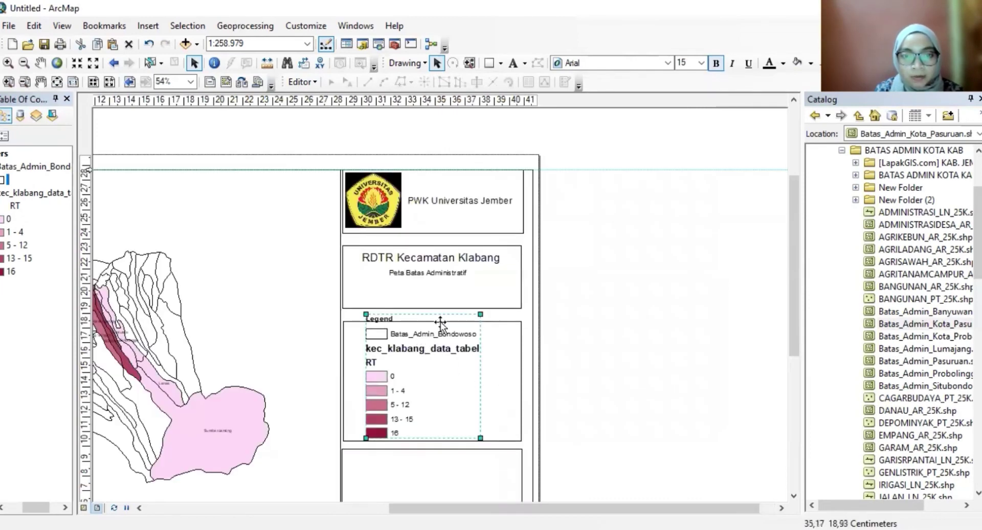
{"action": "left_click_drag", "start_coordinate": [480, 314], "coordinate": [415, 336]}
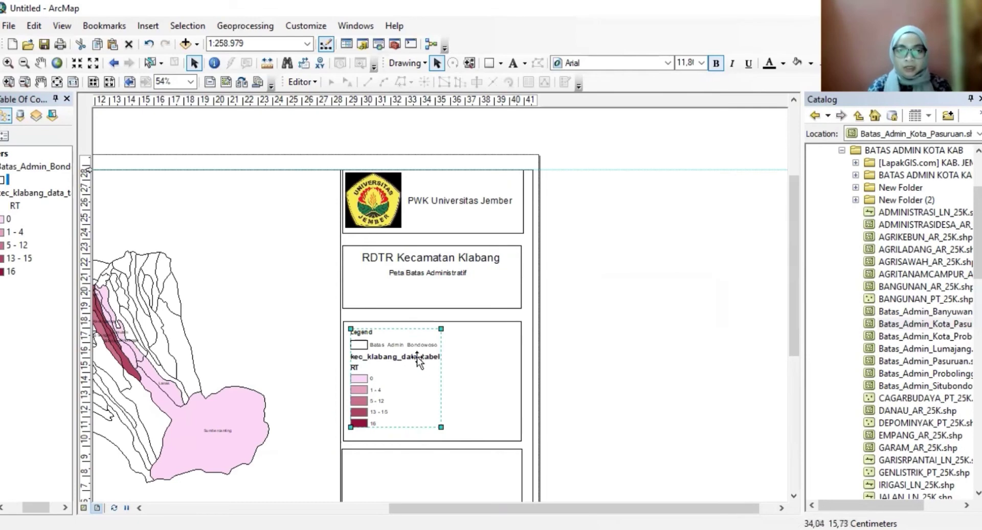
Step: Insert a north arrow in the ESRI North 1 style into the map layout
{"action": "scroll", "coordinate": [302, 332], "scroll_direction": "down", "scroll_amount": 2}
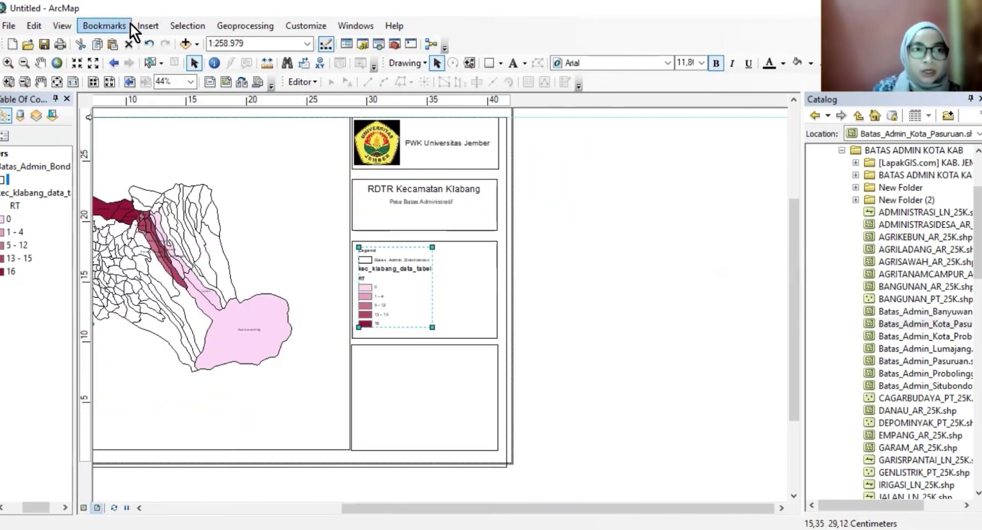
{"action": "left_click", "coordinate": [151, 24]}
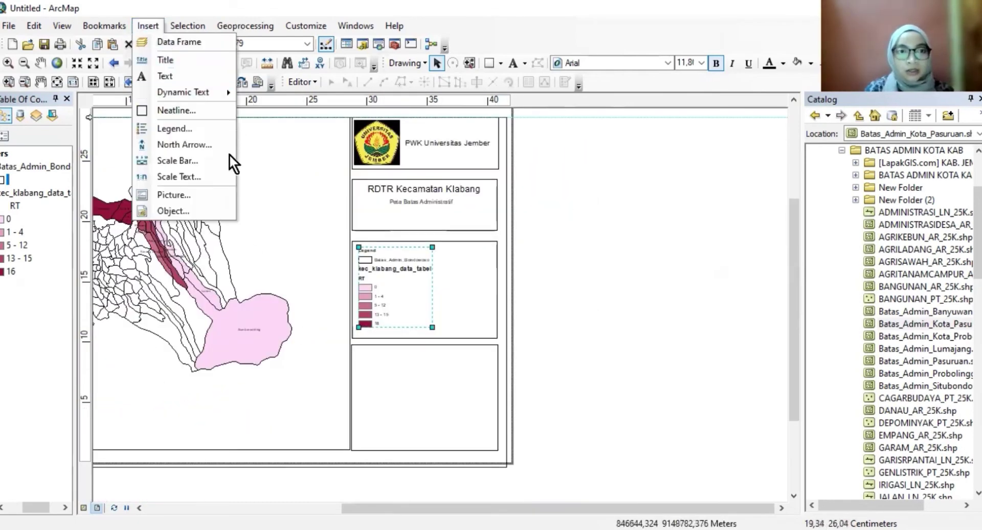
{"action": "left_click", "coordinate": [182, 145]}
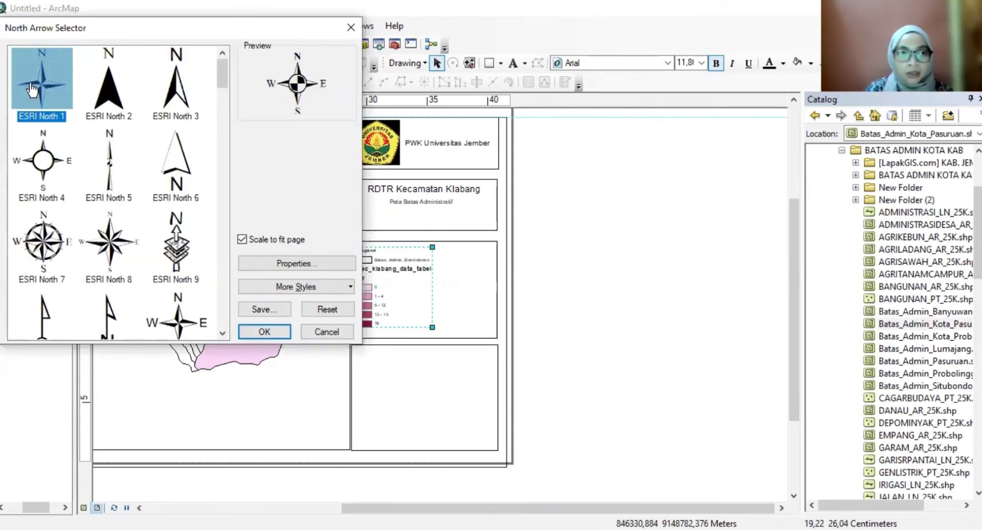
{"action": "left_click", "coordinate": [67, 111]}
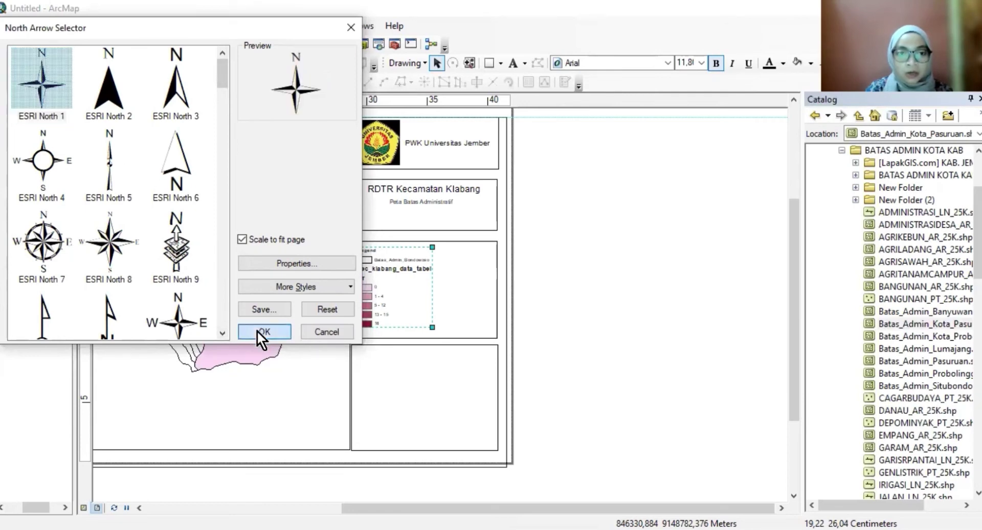
{"action": "left_click", "coordinate": [262, 332]}
Step: Place the north arrow in the upper-left corner of the fourth side box and shrink it slightly
{"action": "left_click_drag", "start_coordinate": [377, 356], "coordinate": [382, 361]}
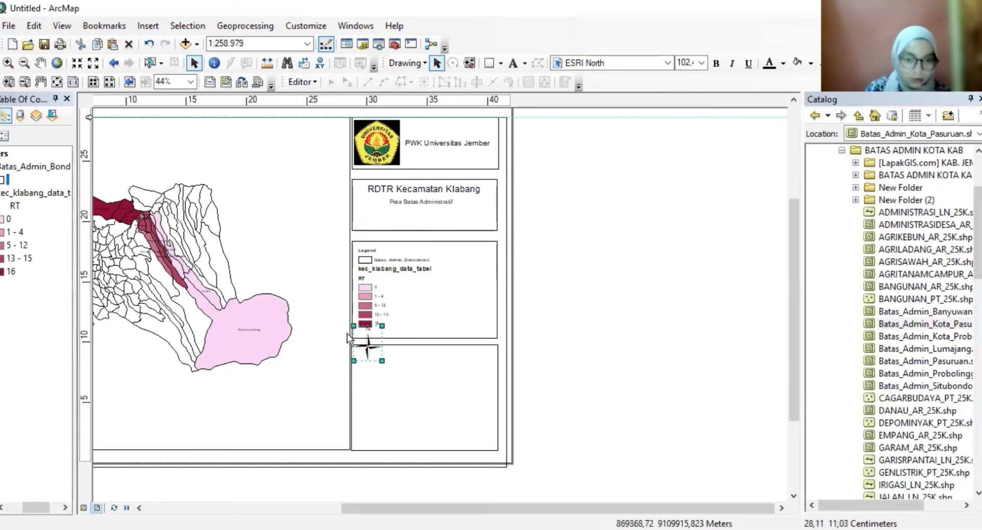
{"action": "left_click_drag", "start_coordinate": [371, 339], "coordinate": [373, 362]}
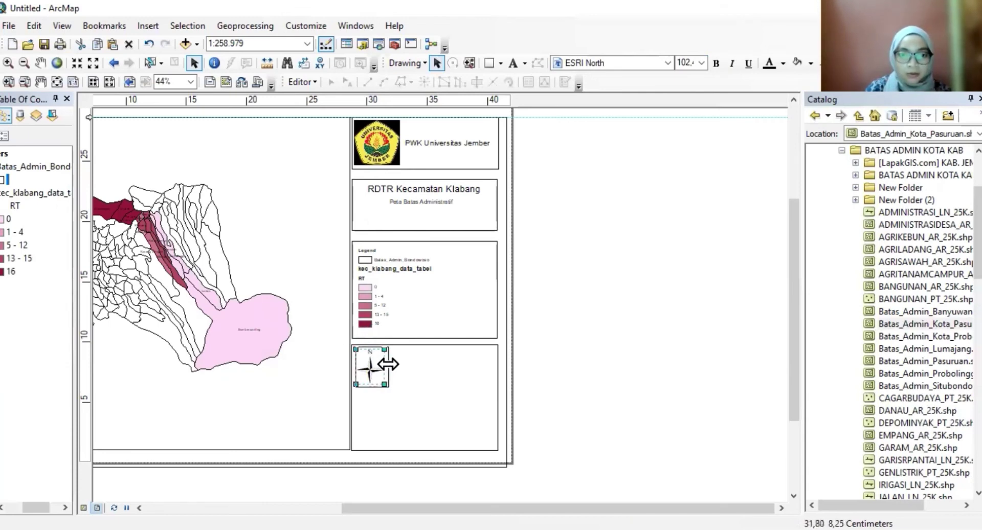
{"action": "left_click_drag", "start_coordinate": [384, 349], "coordinate": [389, 352]}
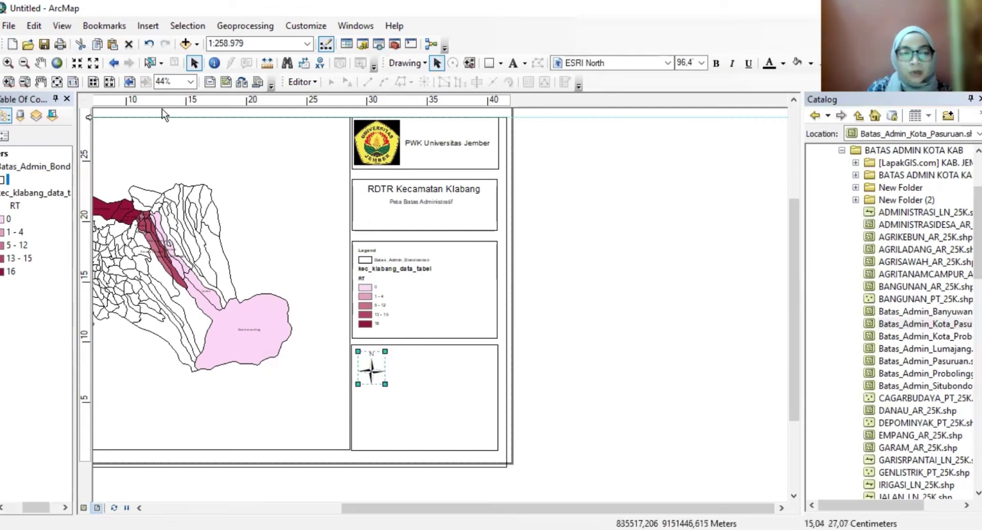
Step: Insert an Alternating Scale Bar 1 and fit it beside the north arrow in the fourth side box
{"action": "left_click", "coordinate": [148, 27]}
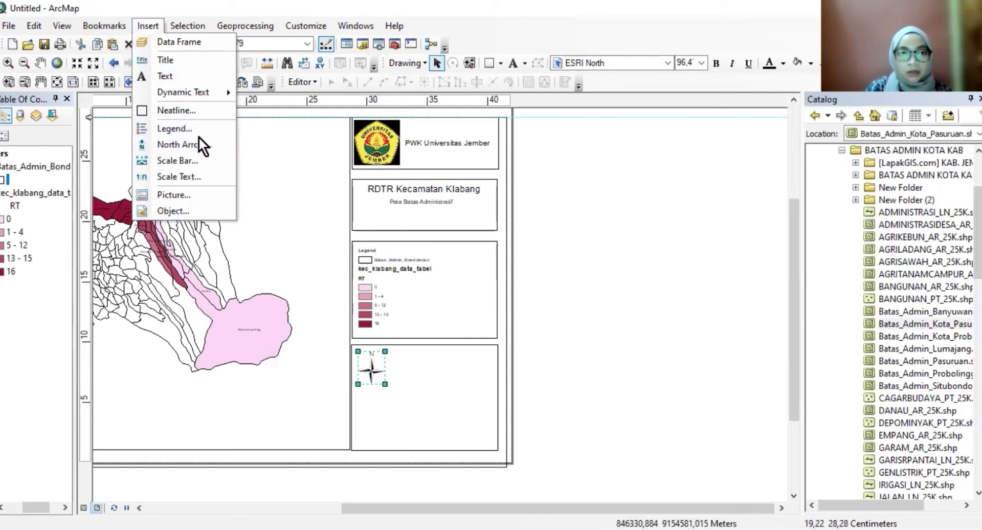
{"action": "left_click", "coordinate": [206, 162]}
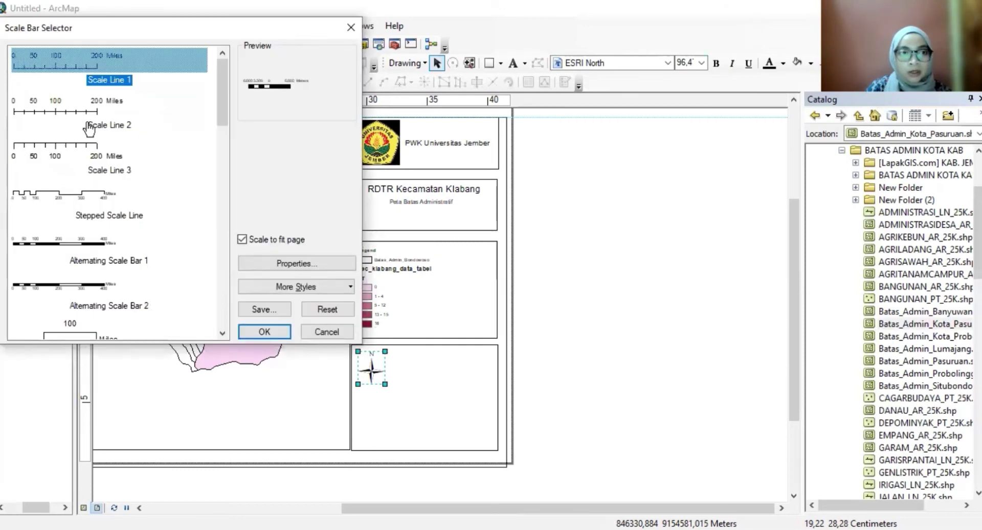
{"action": "left_click", "coordinate": [110, 248]}
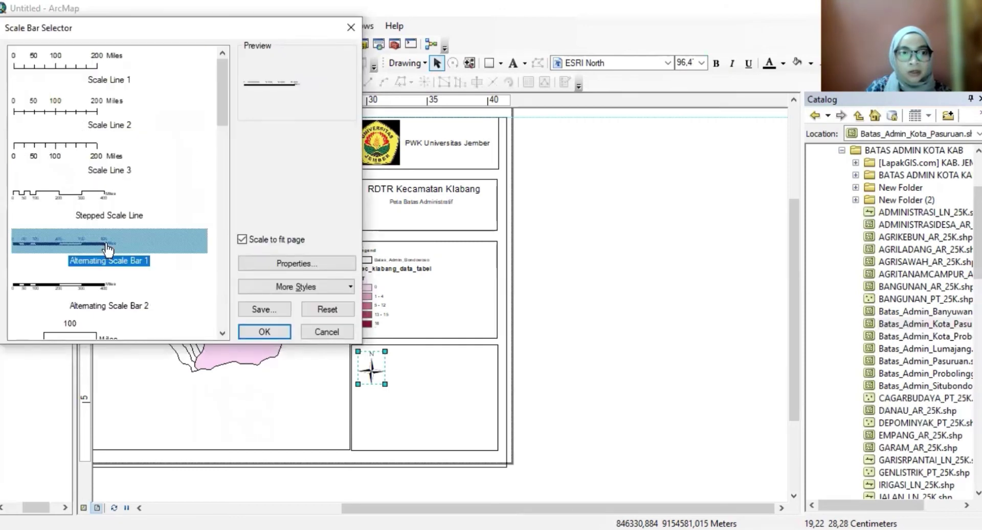
{"action": "left_click", "coordinate": [264, 332]}
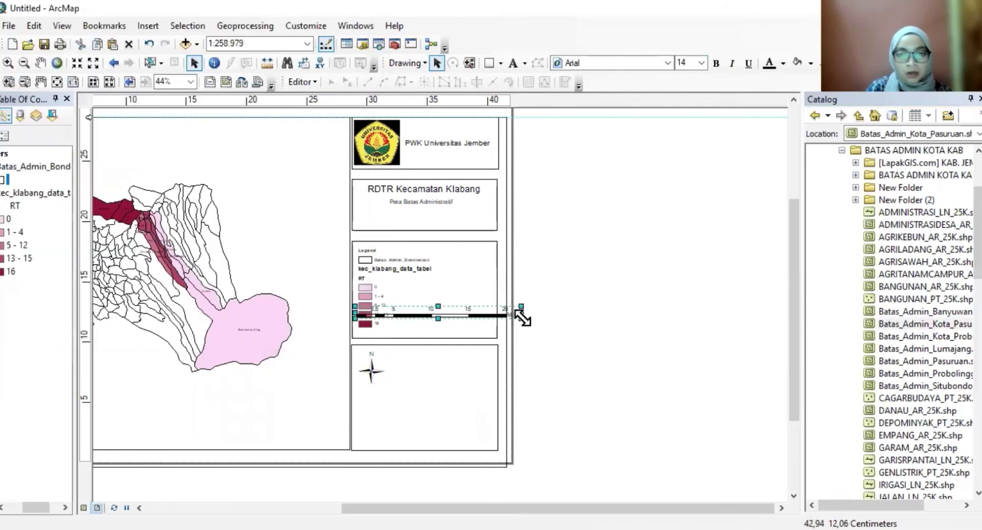
{"action": "left_click_drag", "start_coordinate": [522, 318], "coordinate": [458, 364]}
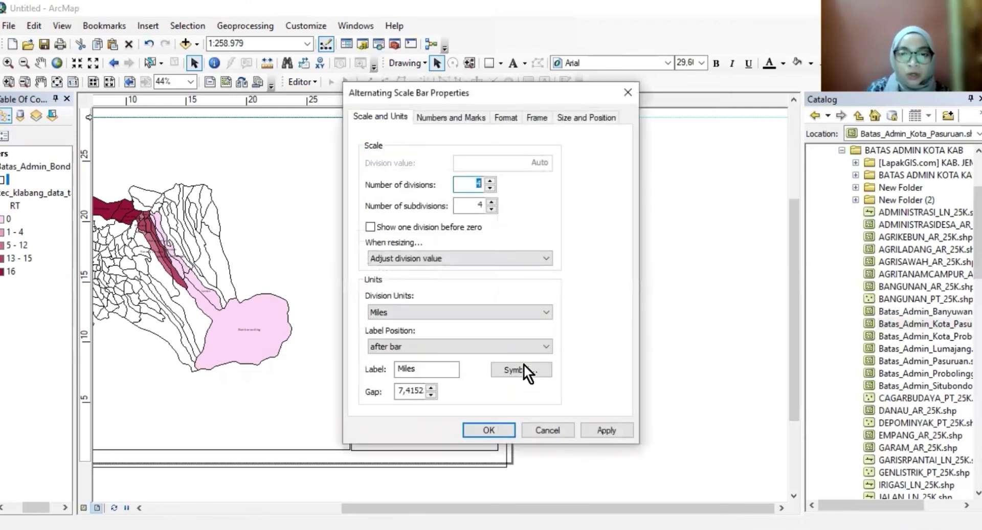
Step: Set the scale bar's division units to Kilometers
{"action": "left_click", "coordinate": [449, 369]}
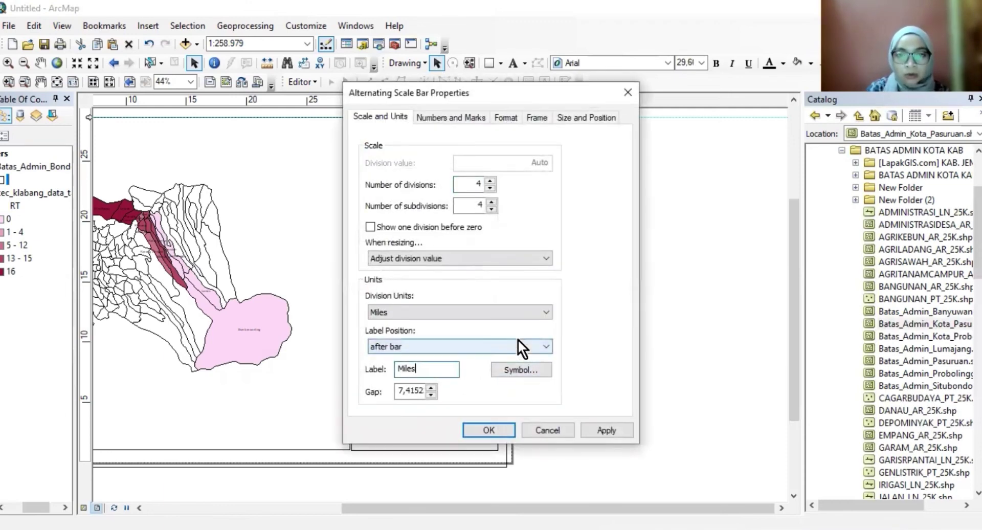
{"action": "left_click", "coordinate": [528, 312]}
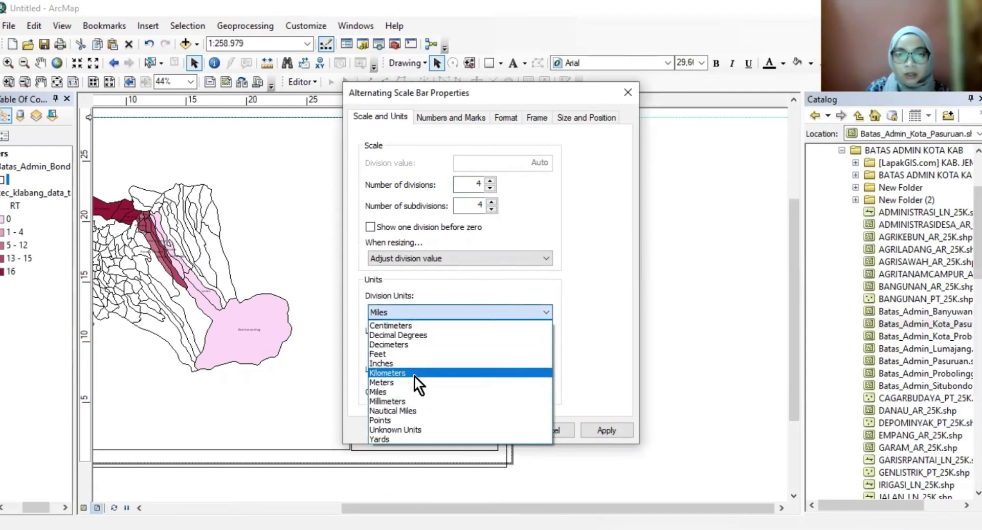
{"action": "left_click", "coordinate": [452, 373]}
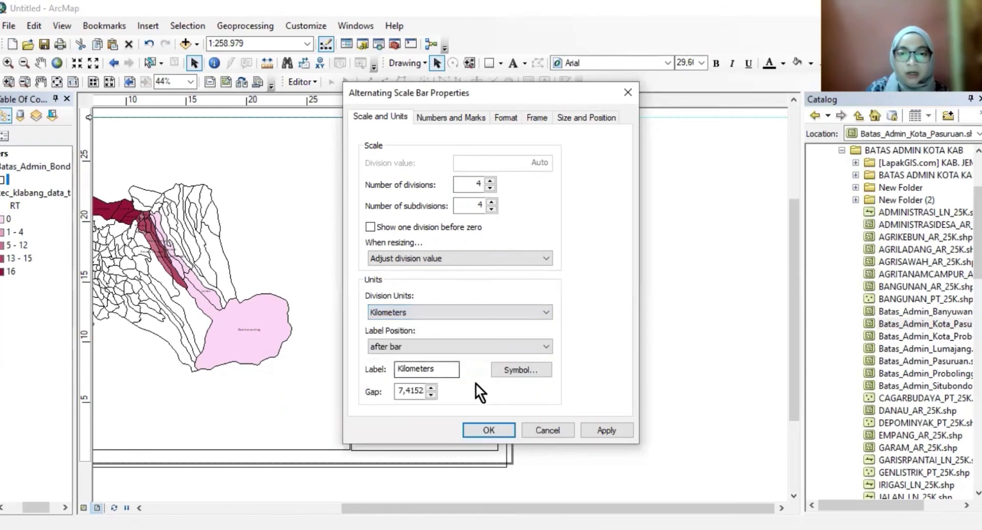
{"action": "left_click", "coordinate": [493, 428]}
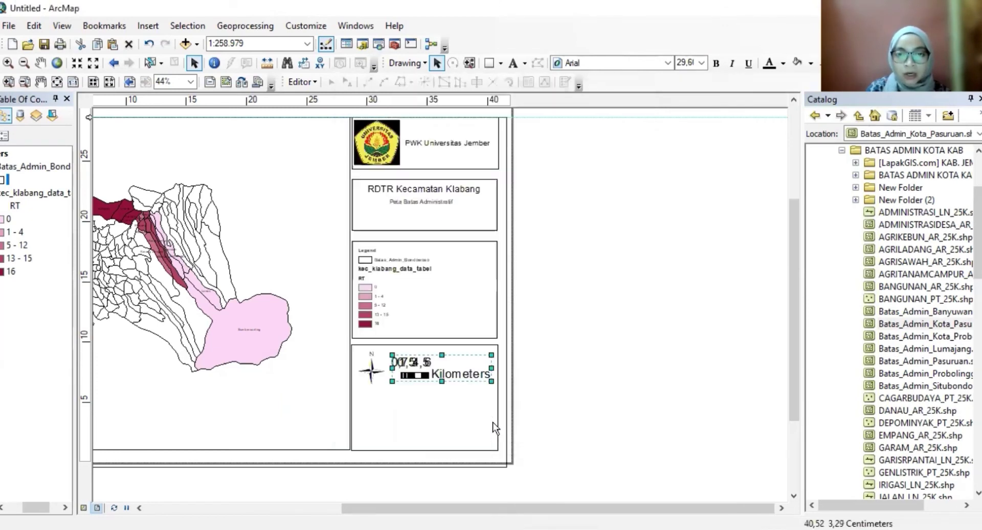
Step: Widen the scale bar on both sides so it spans most of the fourth side box
{"action": "left_click", "coordinate": [464, 429]}
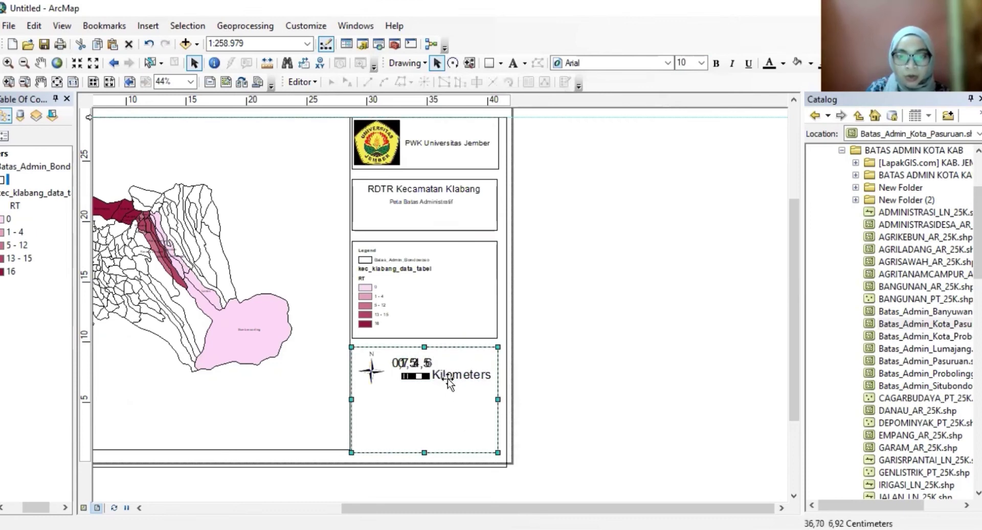
{"action": "left_click", "coordinate": [446, 376]}
{"action": "left_click", "coordinate": [410, 378]}
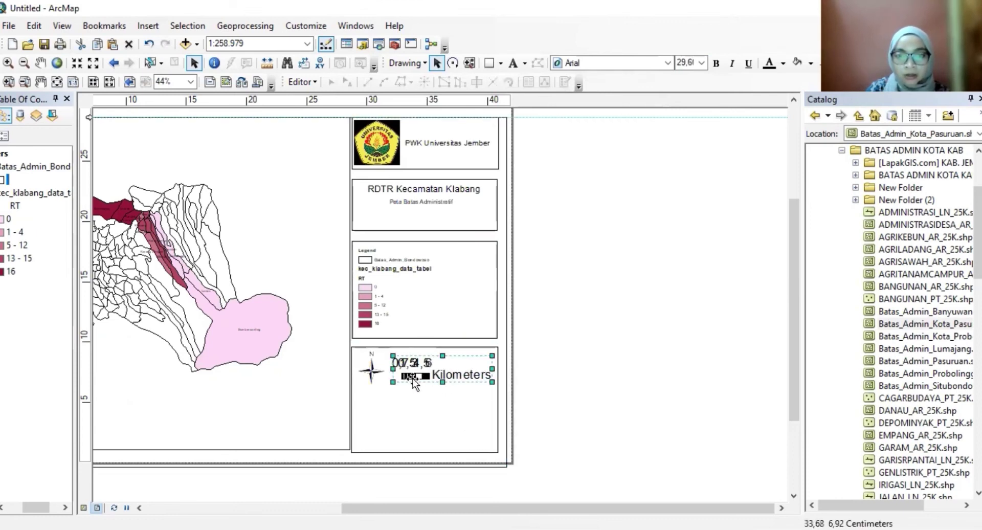
{"action": "left_click_drag", "start_coordinate": [392, 366], "coordinate": [366, 367]}
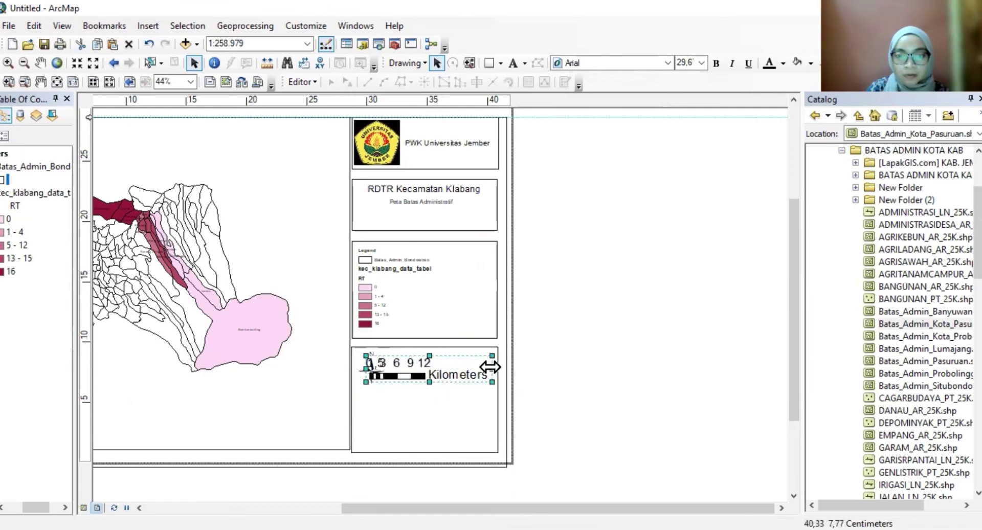
{"action": "left_click_drag", "start_coordinate": [500, 369], "coordinate": [500, 369]}
Step: Reduce the font size of the scale bar's Kilometers label
{"action": "double_click", "coordinate": [457, 369]}
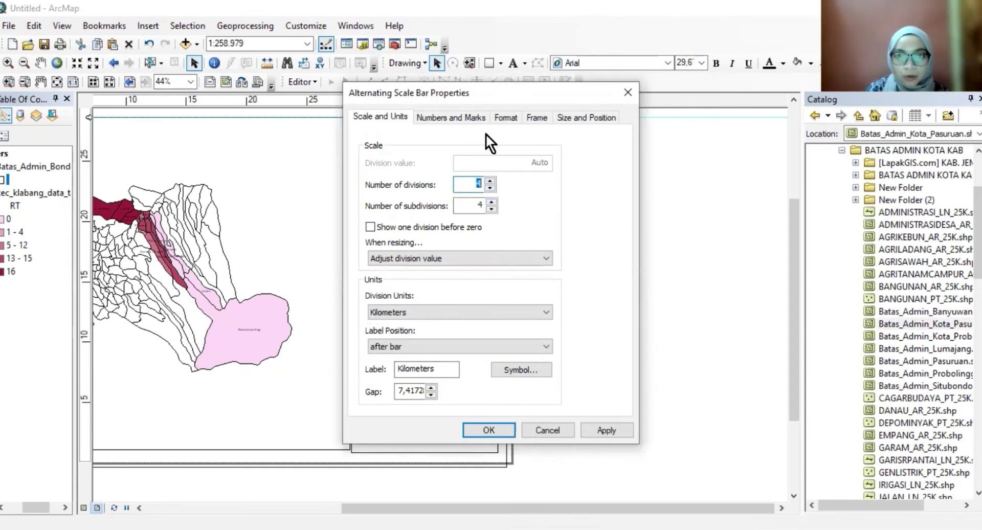
{"action": "left_click", "coordinate": [539, 364]}
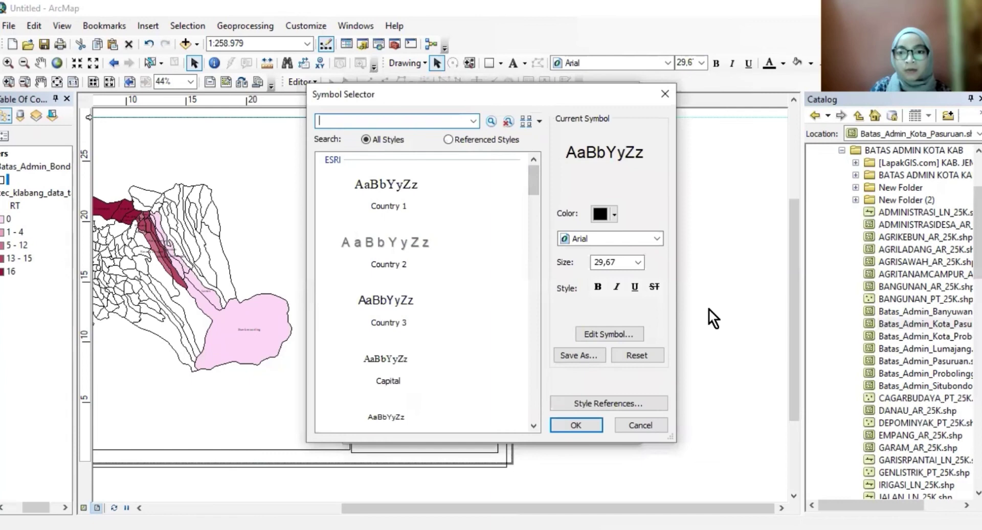
{"action": "double_click", "coordinate": [632, 262]}
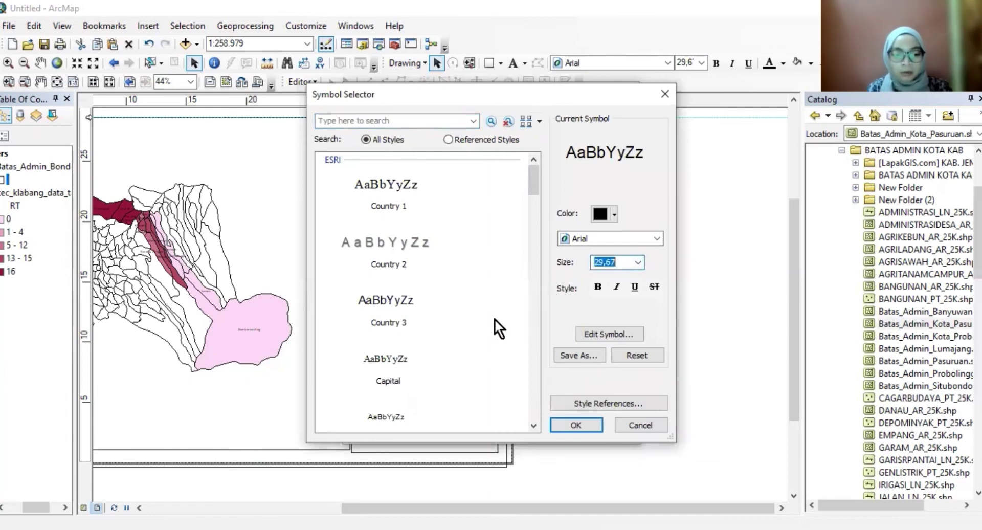
{"action": "left_click", "coordinate": [576, 425]}
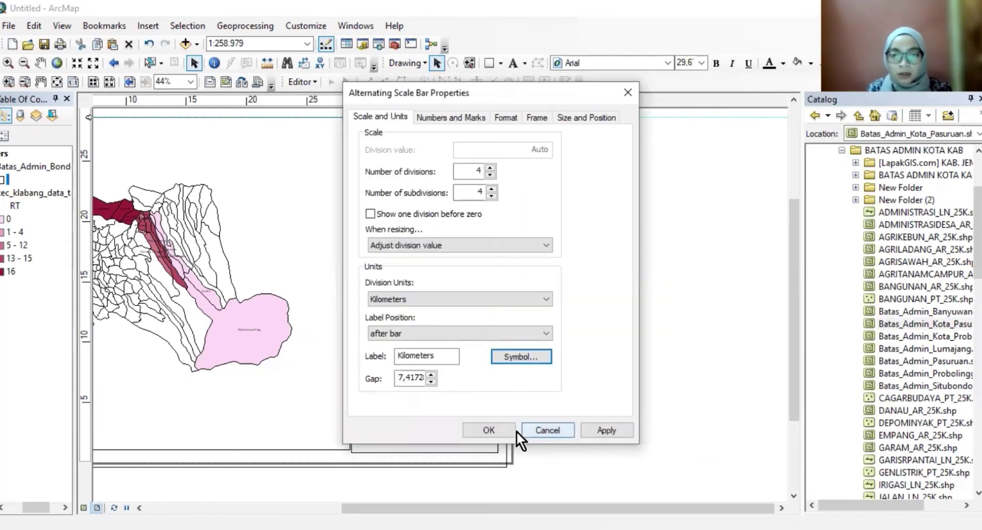
{"action": "left_click", "coordinate": [492, 430]}
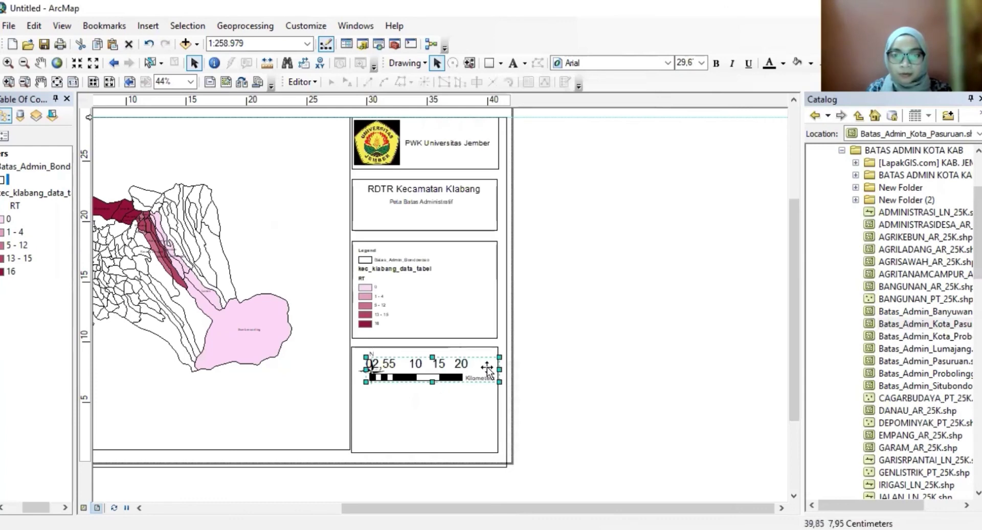
Step: Resize and reposition the scale bar and nudge the north arrow so both fit side by side in the fourth box
{"action": "left_click_drag", "start_coordinate": [487, 369], "coordinate": [496, 379]}
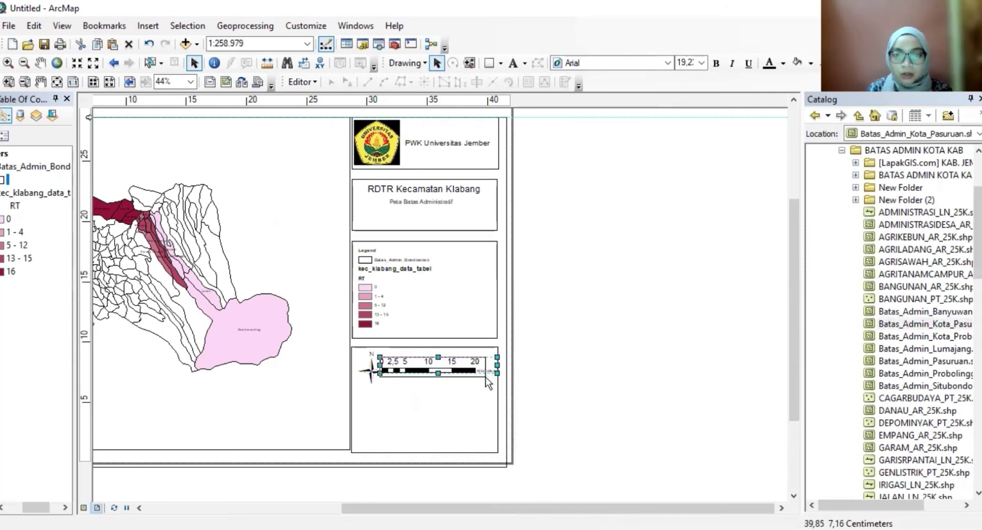
{"action": "left_click_drag", "start_coordinate": [486, 376], "coordinate": [460, 365]}
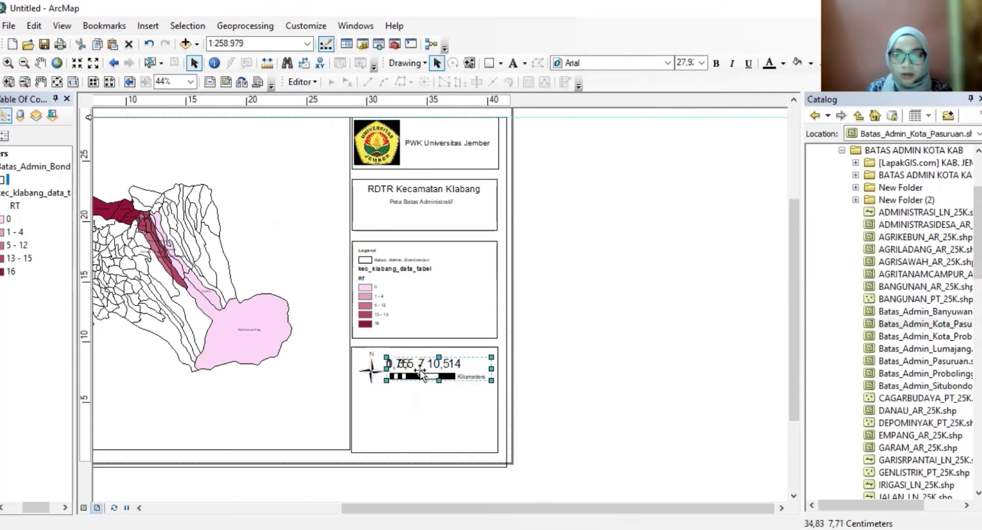
{"action": "left_click", "coordinate": [373, 369]}
{"action": "left_click_drag", "start_coordinate": [373, 369], "coordinate": [368, 368]}
{"action": "left_click", "coordinate": [430, 365]}
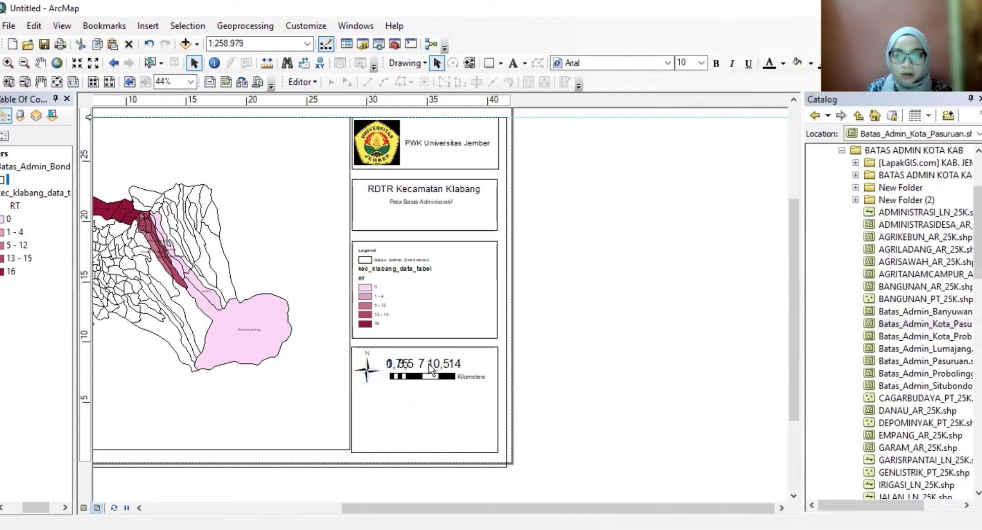
{"action": "left_click_drag", "start_coordinate": [432, 370], "coordinate": [427, 366]}
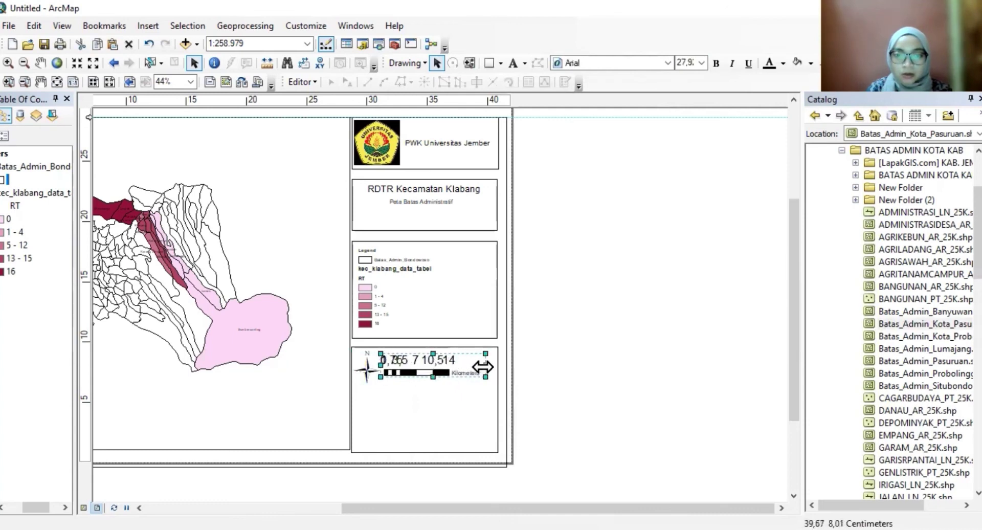
{"action": "left_click_drag", "start_coordinate": [483, 366], "coordinate": [489, 367]}
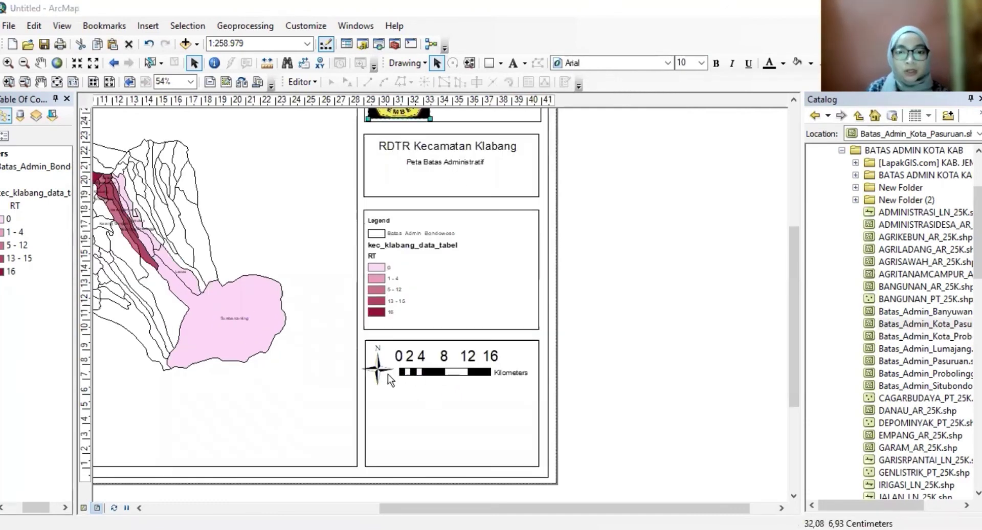
Step: Insert the Coordinate System dynamic text and place it below the north arrow and scale bar in the fourth side box
{"action": "left_click", "coordinate": [145, 27]}
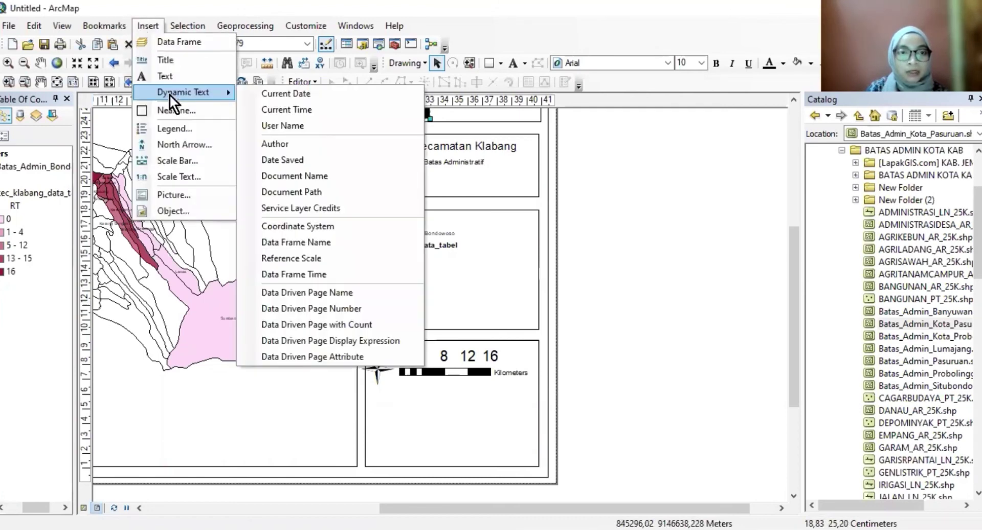
{"action": "mouse_move", "coordinate": [217, 88]}
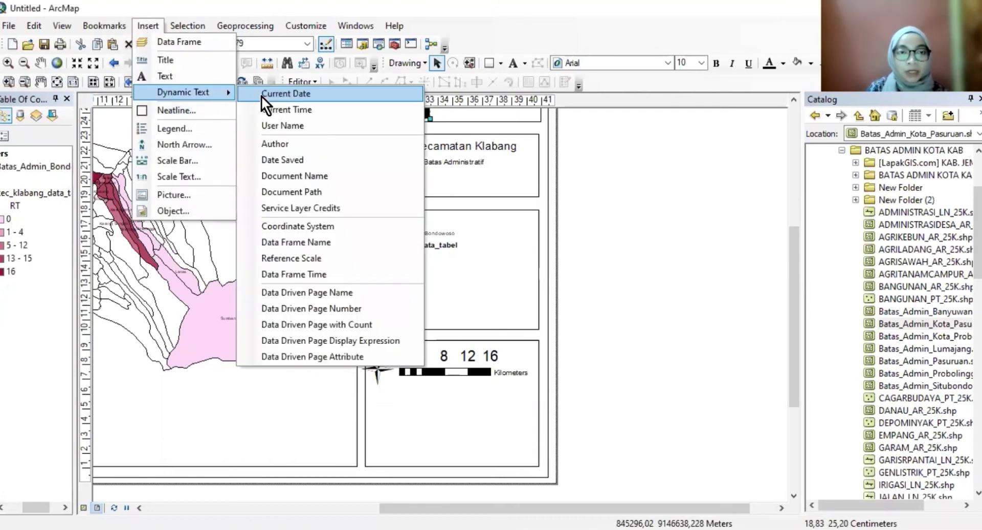
{"action": "left_click", "coordinate": [328, 228]}
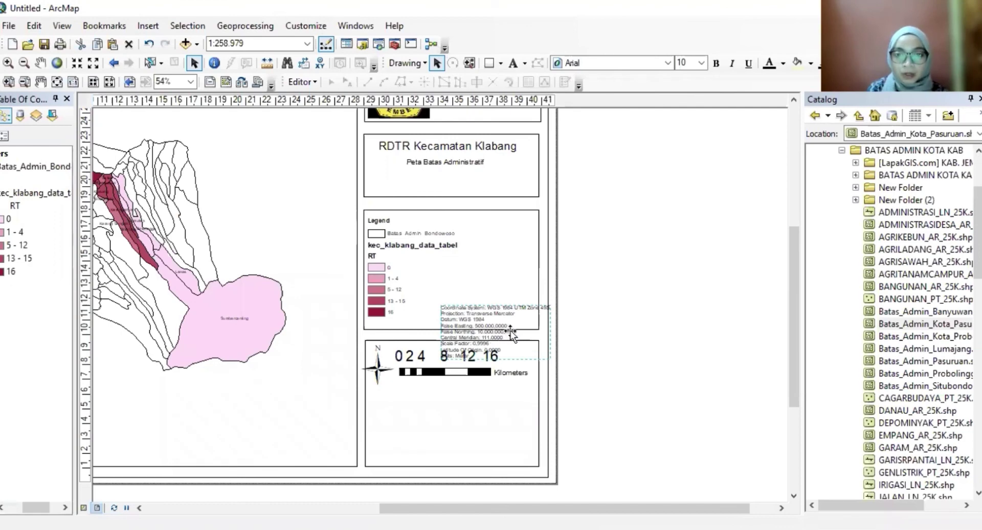
{"action": "left_click_drag", "start_coordinate": [506, 334], "coordinate": [460, 437]}
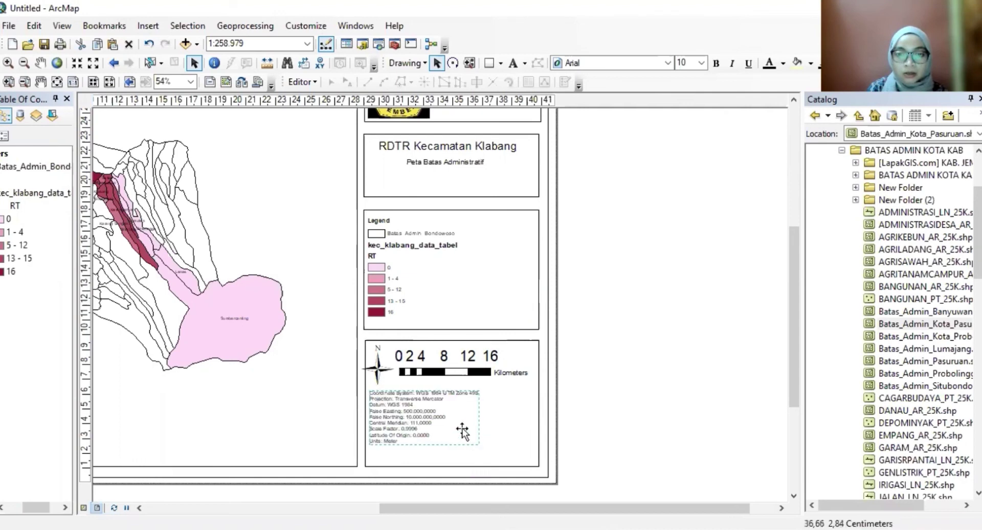
{"action": "left_click_drag", "start_coordinate": [465, 430], "coordinate": [483, 448]}
{"action": "scroll", "coordinate": [483, 449], "scroll_direction": "down", "scroll_amount": 3}
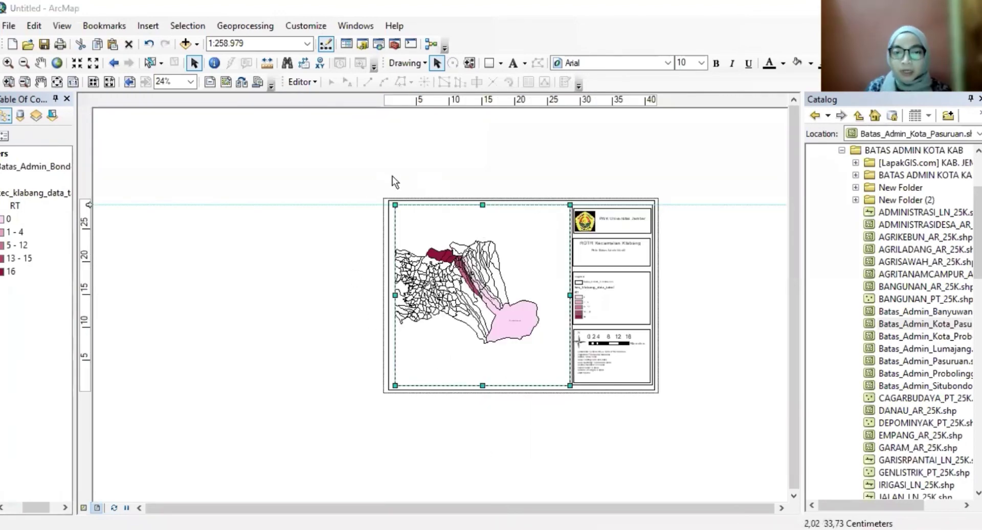
{"action": "scroll", "coordinate": [518, 304], "scroll_direction": "up", "scroll_amount": 3}
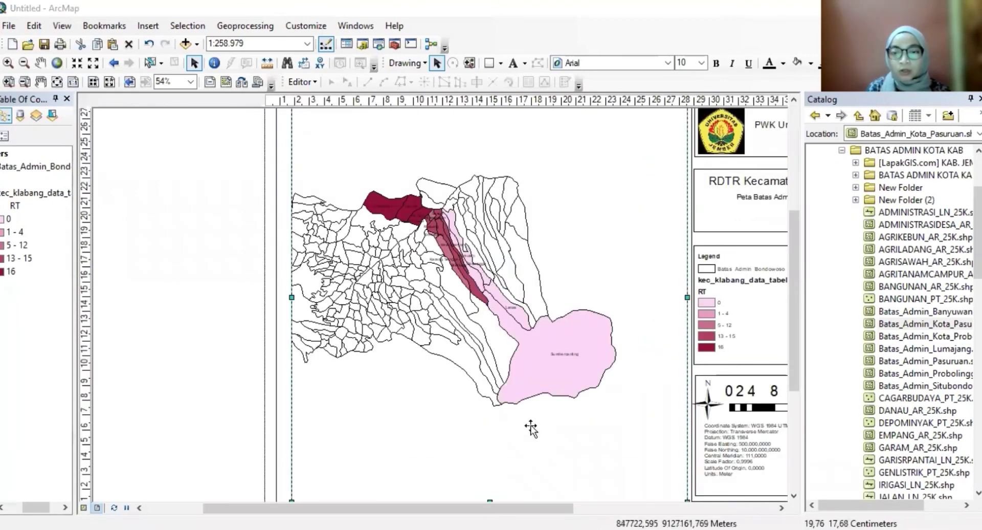
Step: Stretch the logo box upward so its upper edge aligns with the top of the surrounding side frame
{"action": "scroll", "coordinate": [493, 333], "scroll_direction": "down", "scroll_amount": 1}
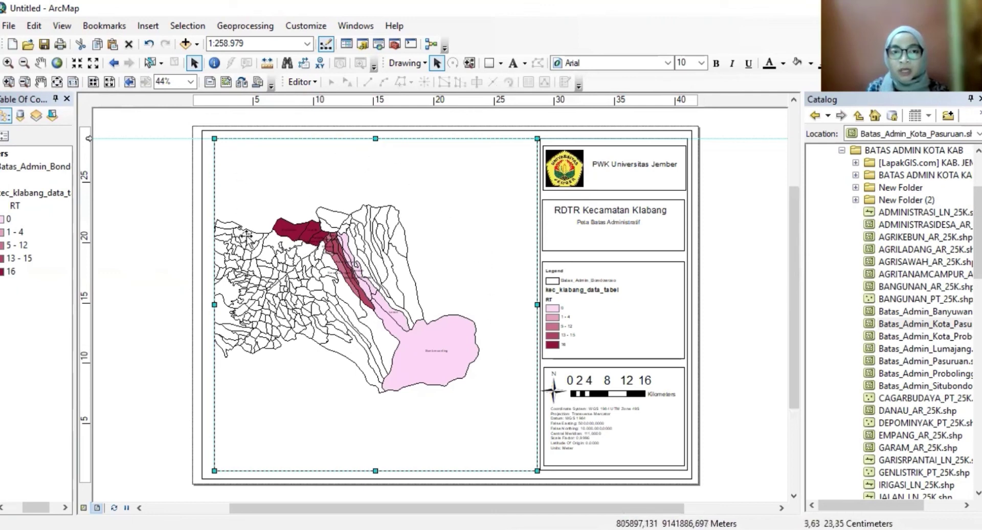
{"action": "left_click", "coordinate": [552, 257]}
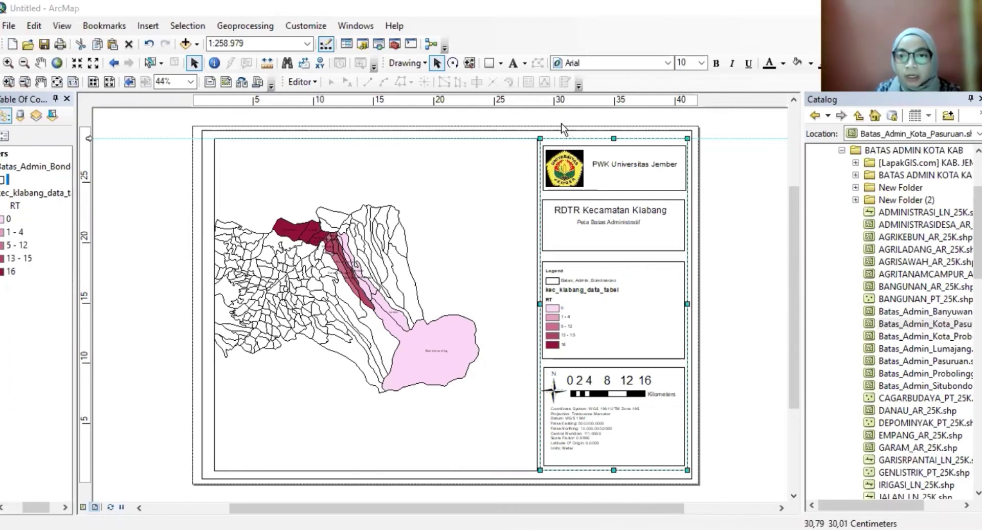
{"action": "left_click", "coordinate": [624, 148]}
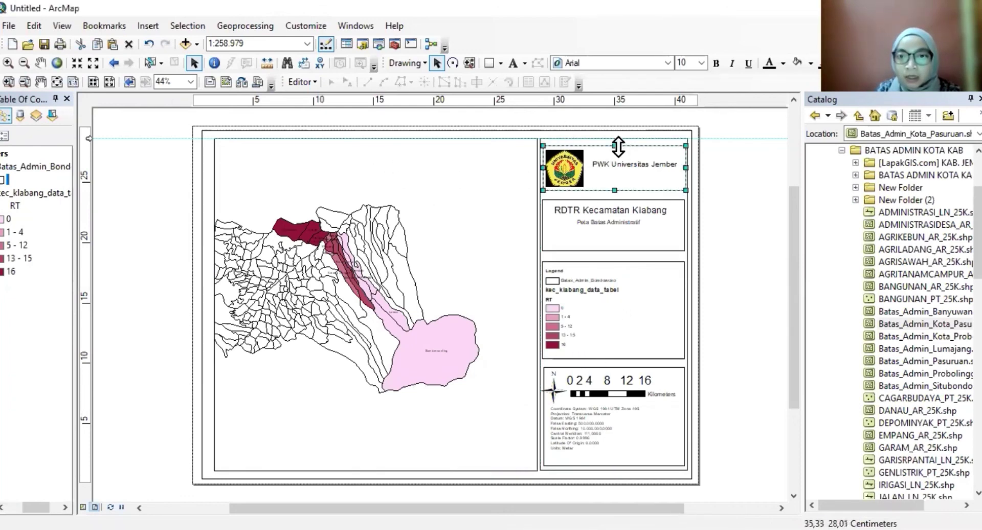
{"action": "left_click_drag", "start_coordinate": [615, 141], "coordinate": [616, 134]}
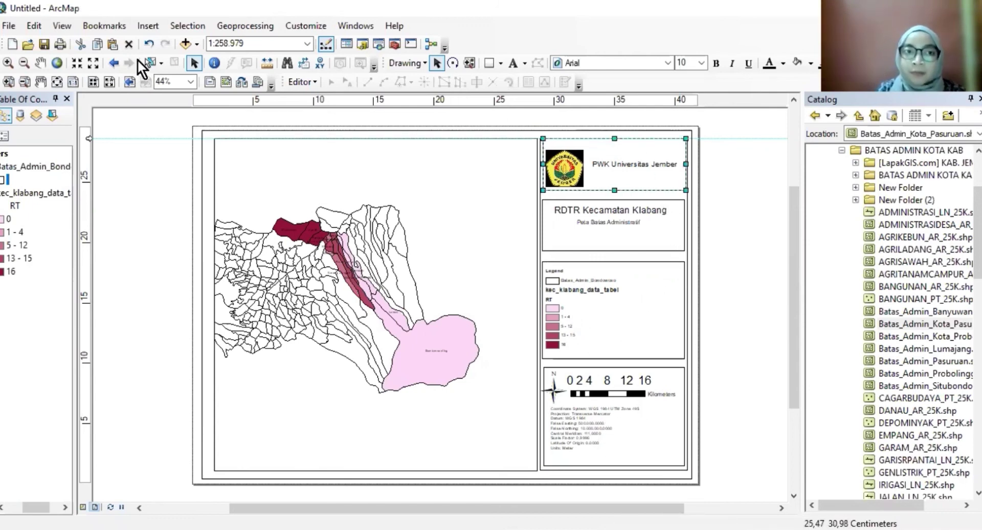
Step: Insert a new data frame into the layout for an inset map
{"action": "left_click", "coordinate": [147, 27]}
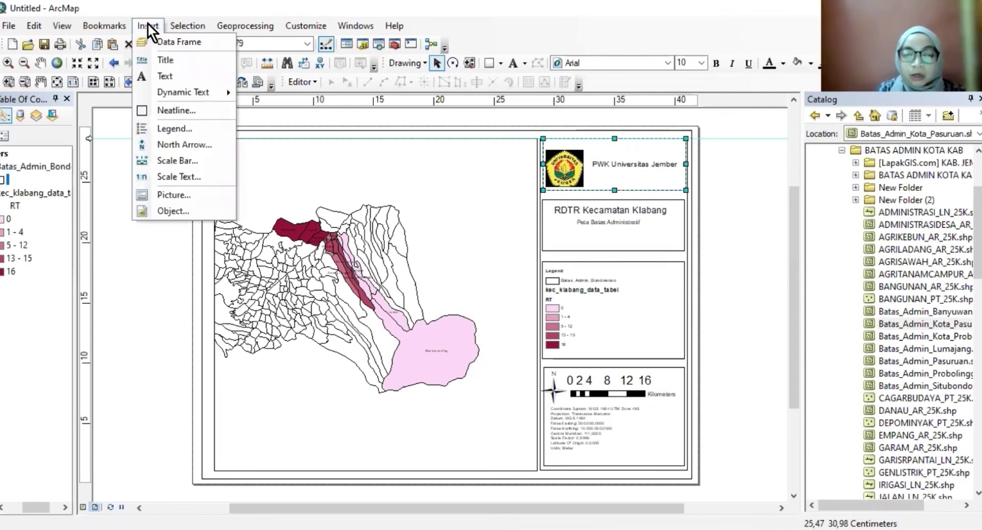
{"action": "mouse_move", "coordinate": [169, 30]}
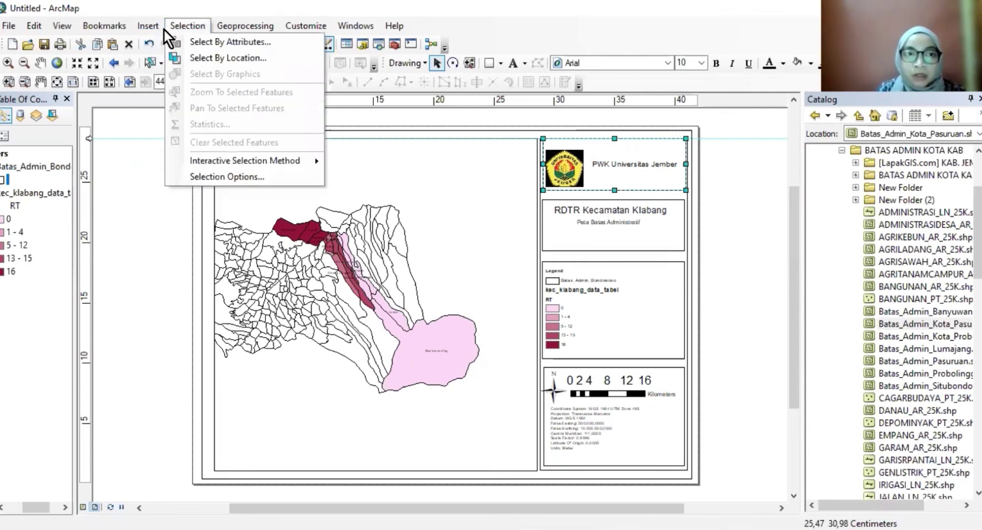
{"action": "left_click", "coordinate": [158, 27]}
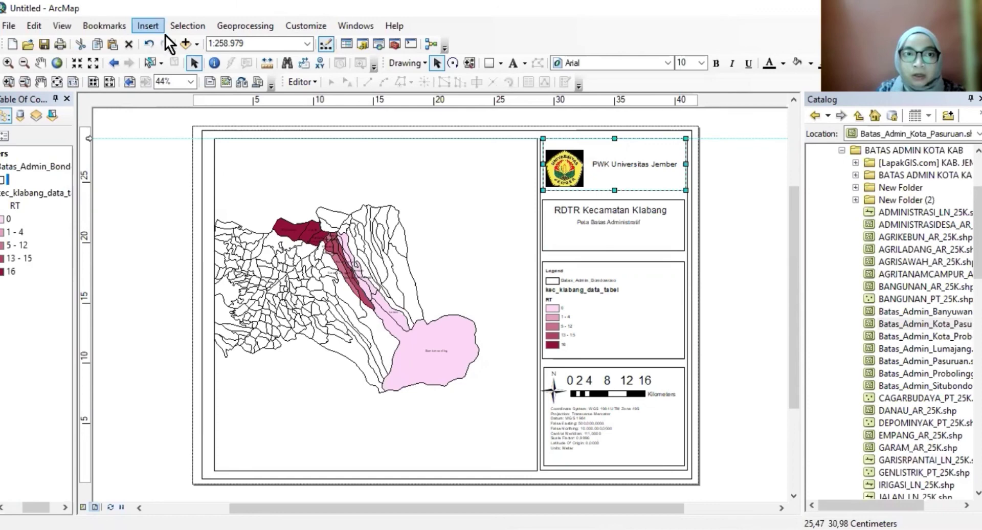
{"action": "left_click", "coordinate": [166, 43]}
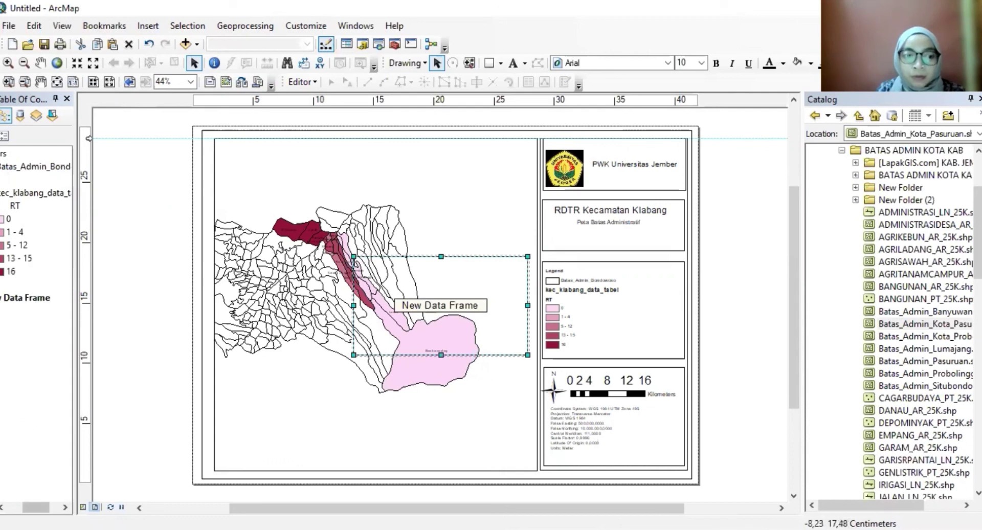
Step: Copy the kec_klabang_data_tabel layer into the new data frame and shift that frame toward the side boxes
{"action": "scroll", "coordinate": [51, 231], "scroll_direction": "left", "scroll_amount": 3}
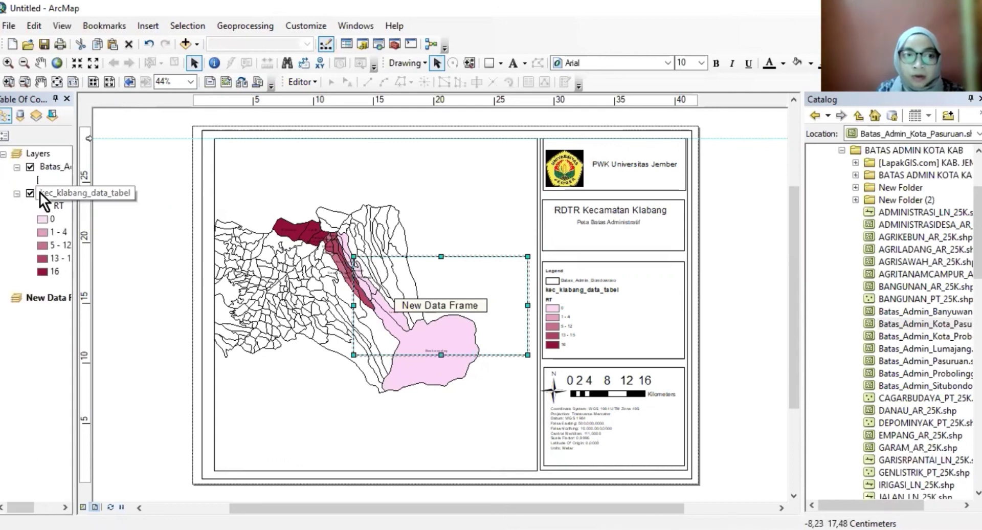
{"action": "right_click", "coordinate": [39, 192]}
{"action": "left_click", "coordinate": [66, 236]}
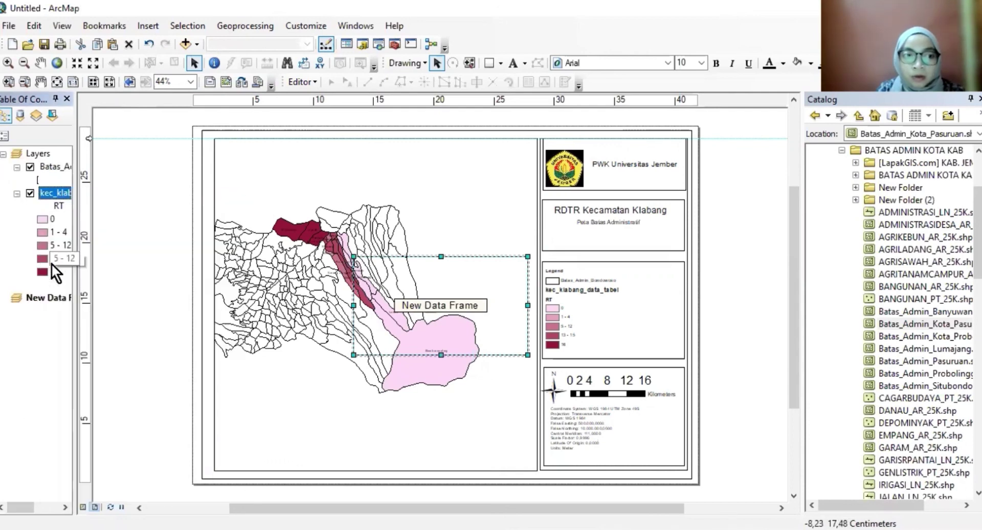
{"action": "left_click", "coordinate": [29, 297]}
{"action": "right_click", "coordinate": [30, 297]}
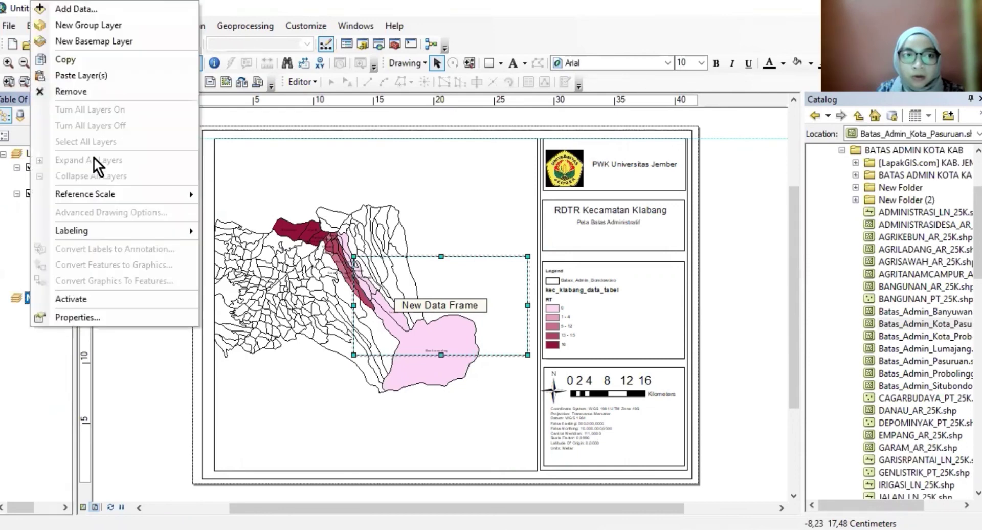
{"action": "left_click", "coordinate": [139, 78]}
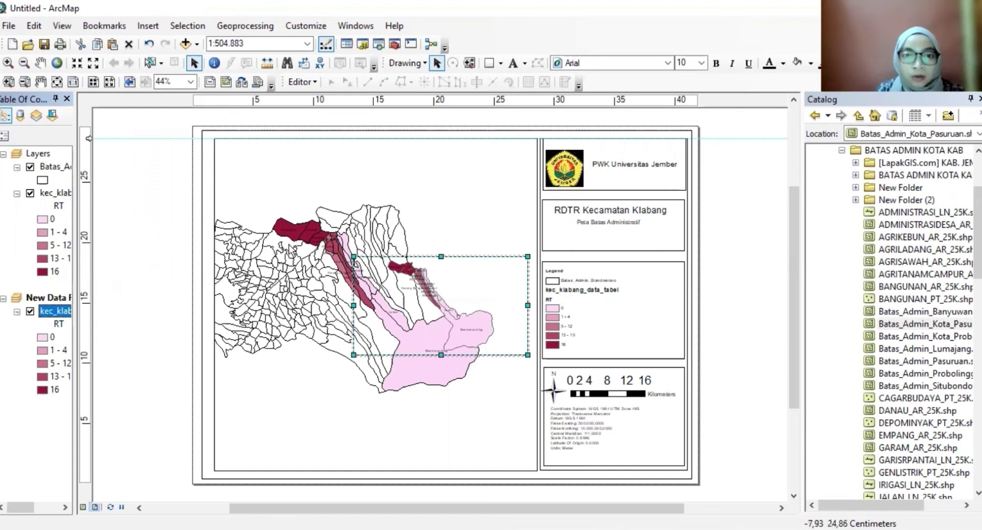
{"action": "left_click_drag", "start_coordinate": [464, 276], "coordinate": [502, 234]}
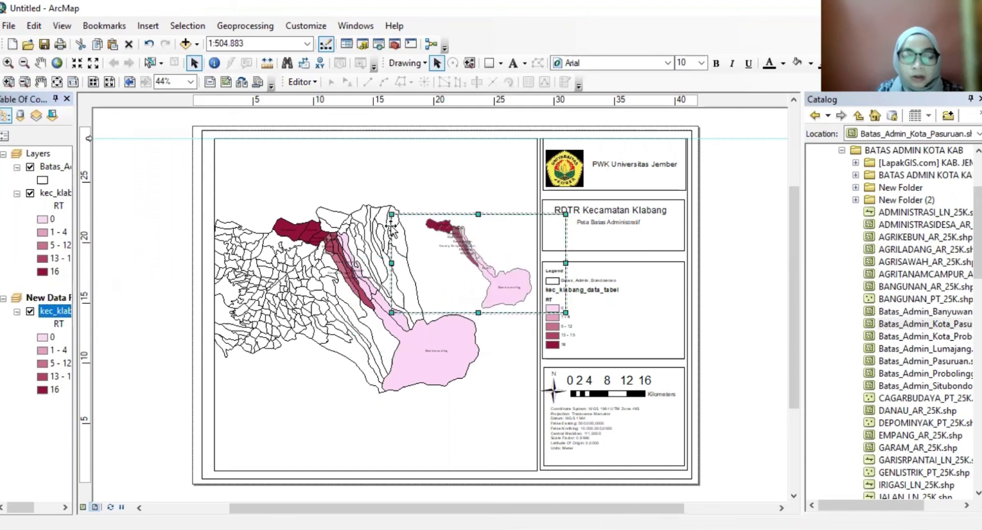
Step: Copy the Batas_Admin_Bondowoso layer from the main data frame into the new data frame
{"action": "right_click", "coordinate": [56, 163]}
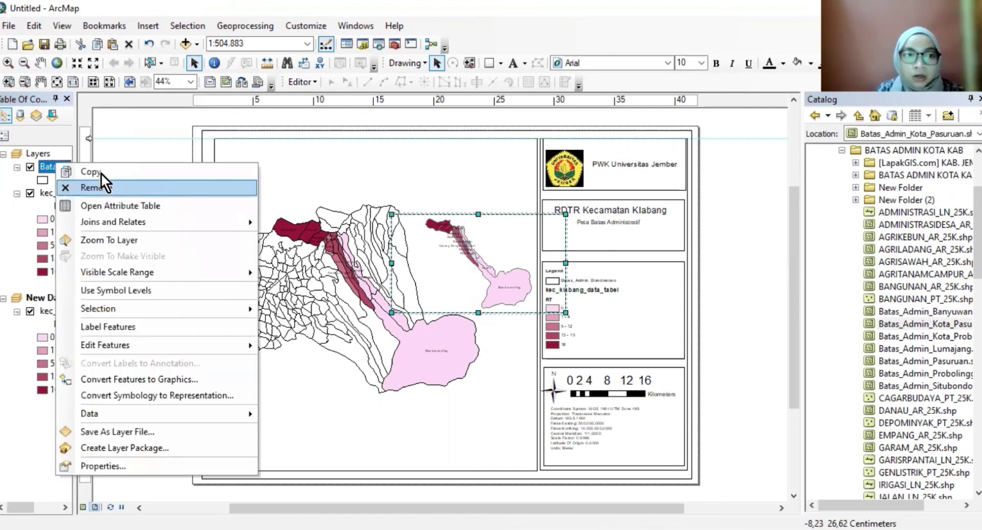
{"action": "left_click", "coordinate": [100, 173]}
{"action": "right_click", "coordinate": [38, 296]}
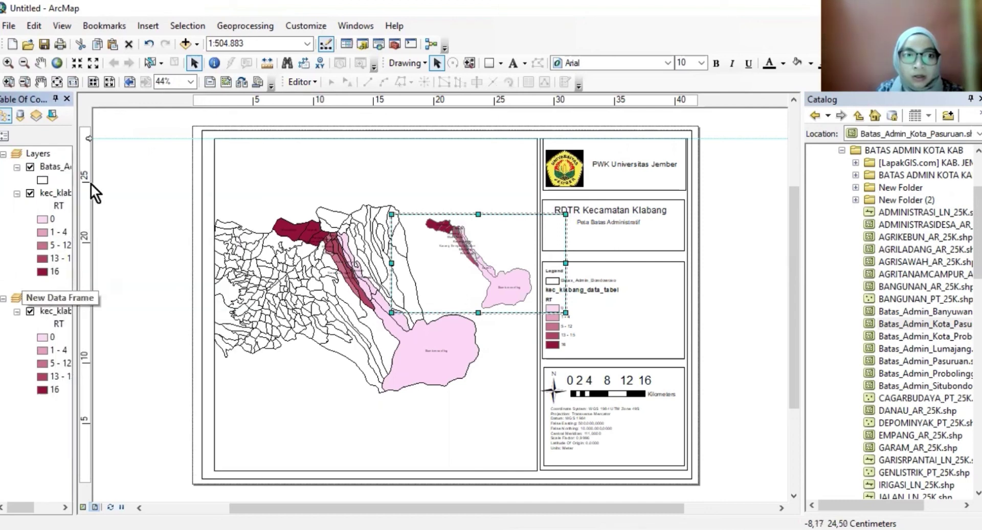
{"action": "left_click", "coordinate": [139, 78]}
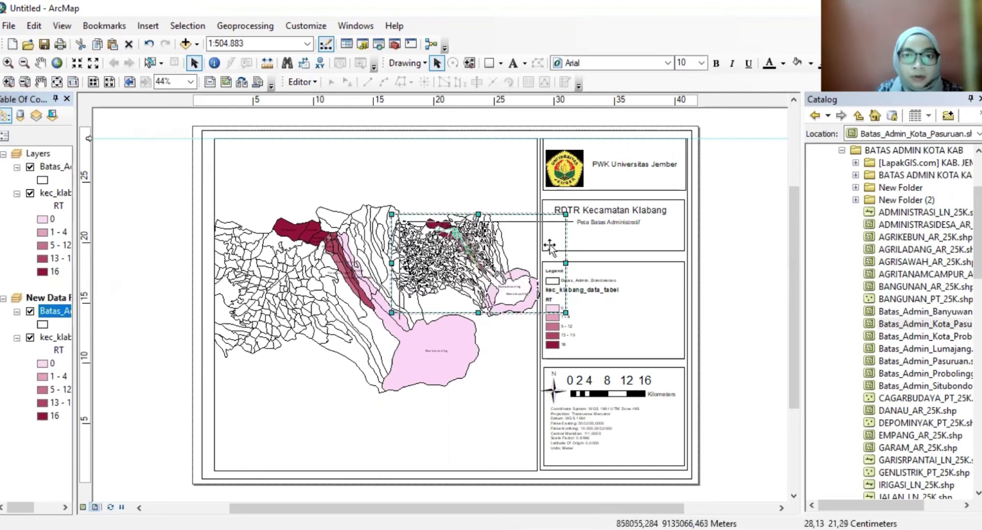
Step: Narrow the inset data frame and place it over the main map's lower corner beside the fourth side box
{"action": "left_click_drag", "start_coordinate": [550, 246], "coordinate": [660, 281]}
{"action": "left_click_drag", "start_coordinate": [606, 305], "coordinate": [566, 278]}
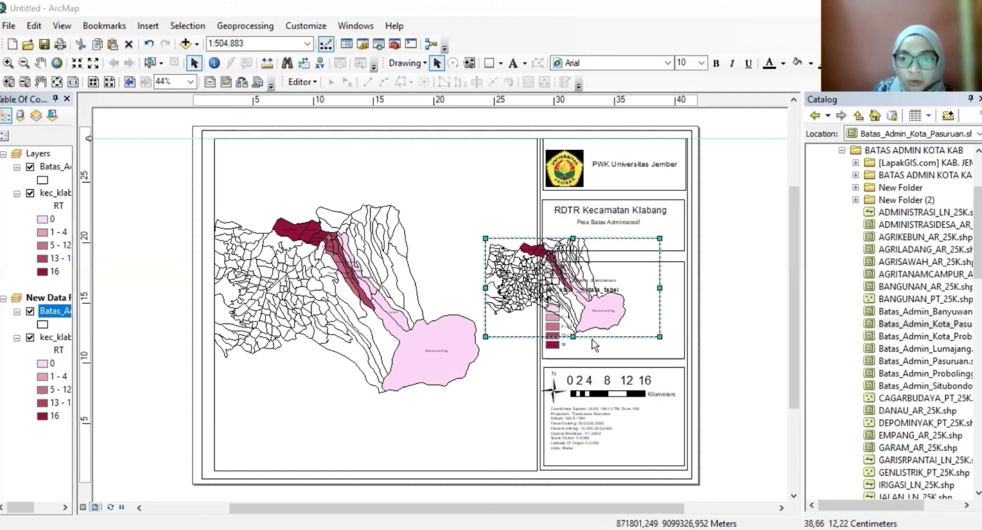
{"action": "left_click_drag", "start_coordinate": [656, 337], "coordinate": [580, 341]}
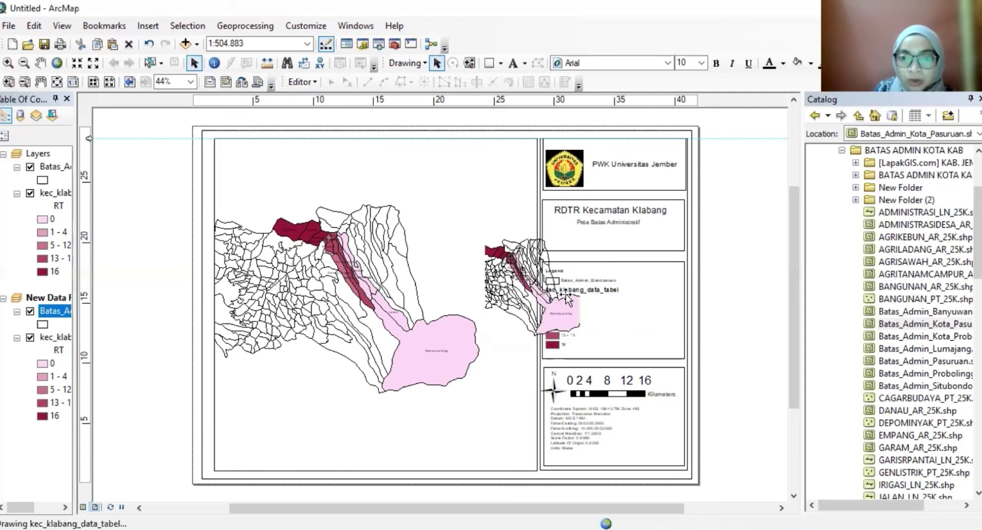
{"action": "left_click_drag", "start_coordinate": [573, 267], "coordinate": [624, 364]}
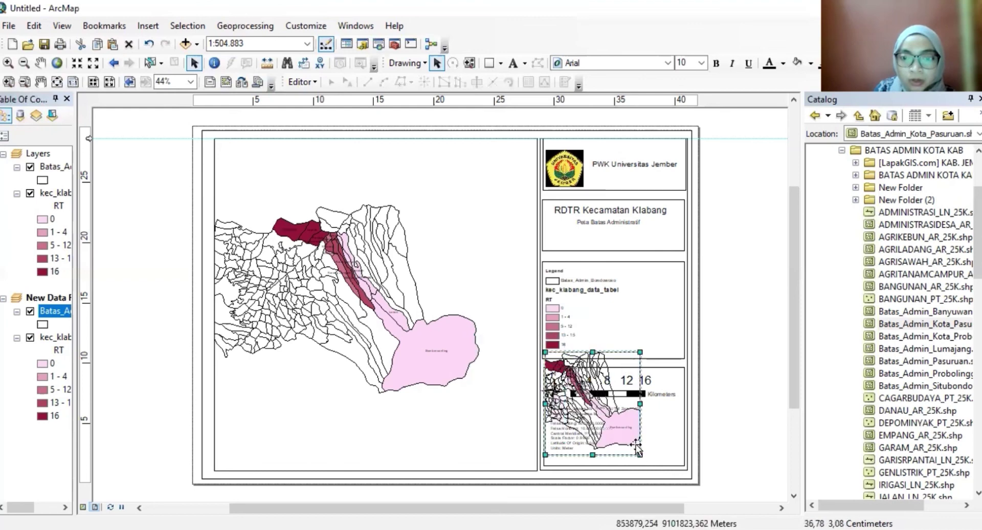
{"action": "left_click_drag", "start_coordinate": [637, 447], "coordinate": [509, 439]}
Step: Delete the coordinate system text from the fourth side box
{"action": "left_click", "coordinate": [584, 422]}
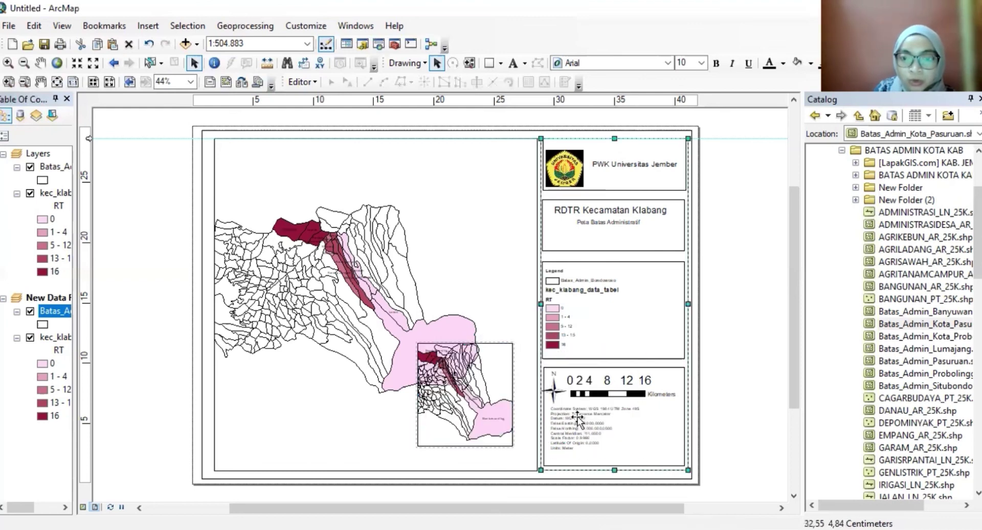
{"action": "scroll", "coordinate": [577, 418], "scroll_direction": "up", "scroll_amount": 2}
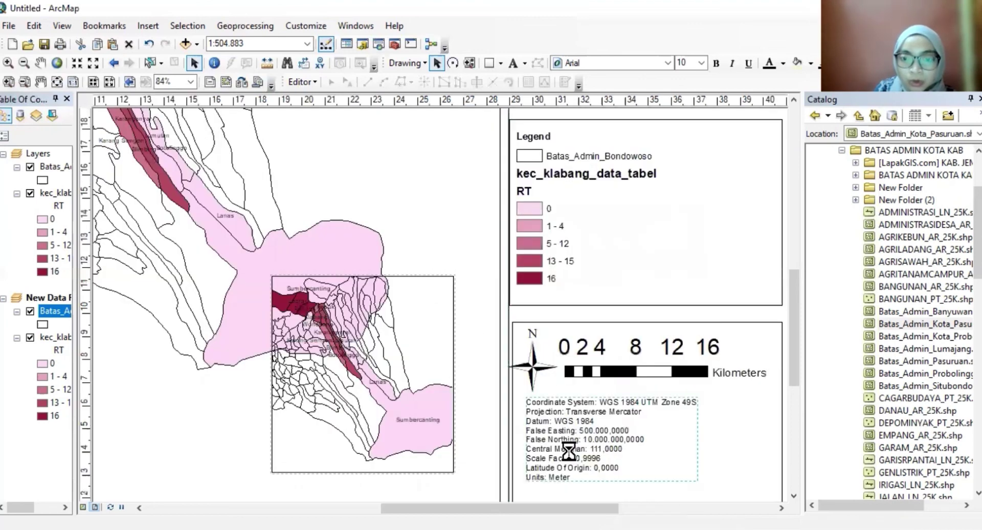
{"action": "double_click", "coordinate": [569, 450]}
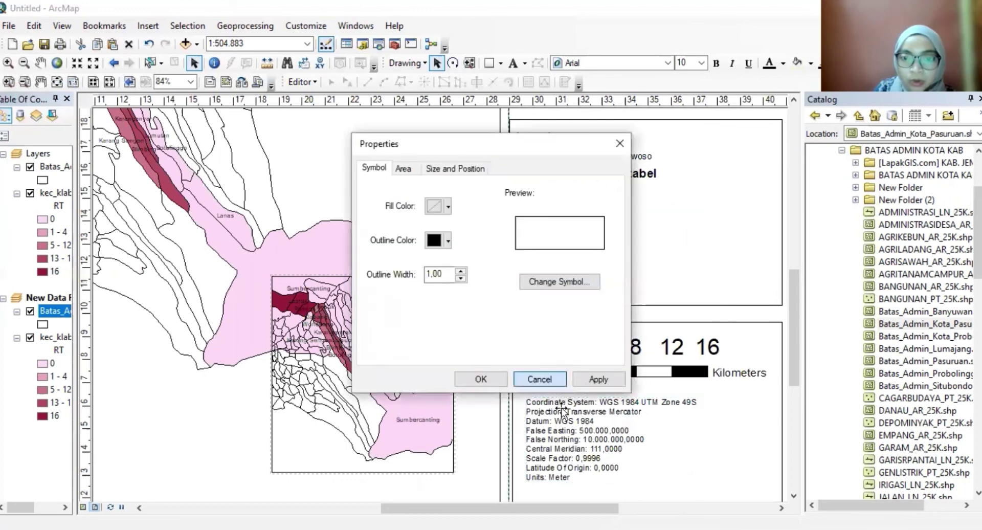
{"action": "left_click", "coordinate": [553, 379]}
{"action": "right_click", "coordinate": [527, 471]}
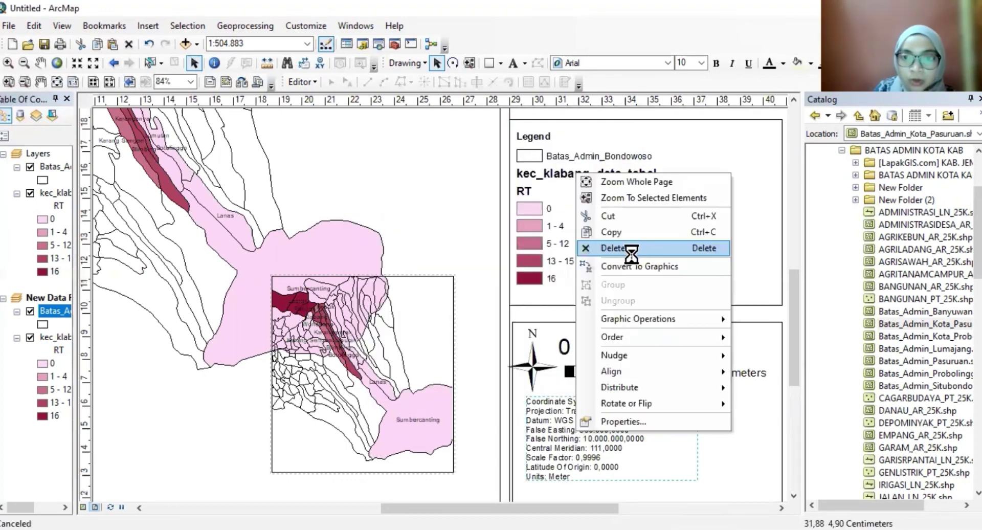
{"action": "left_click", "coordinate": [543, 311]}
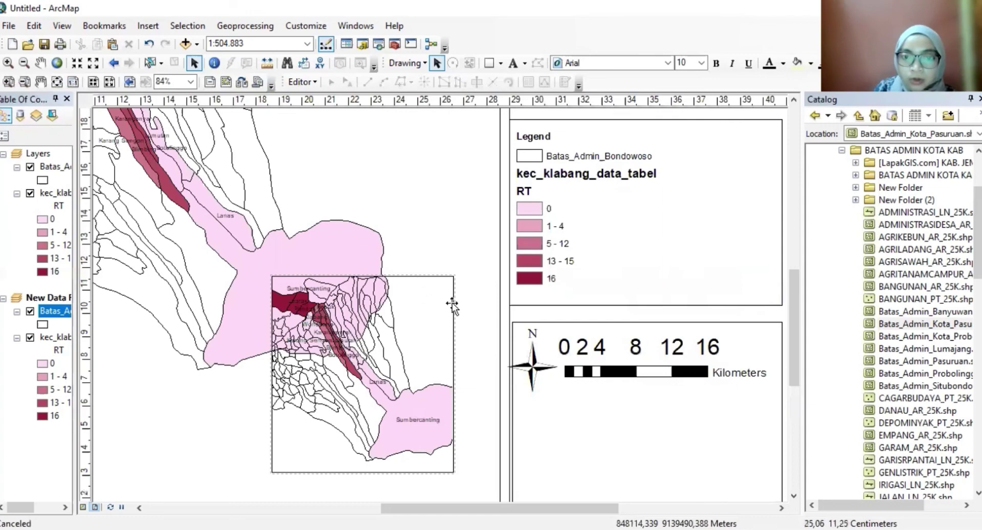
Step: Move the inset data frame into the fourth side box and resize it to fit below the north arrow and scale bar
{"action": "left_click_drag", "start_coordinate": [452, 305], "coordinate": [703, 406]}
{"action": "scroll", "coordinate": [670, 375], "scroll_direction": "down", "scroll_amount": 2}
{"action": "scroll", "coordinate": [636, 415], "scroll_direction": "up", "scroll_amount": 3}
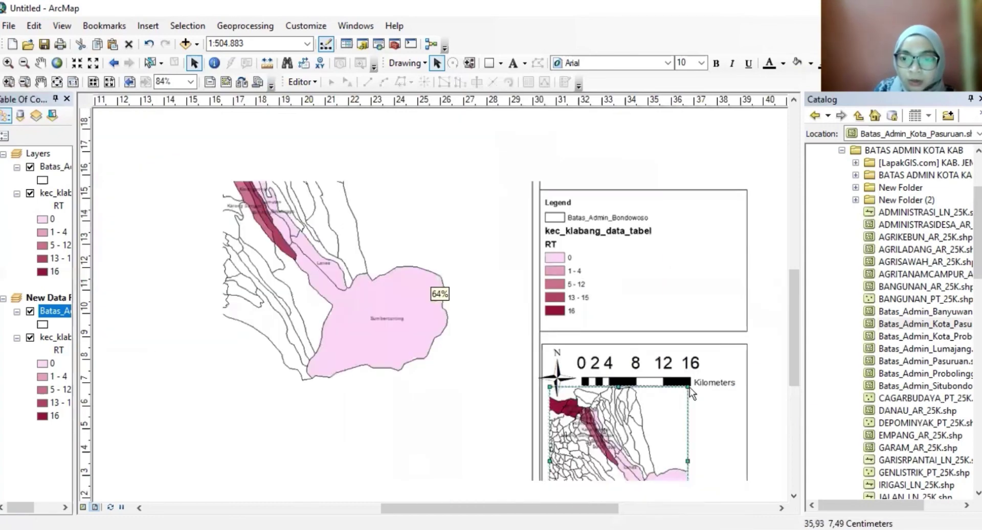
{"action": "scroll", "coordinate": [689, 392], "scroll_direction": "up", "scroll_amount": 1}
{"action": "scroll", "coordinate": [678, 420], "scroll_direction": "down", "scroll_amount": 1}
{"action": "scroll", "coordinate": [676, 460], "scroll_direction": "up", "scroll_amount": 1}
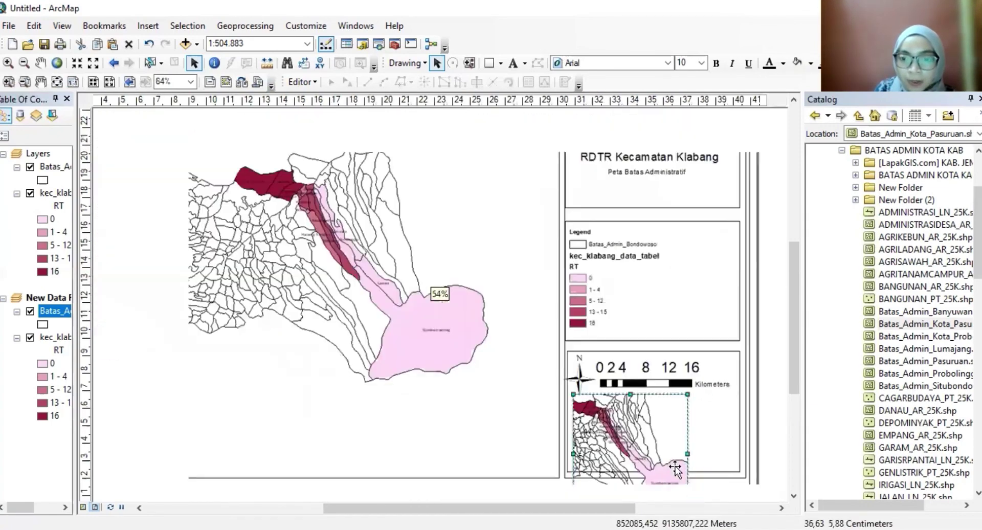
{"action": "left_click_drag", "start_coordinate": [668, 483], "coordinate": [640, 419]}
{"action": "left_click_drag", "start_coordinate": [617, 391], "coordinate": [650, 462]}
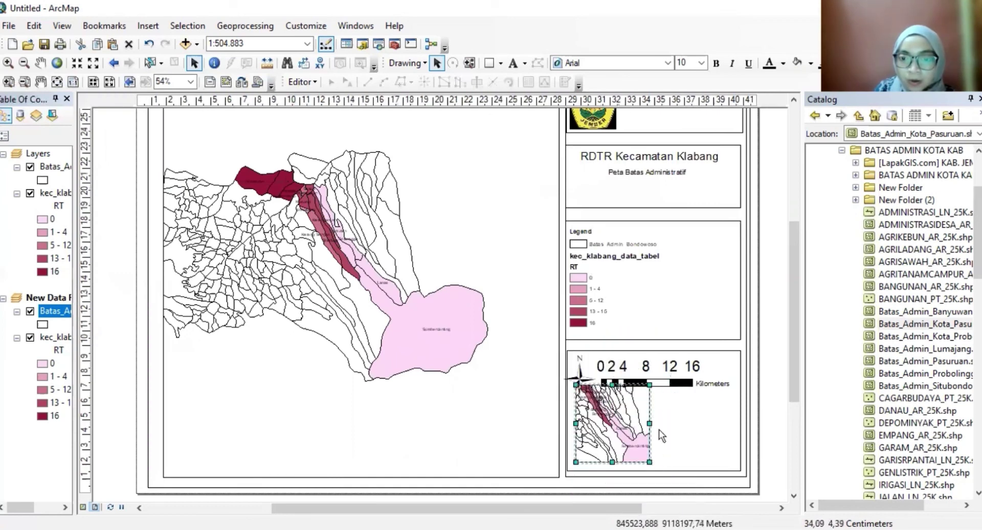
{"action": "mouse_move", "coordinate": [649, 424]}
{"action": "left_mouse_down"}
{"action": "mouse_move", "coordinate": [663, 424]}
{"action": "mouse_move", "coordinate": [641, 419]}
{"action": "left_mouse_up"}
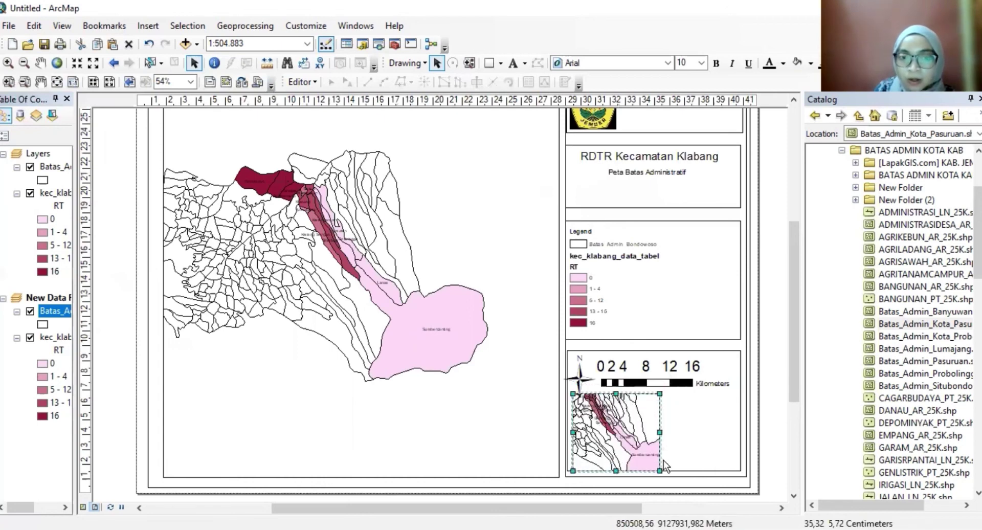
Step: Zoom the inset map out to 1:1.250.000 and recenter it so all of Bondowoso fits inside its frame
{"action": "left_click", "coordinate": [24, 62]}
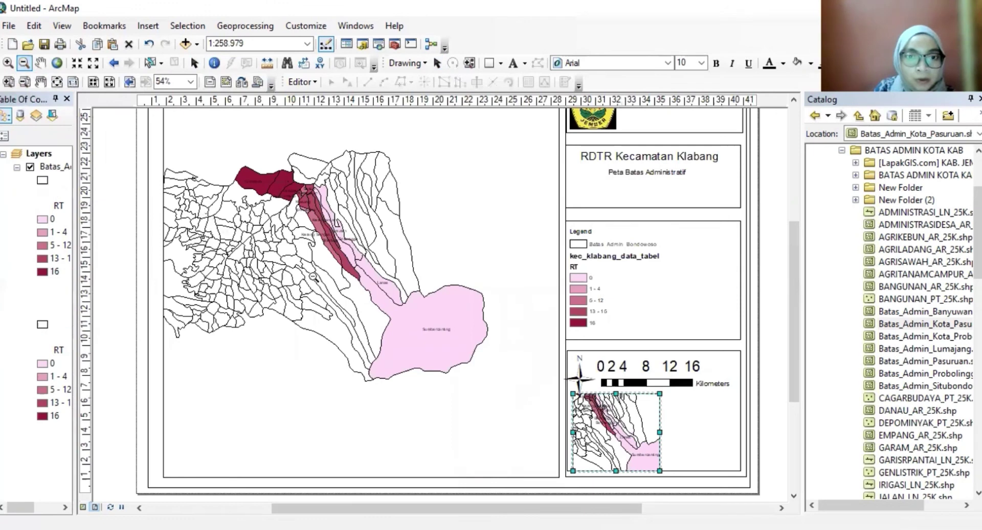
{"action": "left_click", "coordinate": [312, 276]}
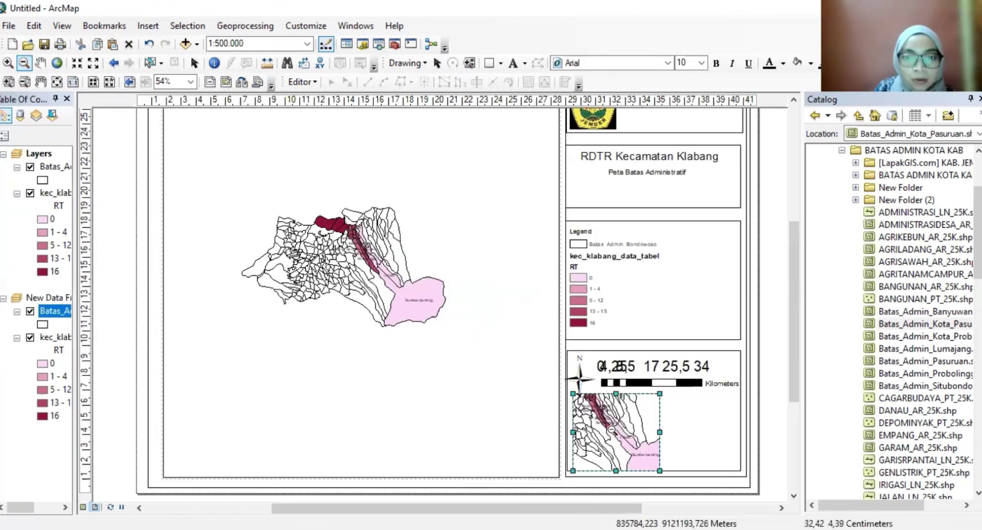
{"action": "left_click", "coordinate": [612, 430]}
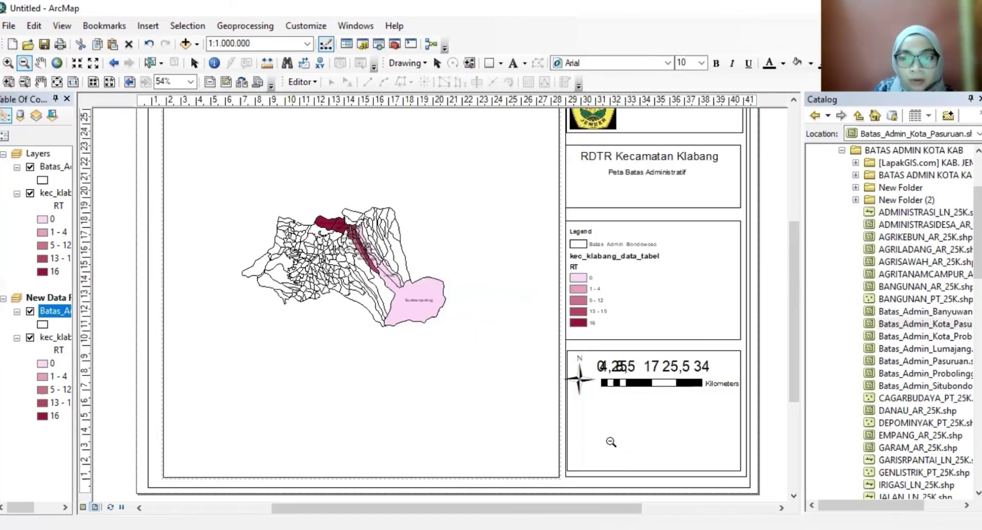
{"action": "left_click", "coordinate": [611, 442]}
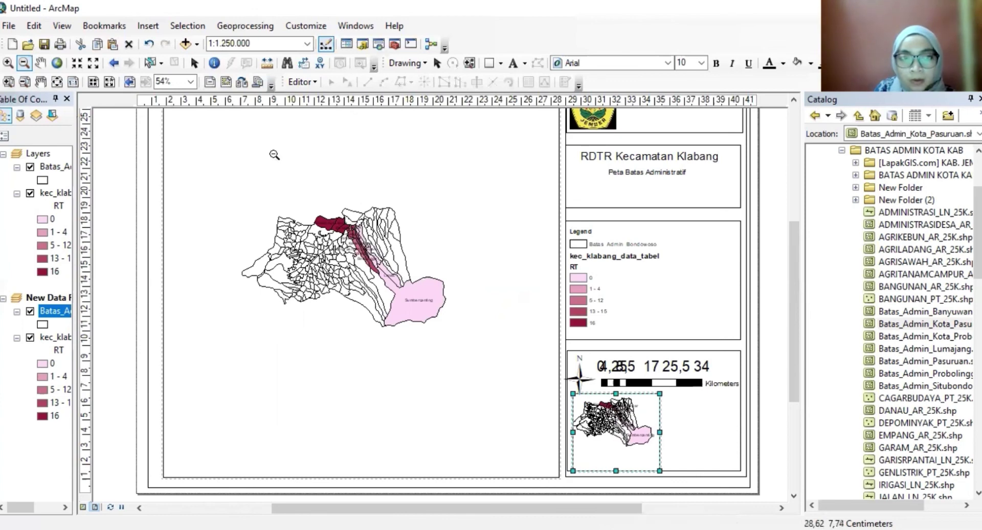
{"action": "left_click", "coordinate": [8, 62]}
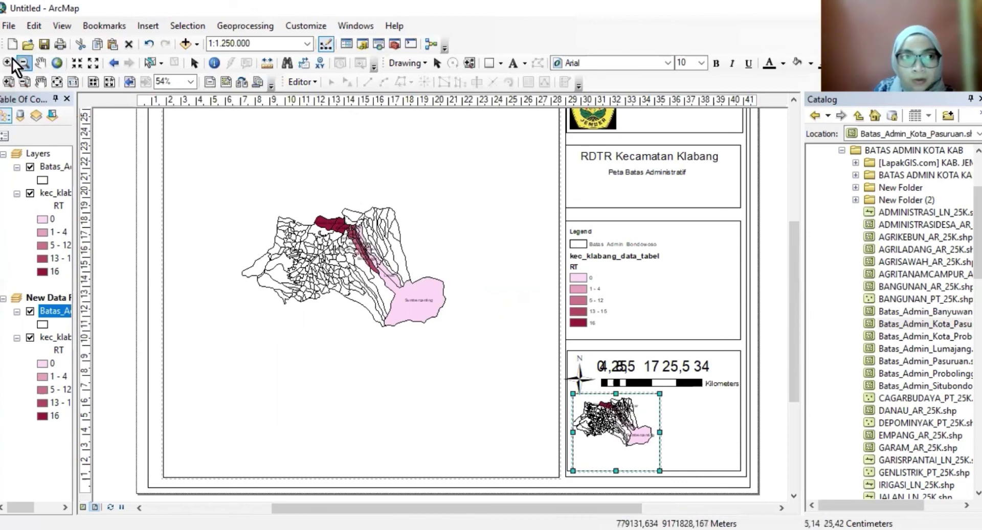
{"action": "left_click", "coordinate": [616, 443]}
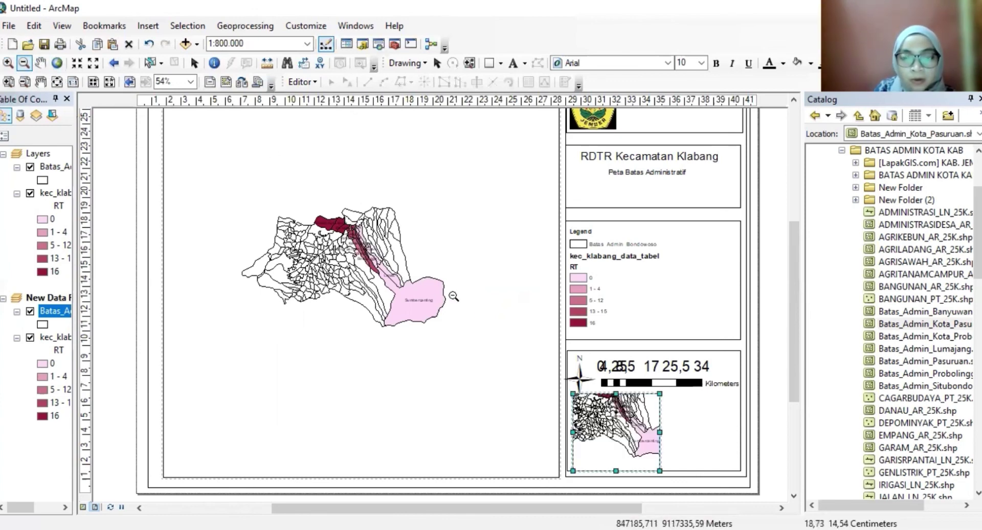
{"action": "left_click", "coordinate": [608, 401]}
{"action": "left_click", "coordinate": [612, 440]}
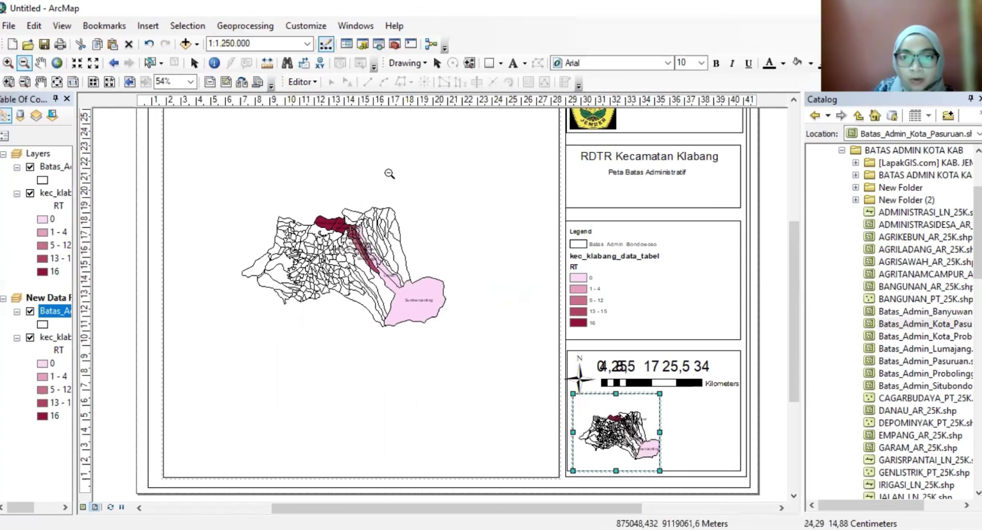
Step: Zoom the main map in to 1:250.000 so Bondowoso fills the large frame
{"action": "left_click", "coordinate": [8, 63]}
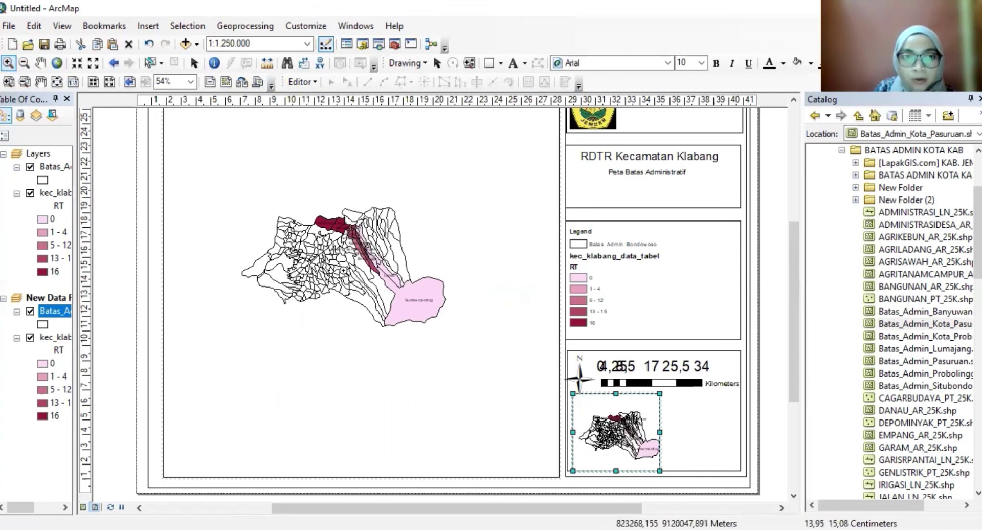
{"action": "left_click", "coordinate": [341, 258]}
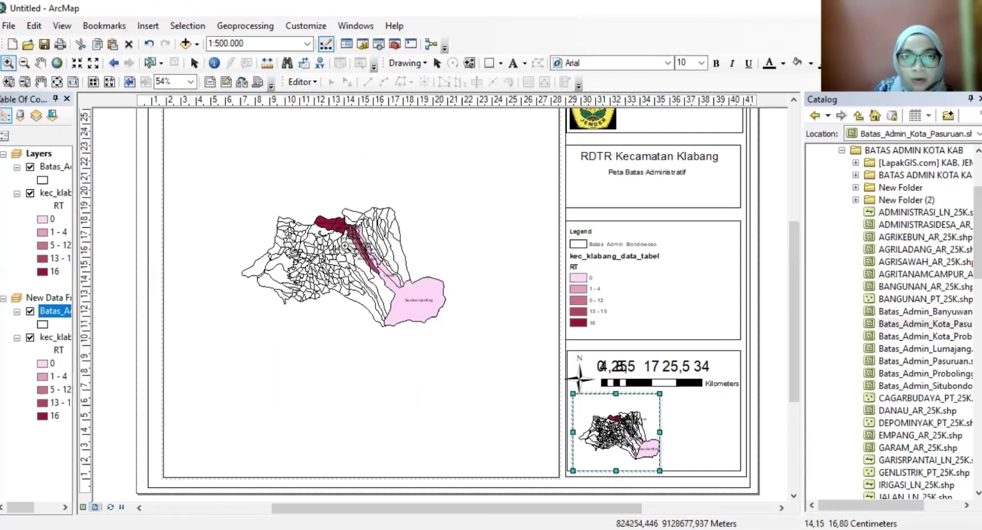
{"action": "scroll", "coordinate": [342, 252], "scroll_direction": "up", "scroll_amount": 2}
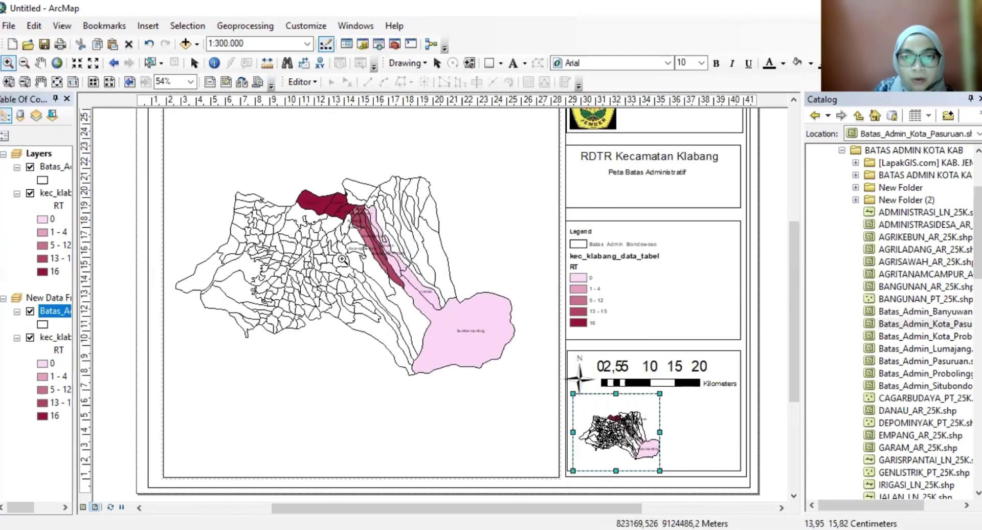
{"action": "left_click", "coordinate": [350, 253]}
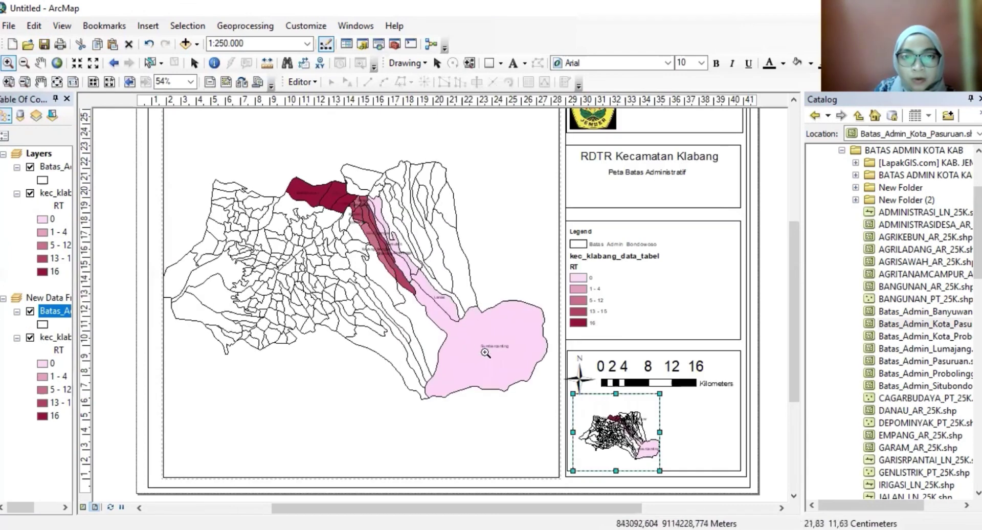
{"action": "scroll", "coordinate": [502, 295], "scroll_direction": "down", "scroll_amount": 2}
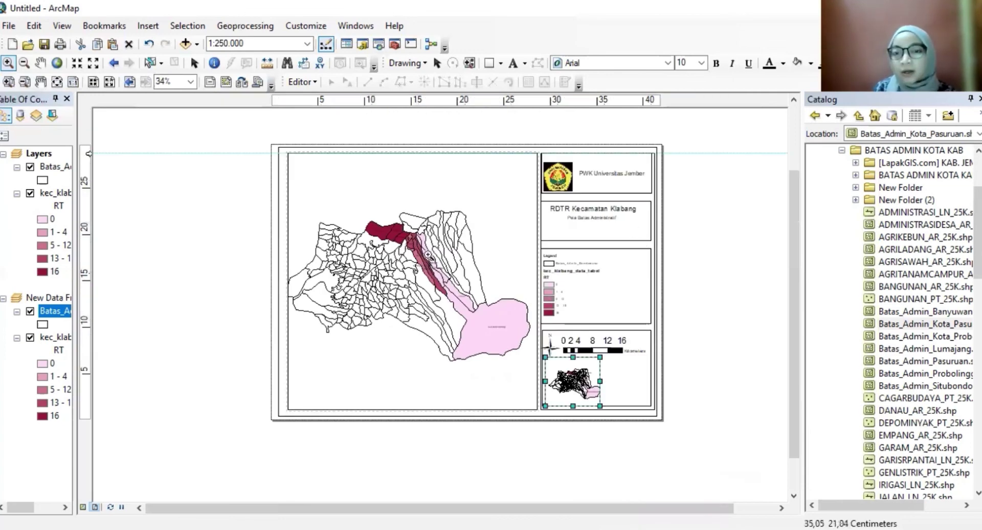